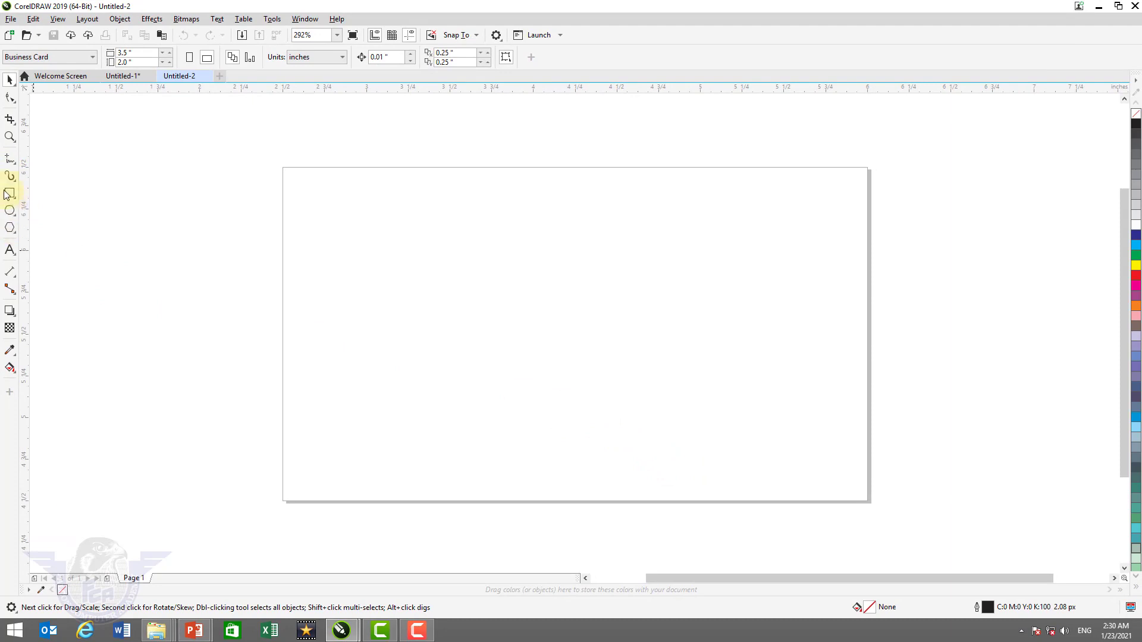
Draw a straight vertical freehand line about 0.5 inches long near the page's upper-left corner
{"action": "left_click", "coordinate": [12, 161]}
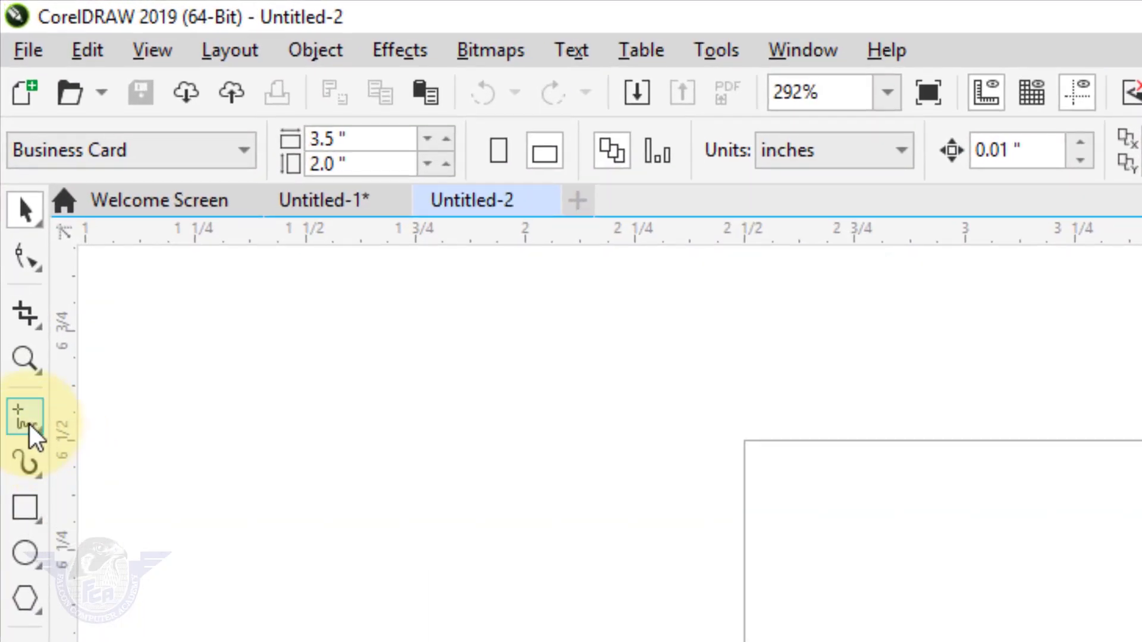
{"action": "left_click", "coordinate": [27, 423]}
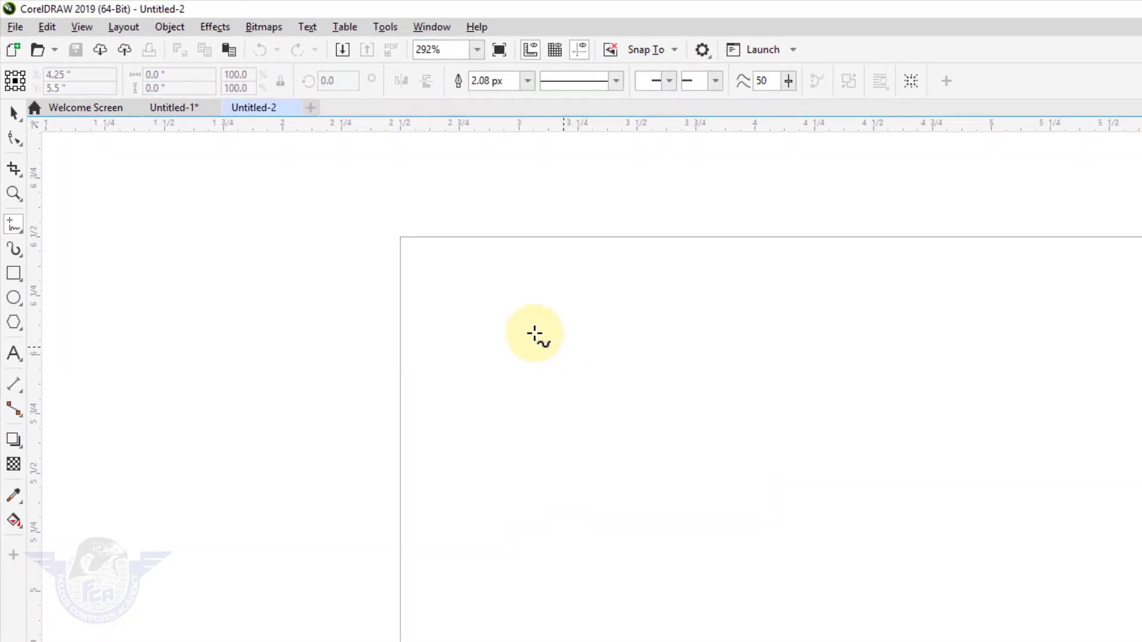
{"action": "left_click", "coordinate": [454, 266]}
{"action": "key", "text": "ctrl"}
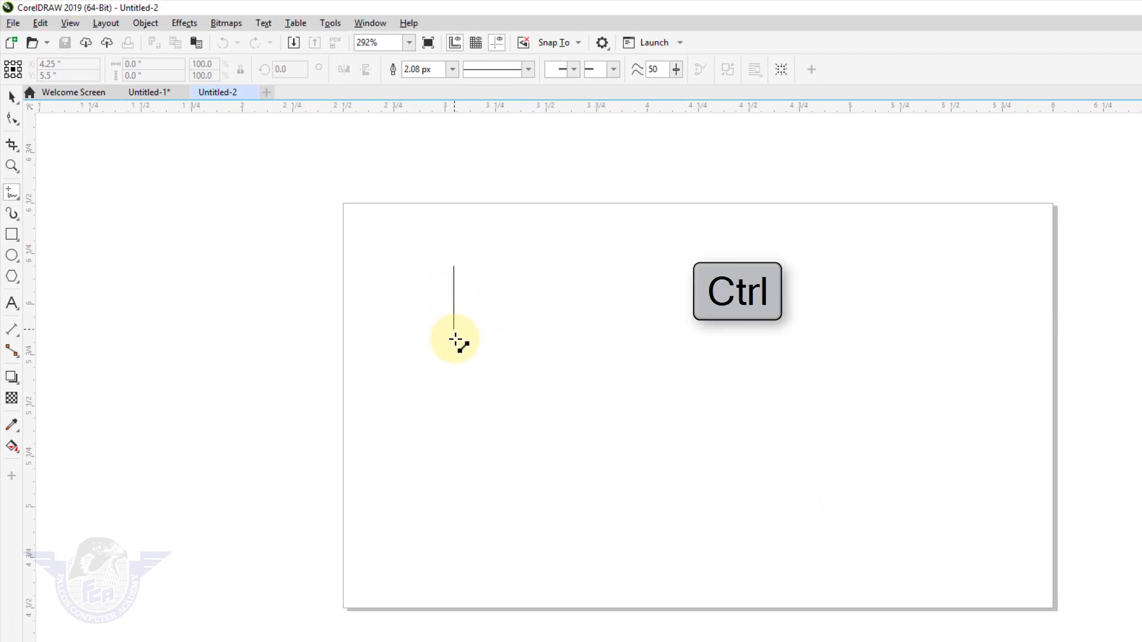
{"action": "left_click", "coordinate": [455, 369]}
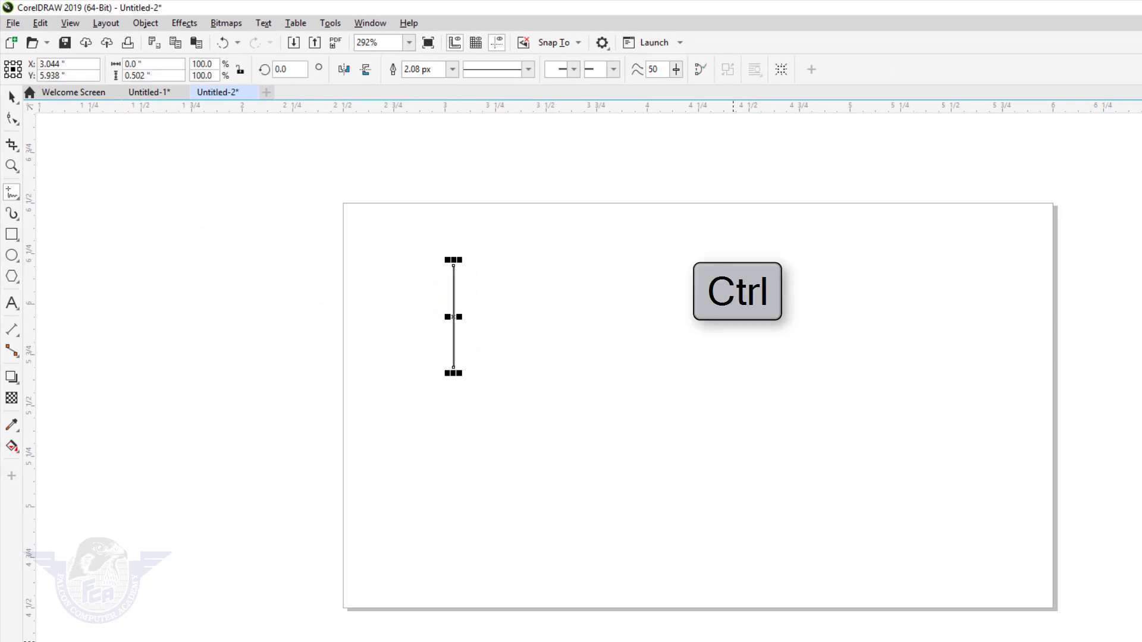
{"action": "left_click", "coordinate": [12, 96]}
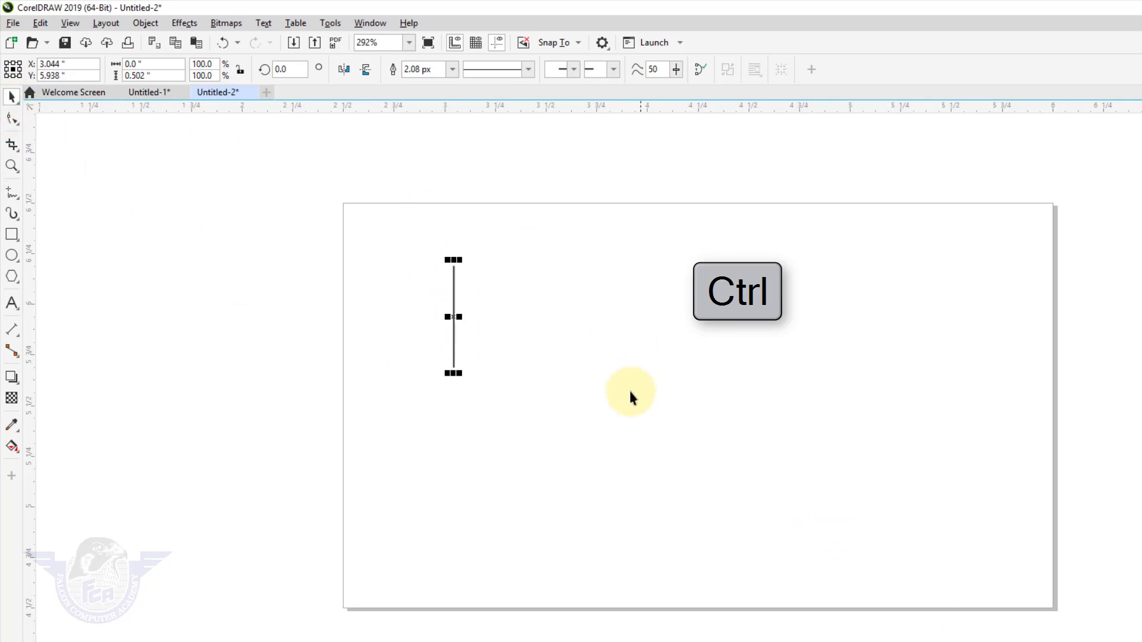
Convert the vertical line to a curve and bow its upper part to the right, about 0.14 inches wide
{"action": "key", "text": "F2"}
{"action": "left_click_drag", "start_coordinate": [351, 229], "coordinate": [604, 459]}
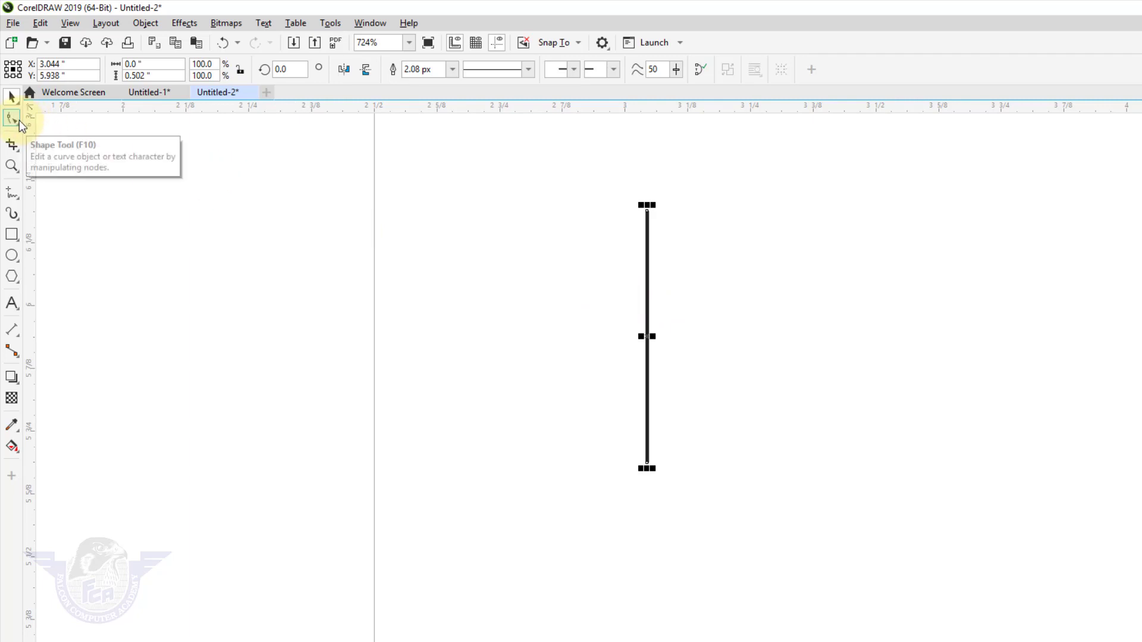
{"action": "double_click", "coordinate": [648, 283]}
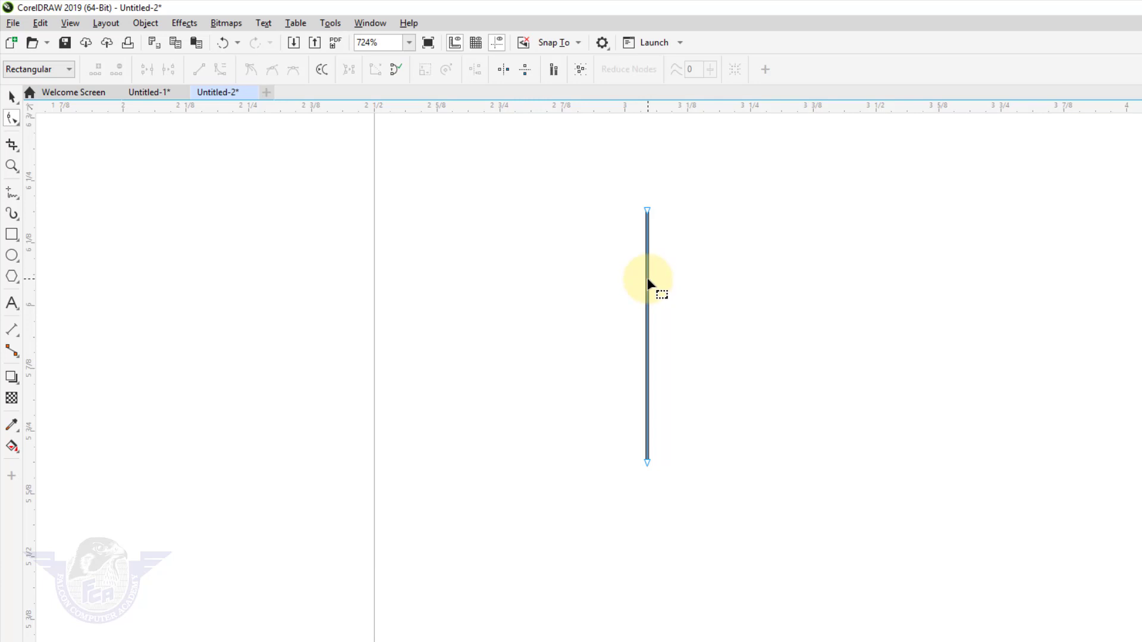
{"action": "left_click", "coordinate": [648, 278]}
{"action": "right_click", "coordinate": [647, 279]}
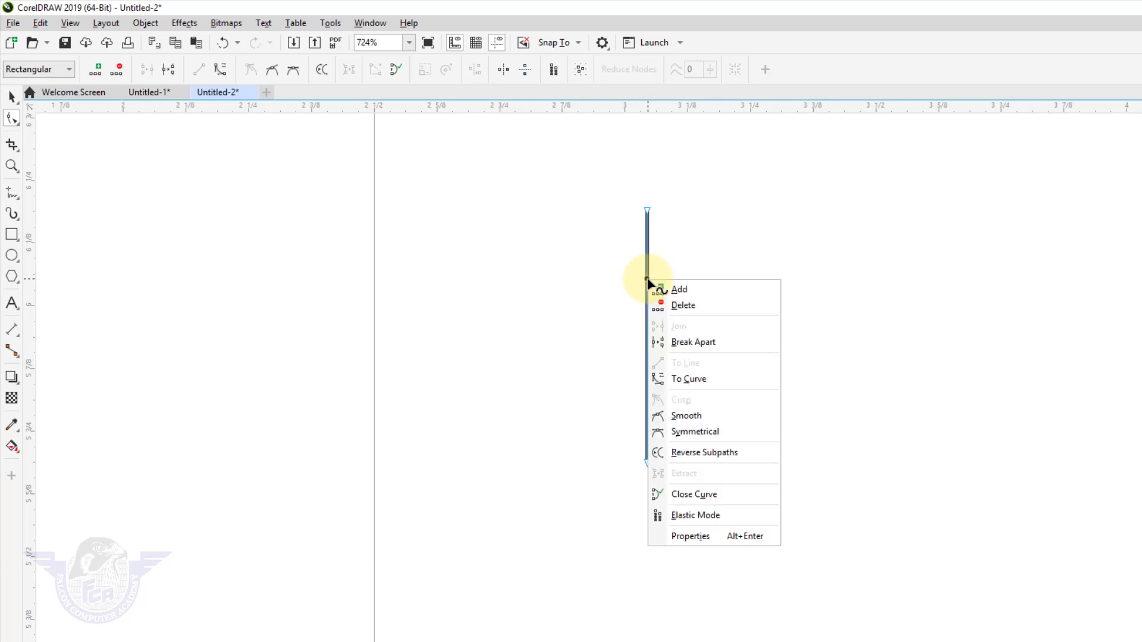
{"action": "left_click", "coordinate": [680, 377]}
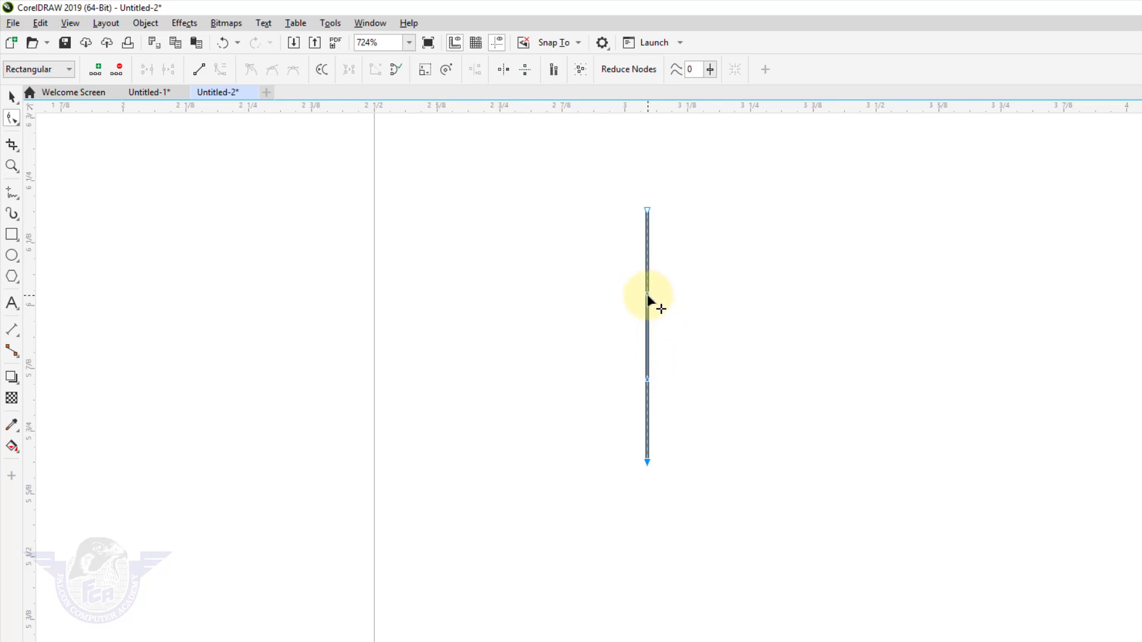
{"action": "left_click_drag", "start_coordinate": [648, 296], "coordinate": [800, 296]}
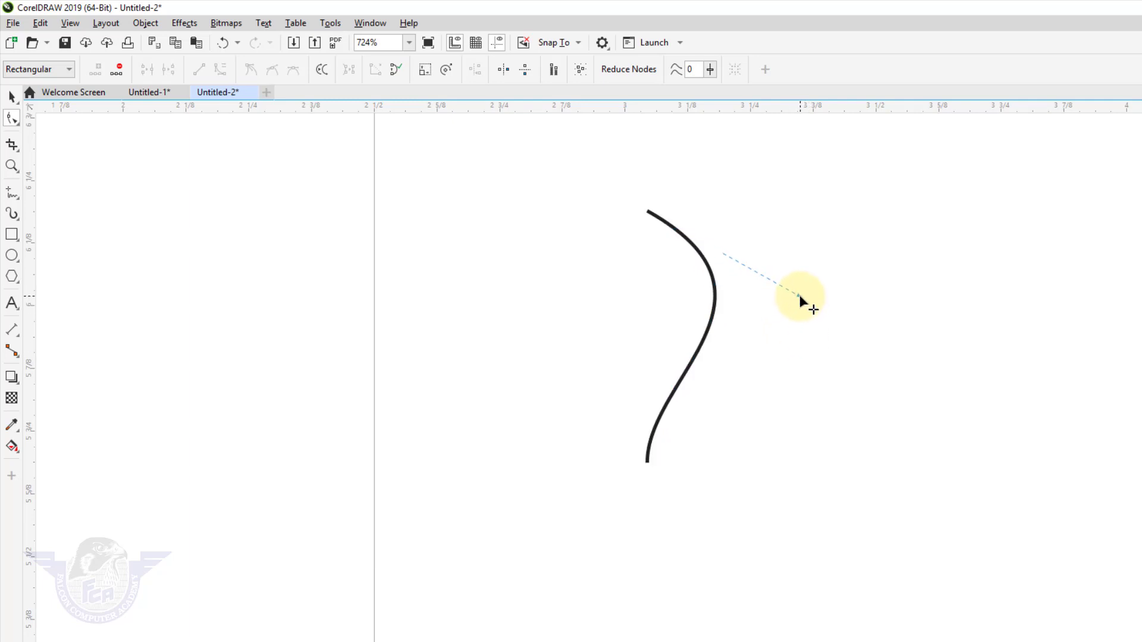
Create a horizontally mirrored copy of the curve on its left side, forming a leaf outline from the two halves
{"action": "left_click", "coordinate": [12, 97]}
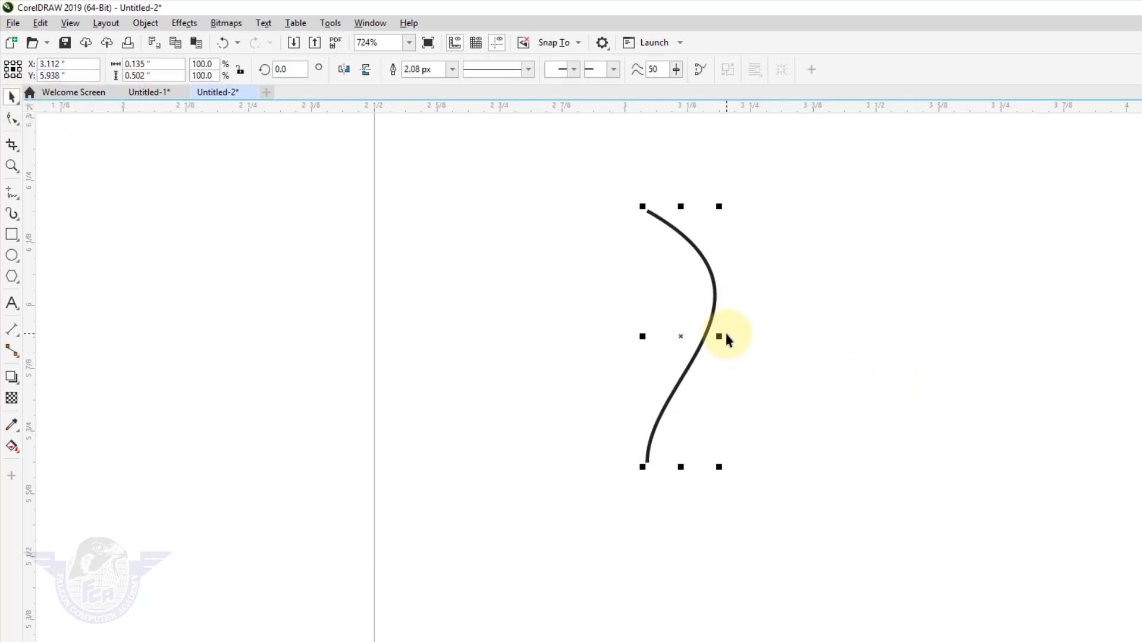
{"action": "left_click_drag", "start_coordinate": [721, 336], "coordinate": [720, 334]}
{"action": "key", "text": "ctrl"}
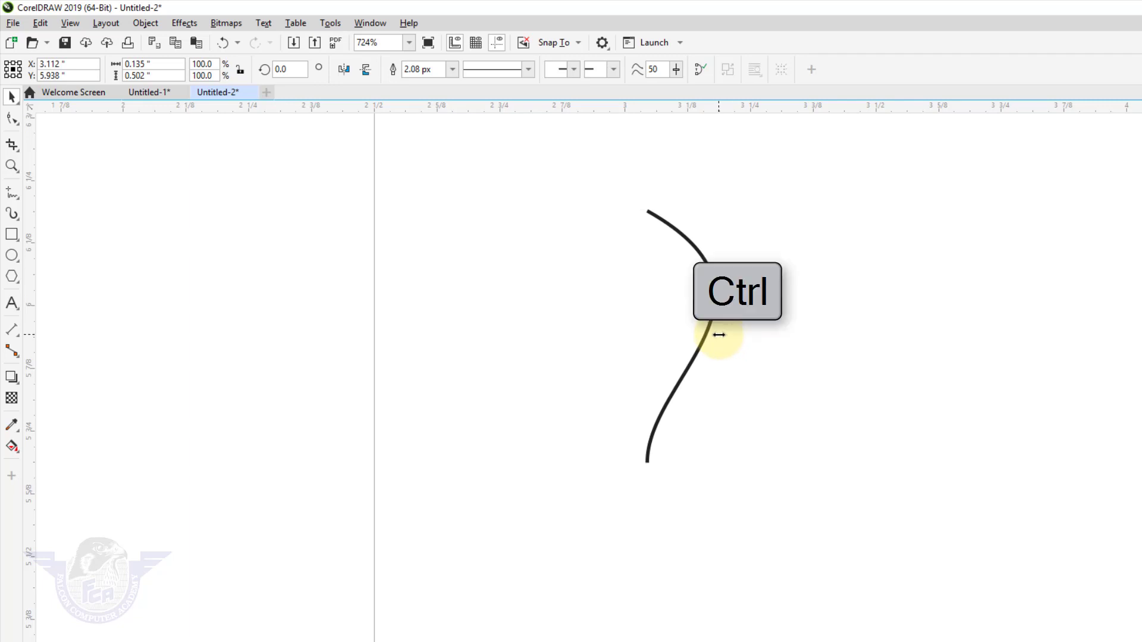
{"action": "left_click_drag", "start_coordinate": [719, 334], "coordinate": [604, 341]}
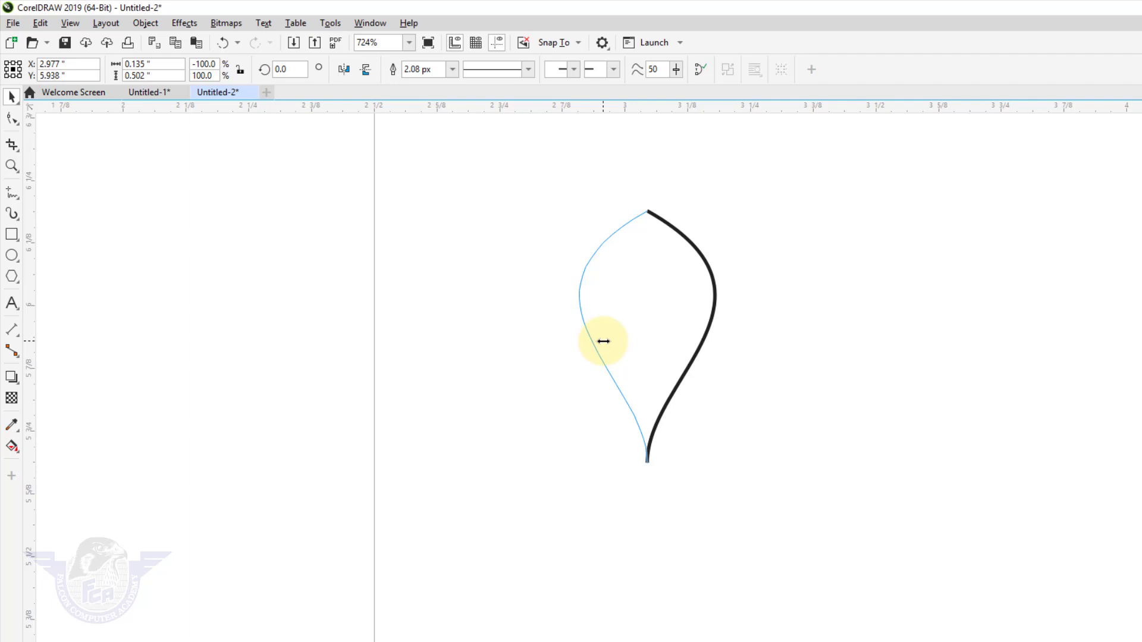
{"action": "left_click_drag", "start_coordinate": [603, 341], "coordinate": [603, 345]}
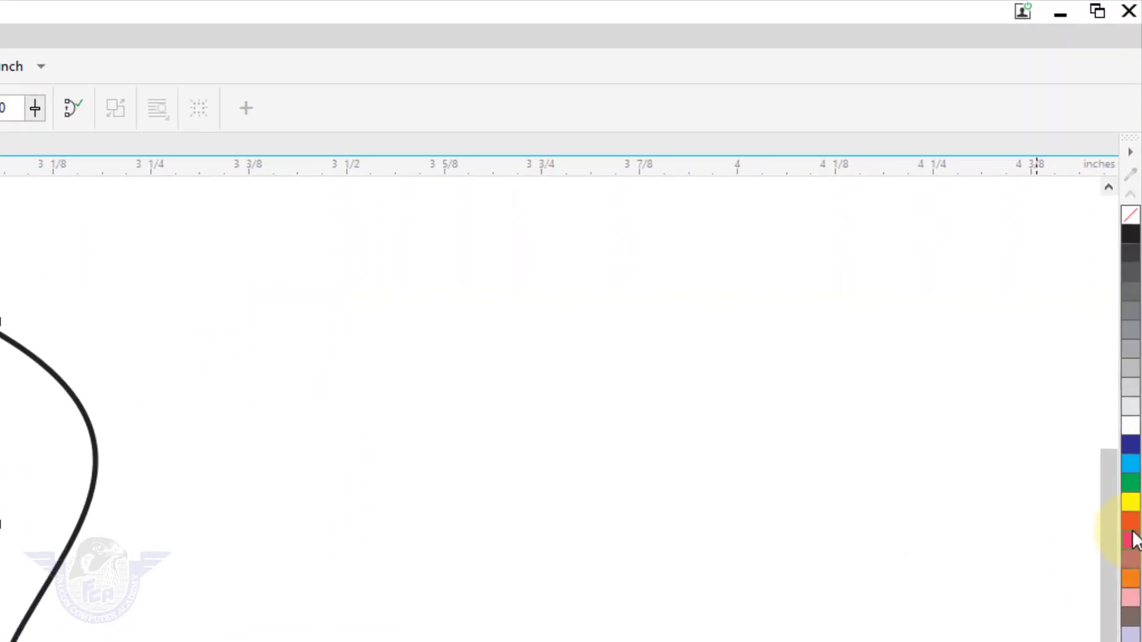
Try to fill the mirrored left curve with green, and undo moving it away from the right curve
{"action": "left_click", "coordinate": [1130, 483]}
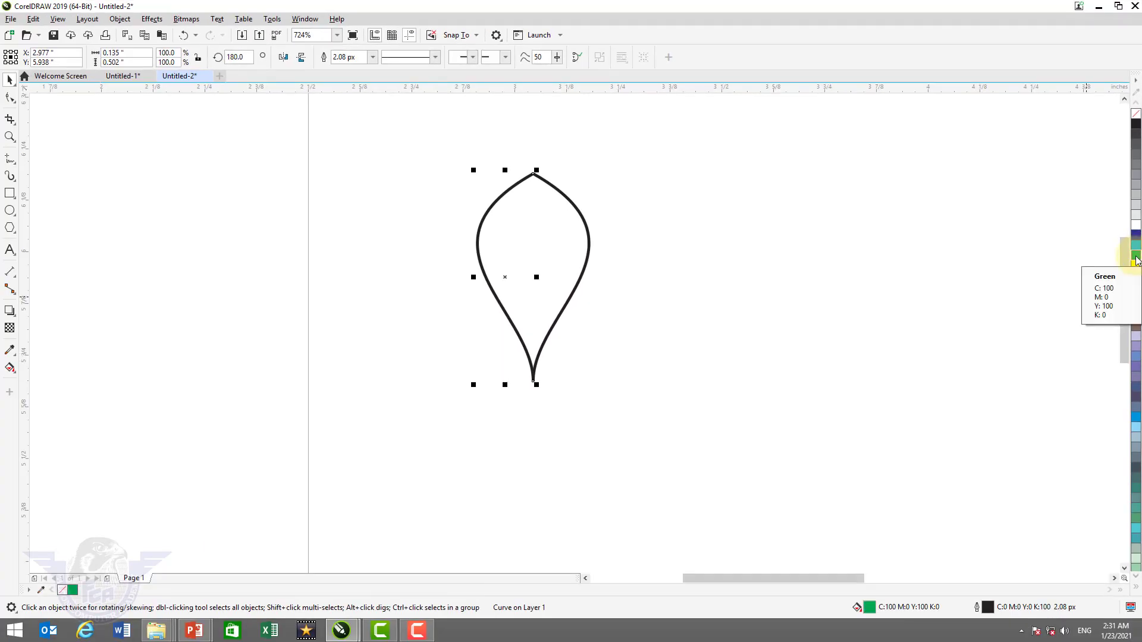
{"action": "left_click", "coordinate": [477, 250]}
{"action": "left_click_drag", "start_coordinate": [477, 251], "coordinate": [438, 255]}
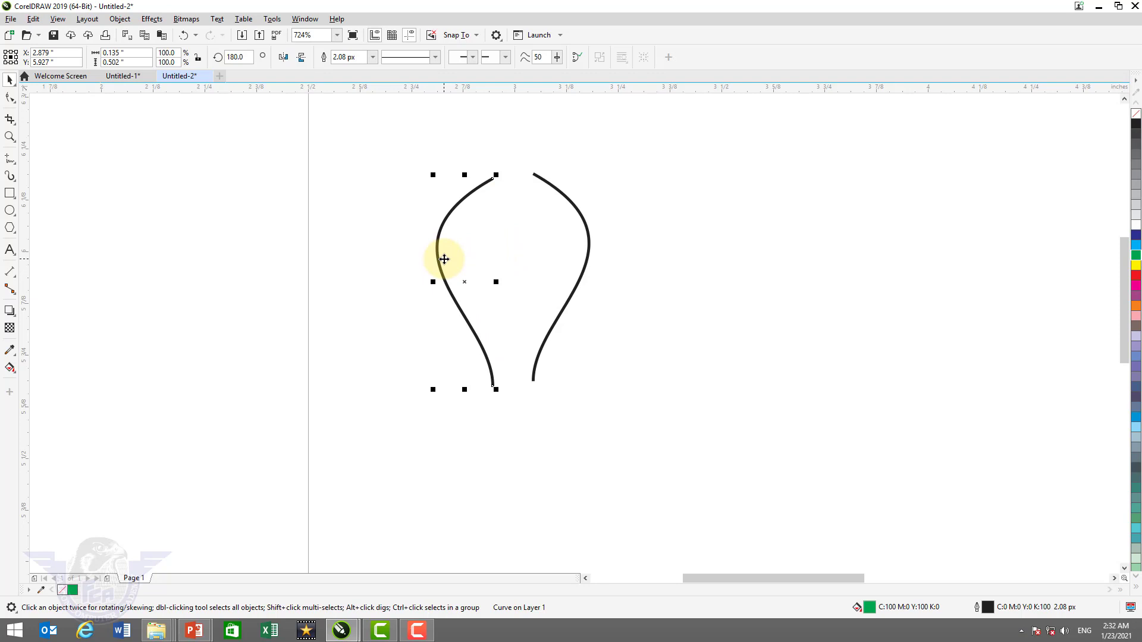
{"action": "key", "text": "ctrl+z"}
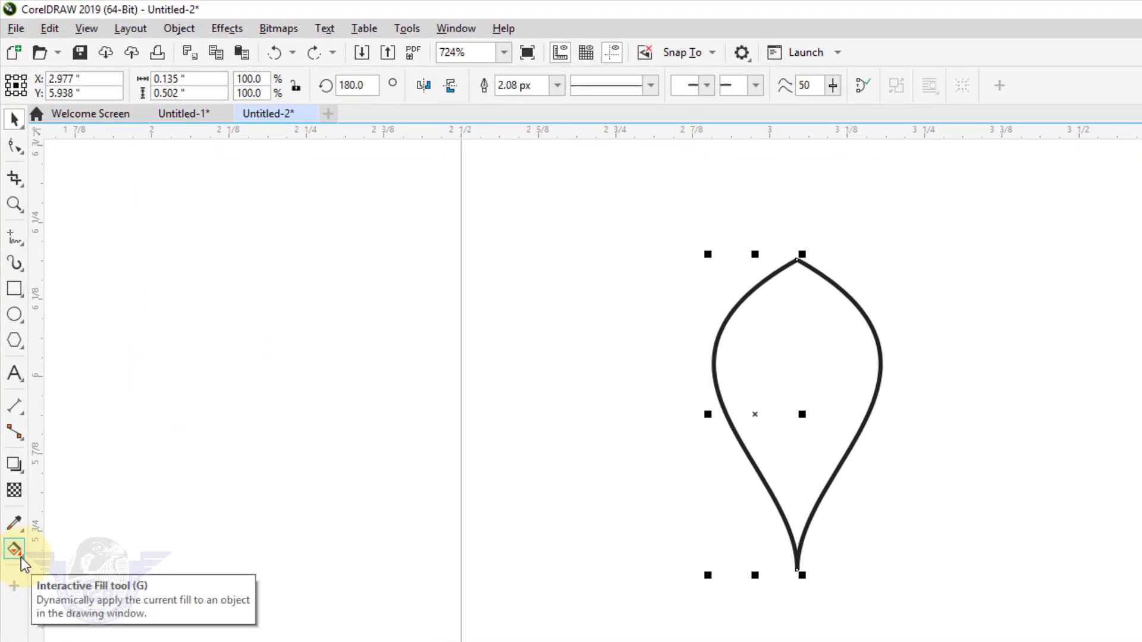
Fill the area enclosed by the two curves using Smart Fill with light green (C50 M0 Y78 K0)
{"action": "left_click", "coordinate": [21, 559]}
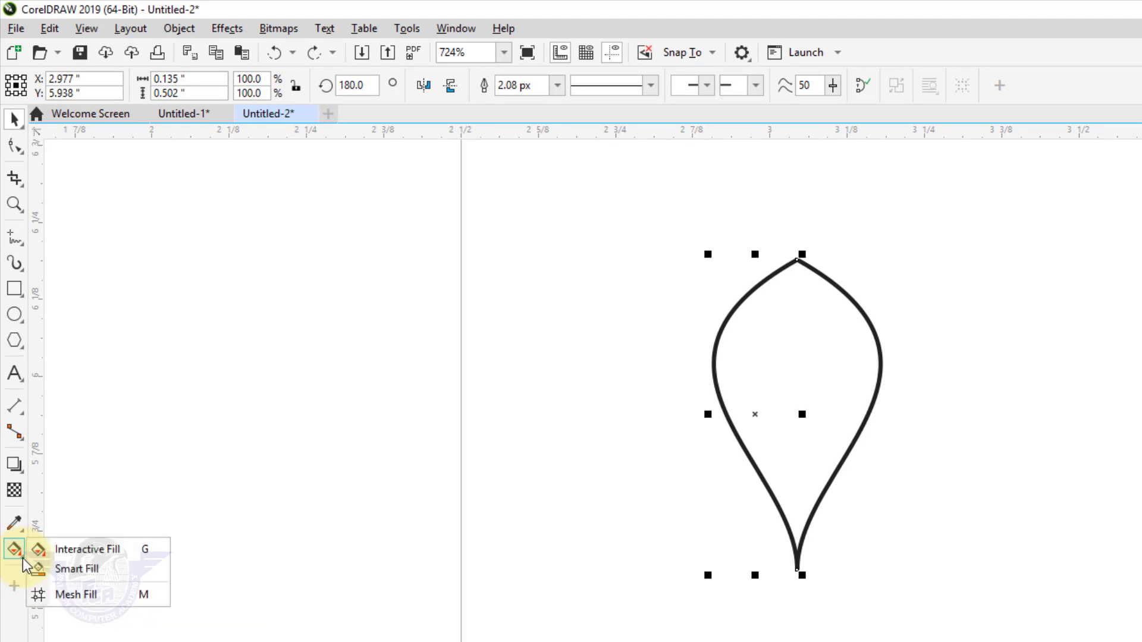
{"action": "left_click", "coordinate": [75, 571]}
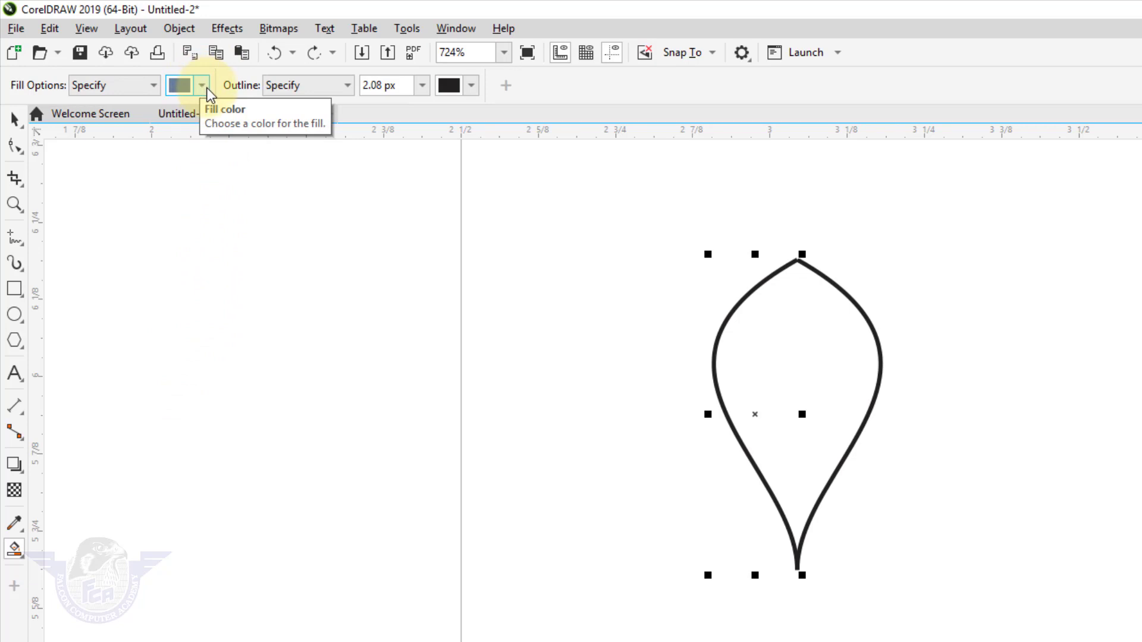
{"action": "left_click", "coordinate": [203, 89]}
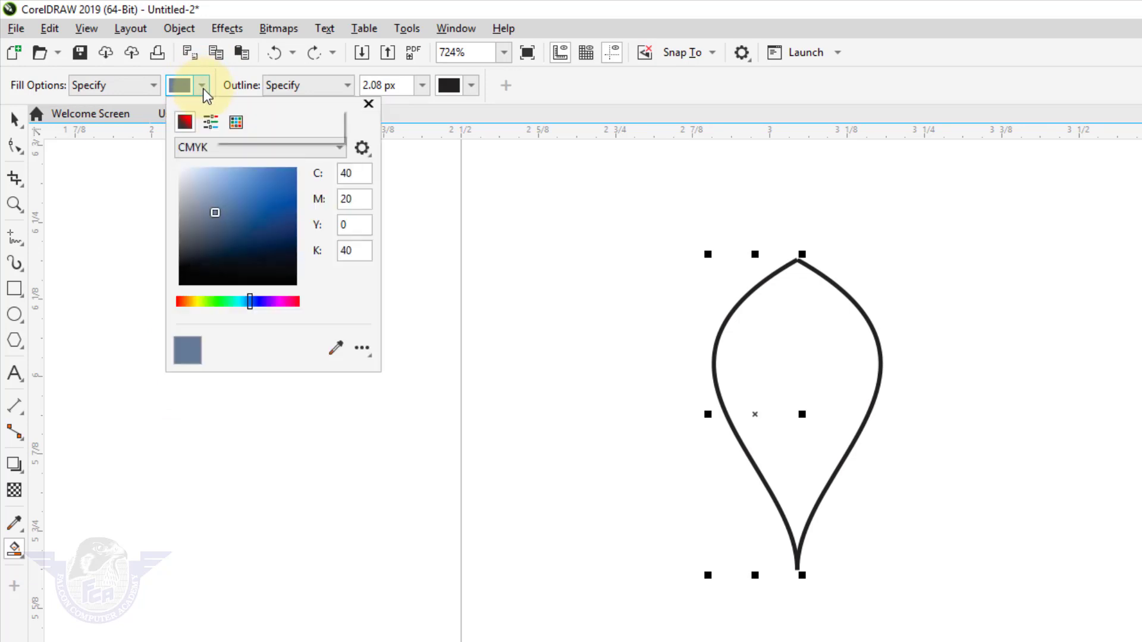
{"action": "left_click_drag", "start_coordinate": [214, 302], "coordinate": [218, 303]}
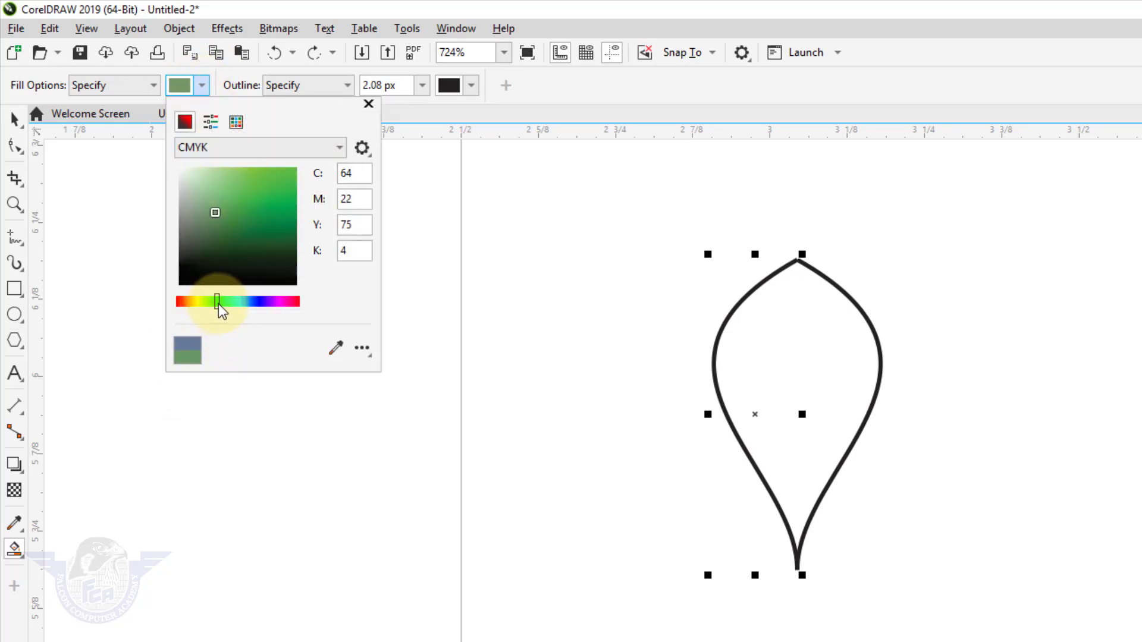
{"action": "mouse_move", "coordinate": [248, 173]}
{"action": "left_mouse_down"}
{"action": "mouse_move", "coordinate": [288, 189]}
{"action": "mouse_move", "coordinate": [280, 205]}
{"action": "mouse_move", "coordinate": [290, 183]}
{"action": "mouse_move", "coordinate": [222, 178]}
{"action": "mouse_move", "coordinate": [244, 178]}
{"action": "left_mouse_up"}
{"action": "left_click", "coordinate": [816, 368]}
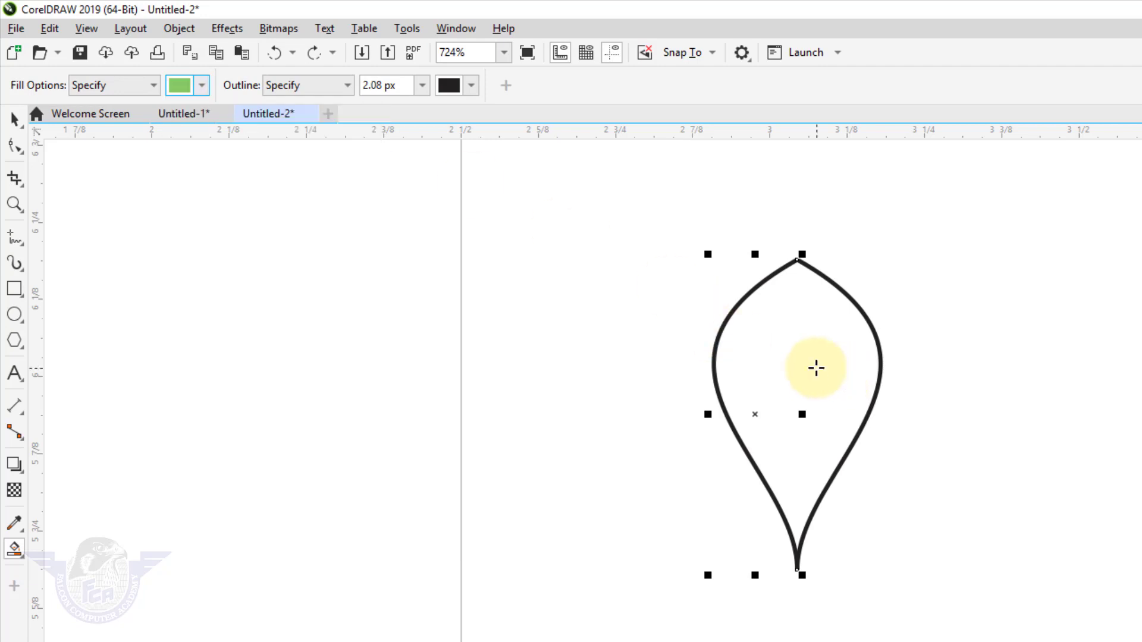
{"action": "left_click", "coordinate": [791, 359]}
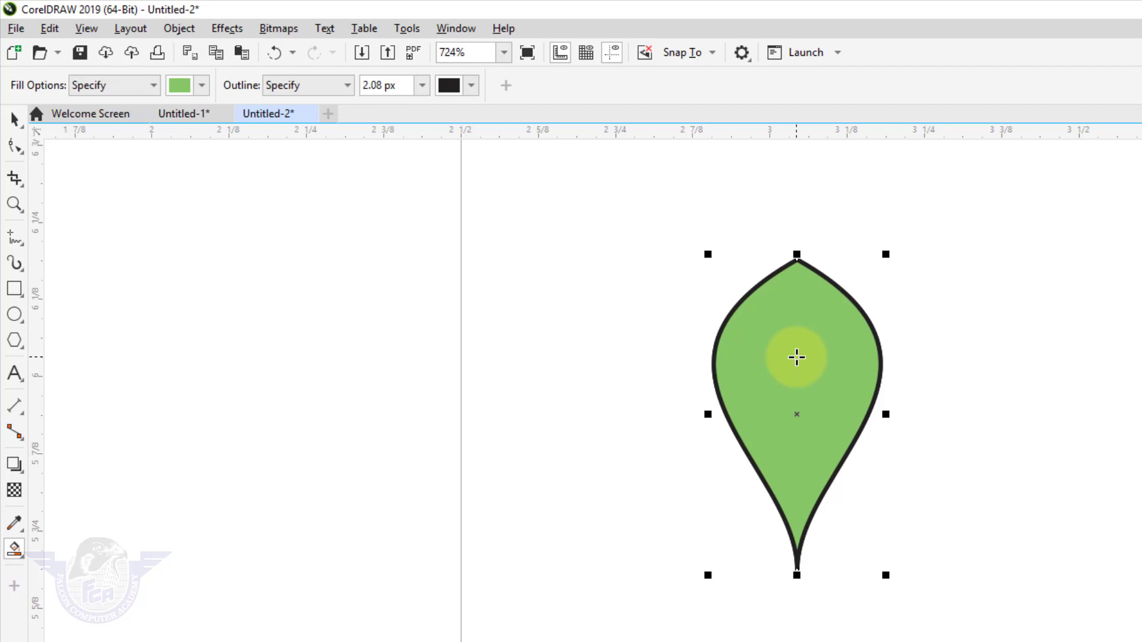
Move the filled leaf off the original outline curves, delete those curves, and bring the leaf back near the page's left edge
{"action": "left_click", "coordinate": [14, 119]}
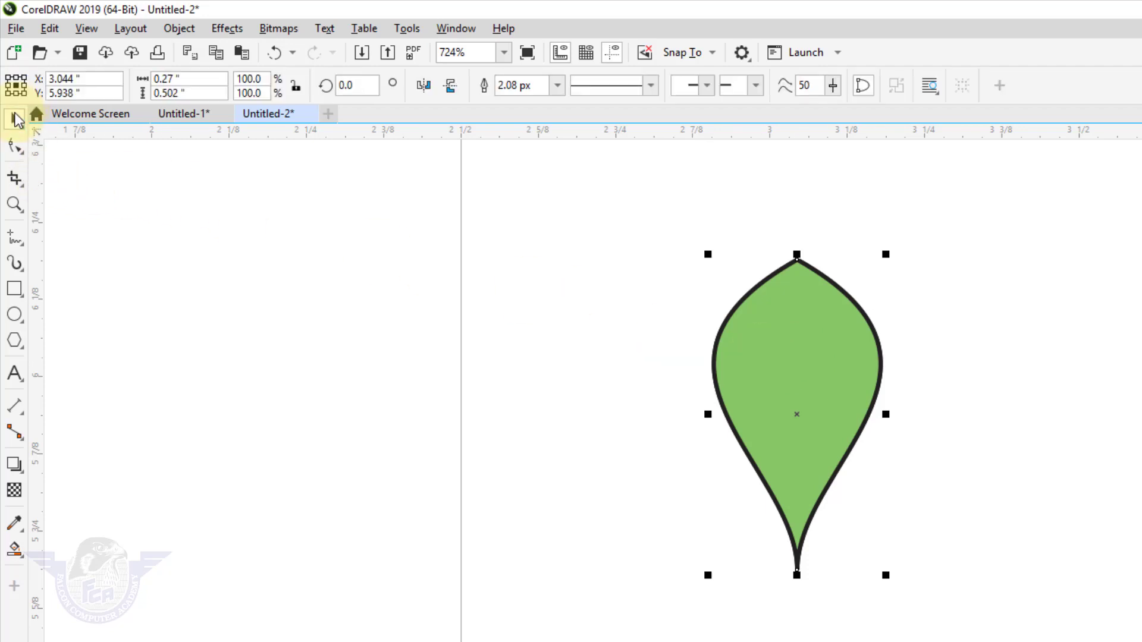
{"action": "left_click_drag", "start_coordinate": [770, 329], "coordinate": [1093, 360]}
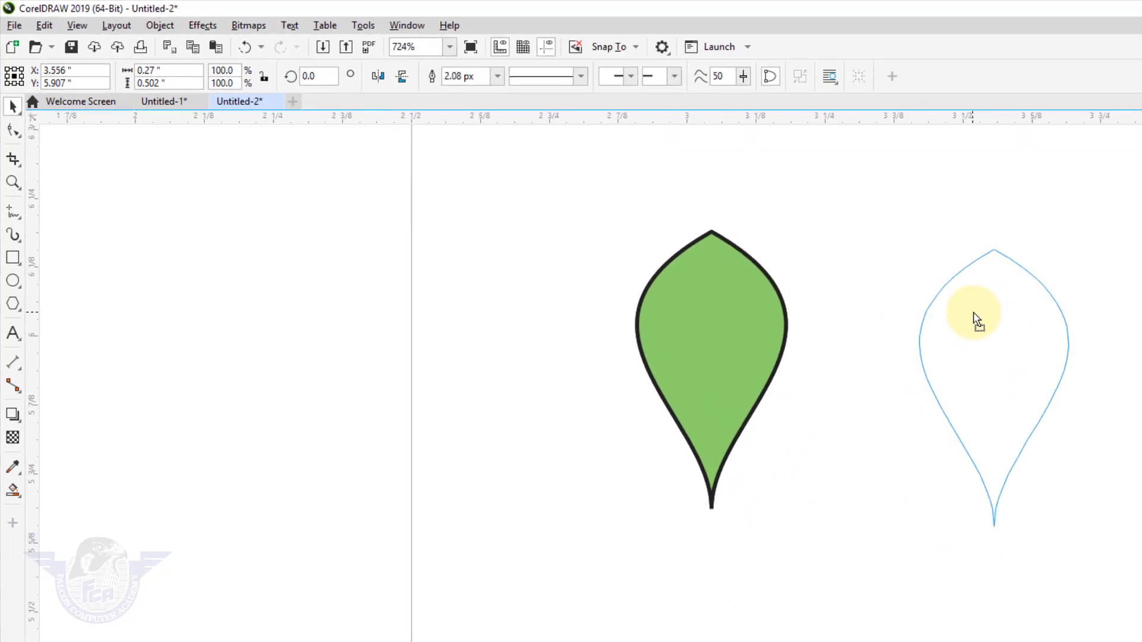
{"action": "left_click_drag", "start_coordinate": [973, 319], "coordinate": [973, 313]}
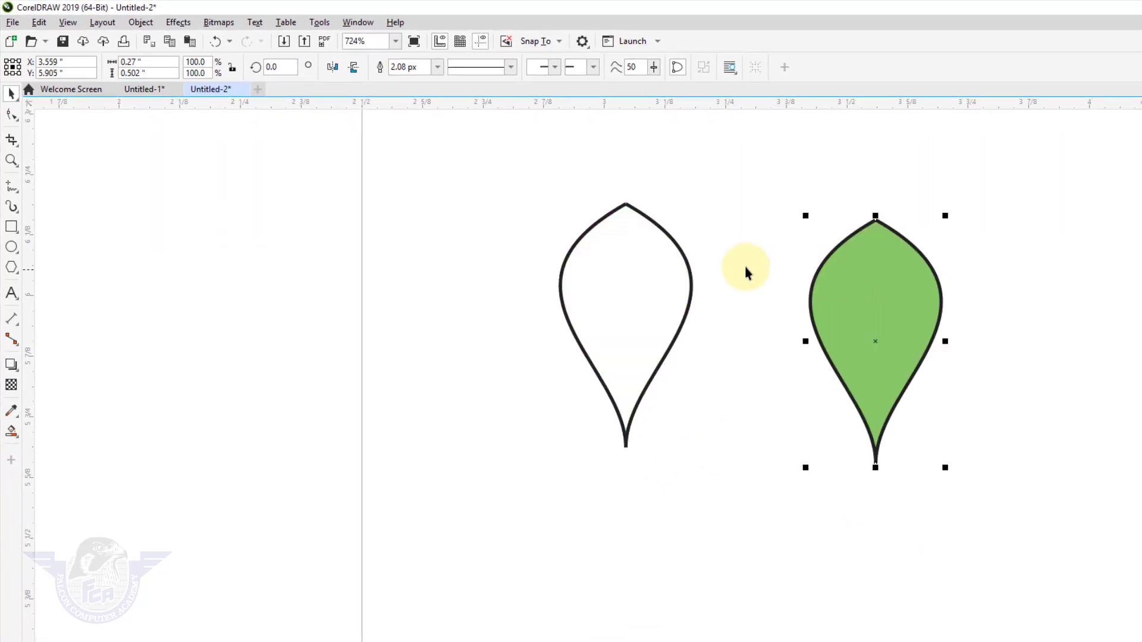
{"action": "left_click_drag", "start_coordinate": [512, 189], "coordinate": [755, 527]}
{"action": "key", "text": "Delete"}
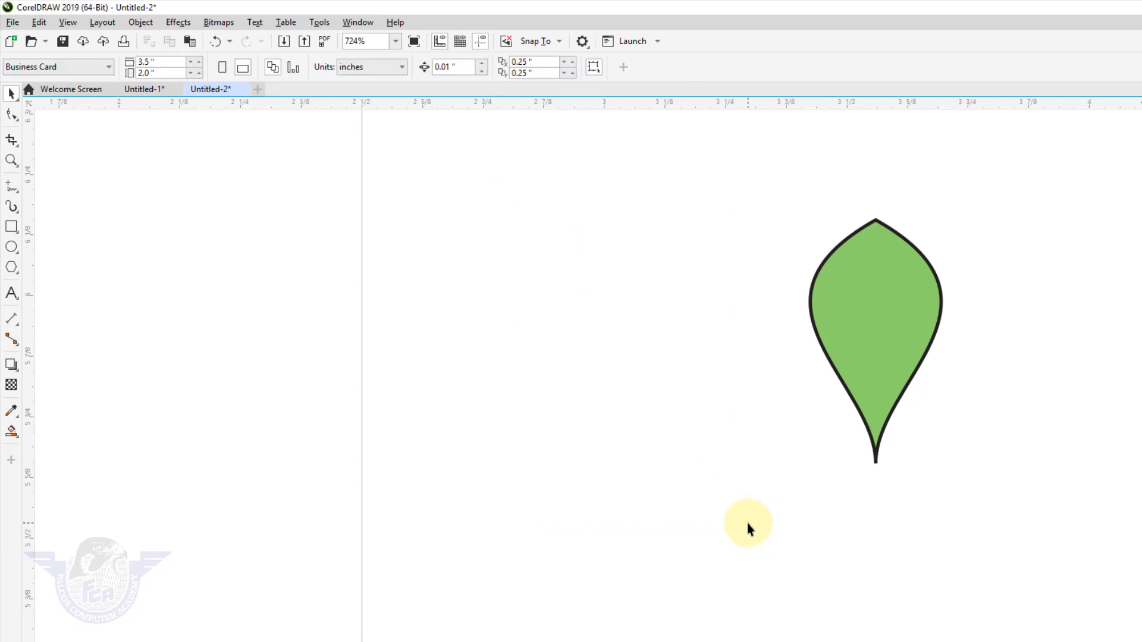
{"action": "left_click_drag", "start_coordinate": [866, 339], "coordinate": [522, 375]}
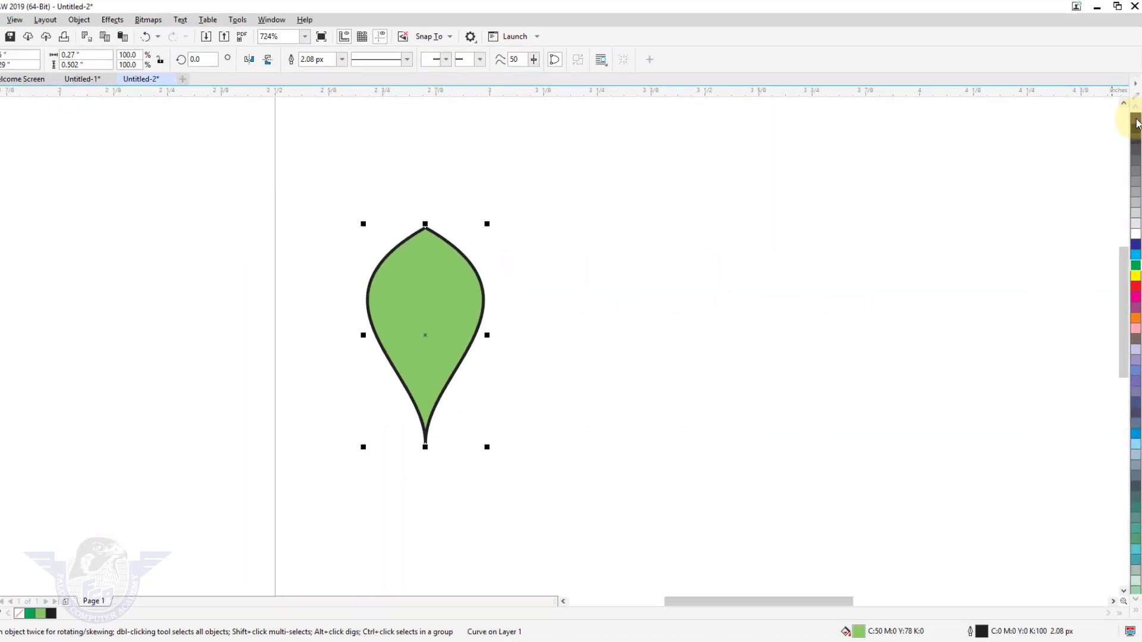
Remove the leaf's outline and mirror the leaf vertically so its narrow tip points up
{"action": "right_click", "coordinate": [1136, 118]}
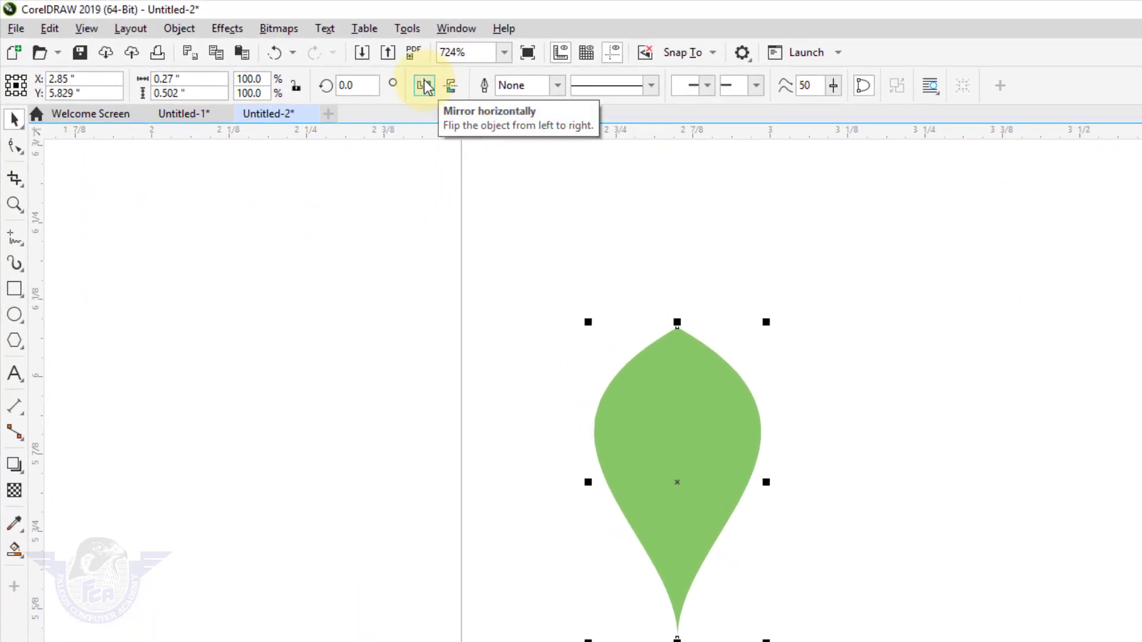
{"action": "left_click", "coordinate": [449, 89]}
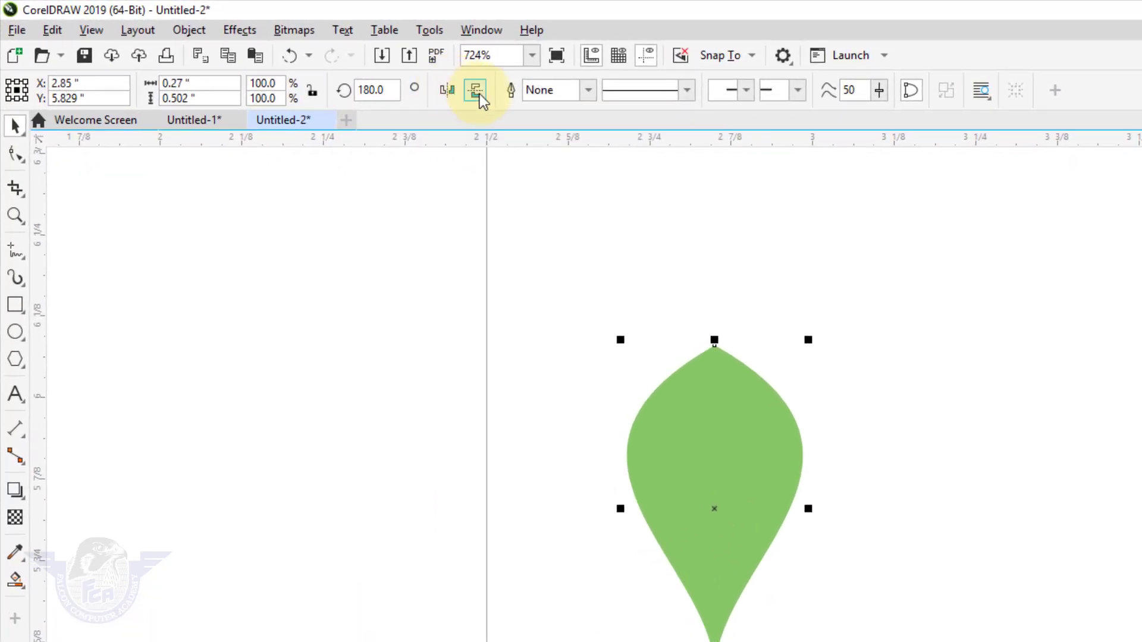
{"action": "left_click", "coordinate": [475, 91]}
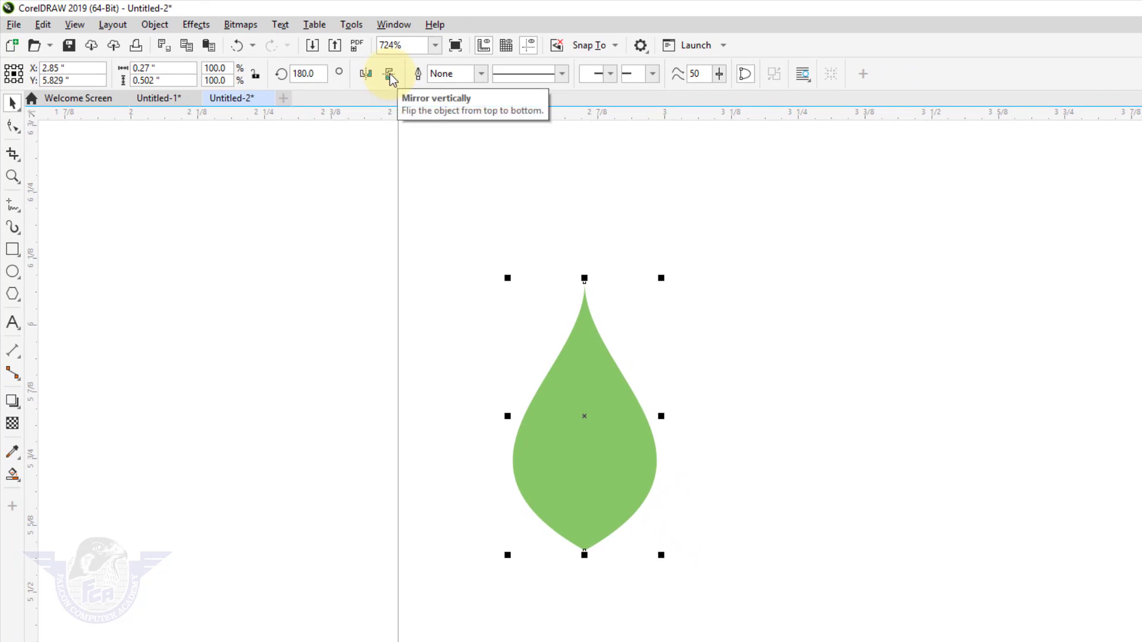
Set the leaf's rotation center at its bottom tip and rotate it counterclockwise to about 212.6°
{"action": "left_click", "coordinate": [598, 370]}
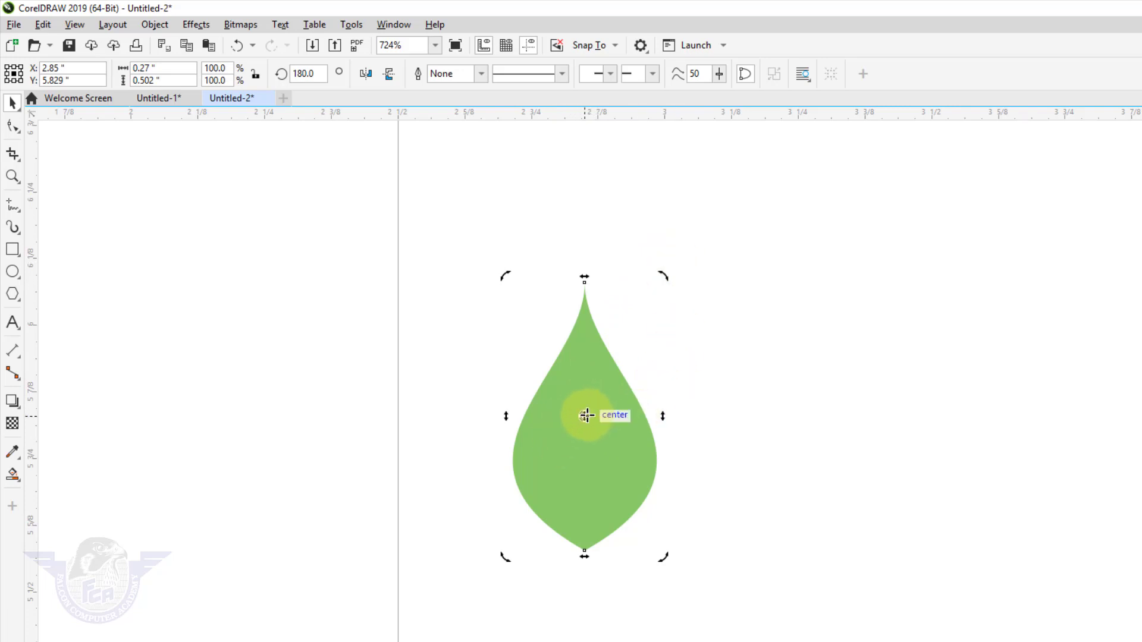
{"action": "left_click_drag", "start_coordinate": [587, 416], "coordinate": [584, 551]}
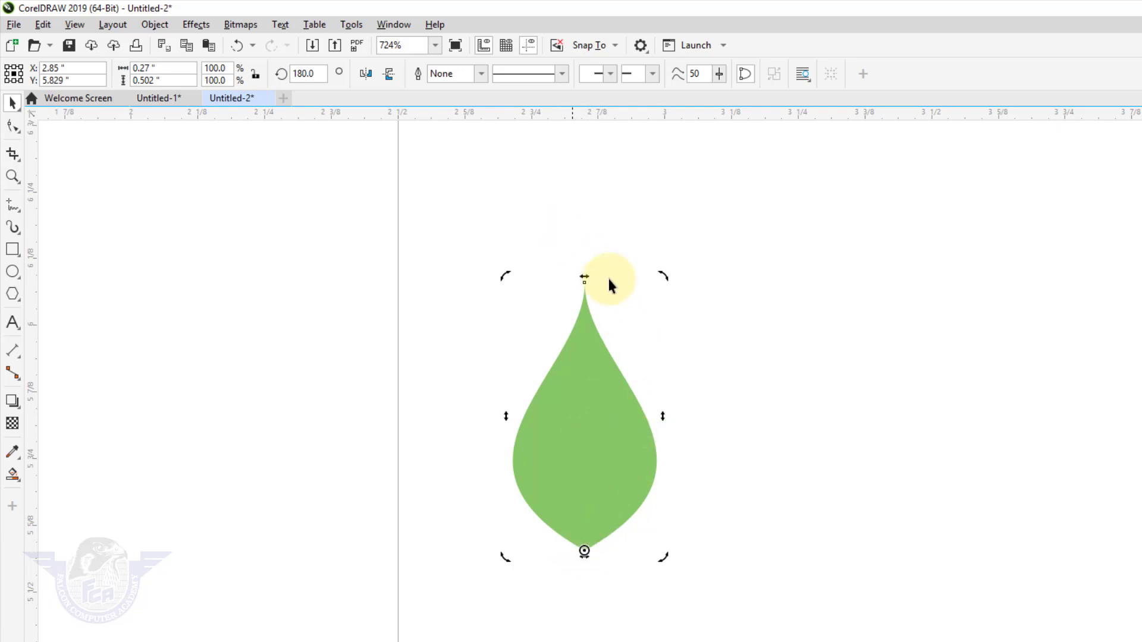
{"action": "left_click_drag", "start_coordinate": [663, 274], "coordinate": [512, 298]}
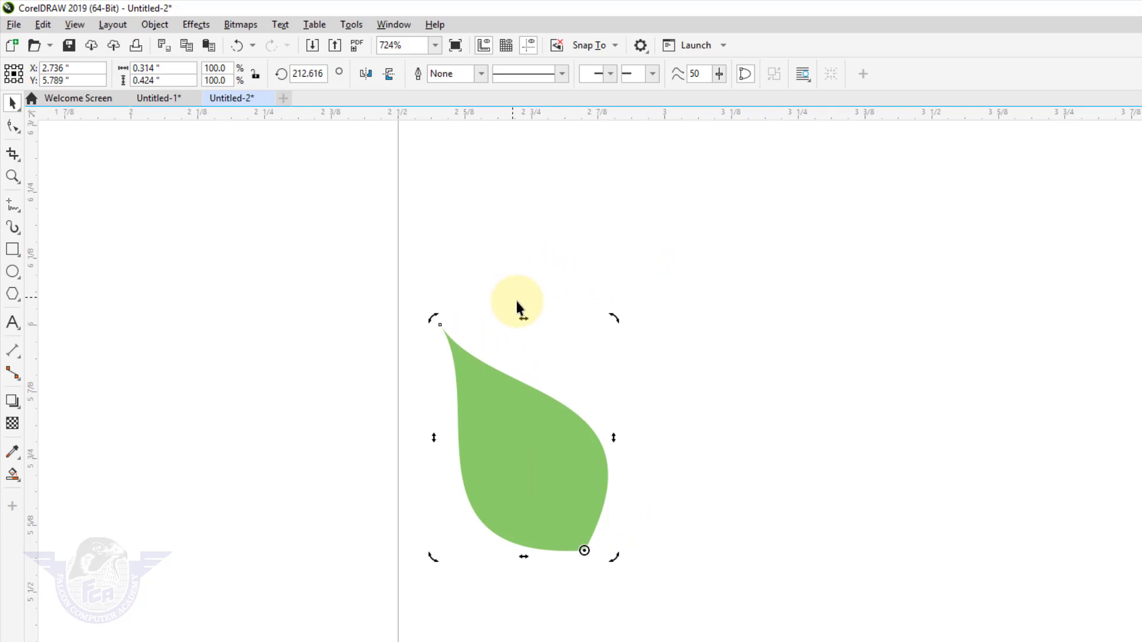
{"action": "left_click", "coordinate": [553, 420]}
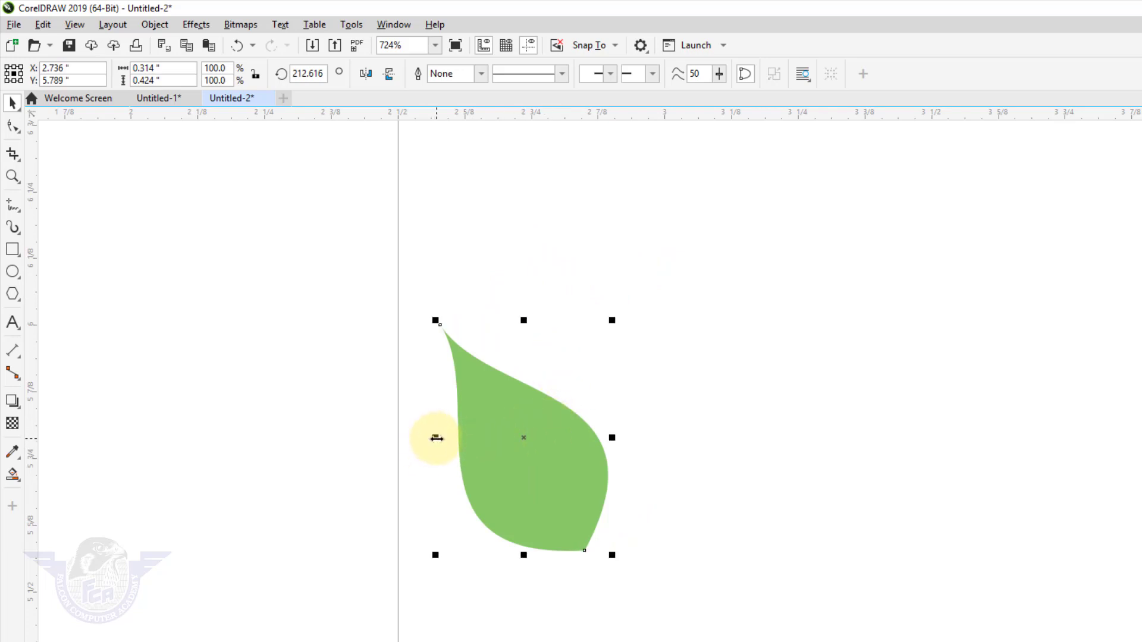
Create a horizontally mirrored copy of the leaf directly beside the original, so the two leaves form a symmetrical pair
{"action": "left_click_drag", "start_coordinate": [436, 439], "coordinate": [708, 474]}
{"action": "key", "text": "ctrl"}
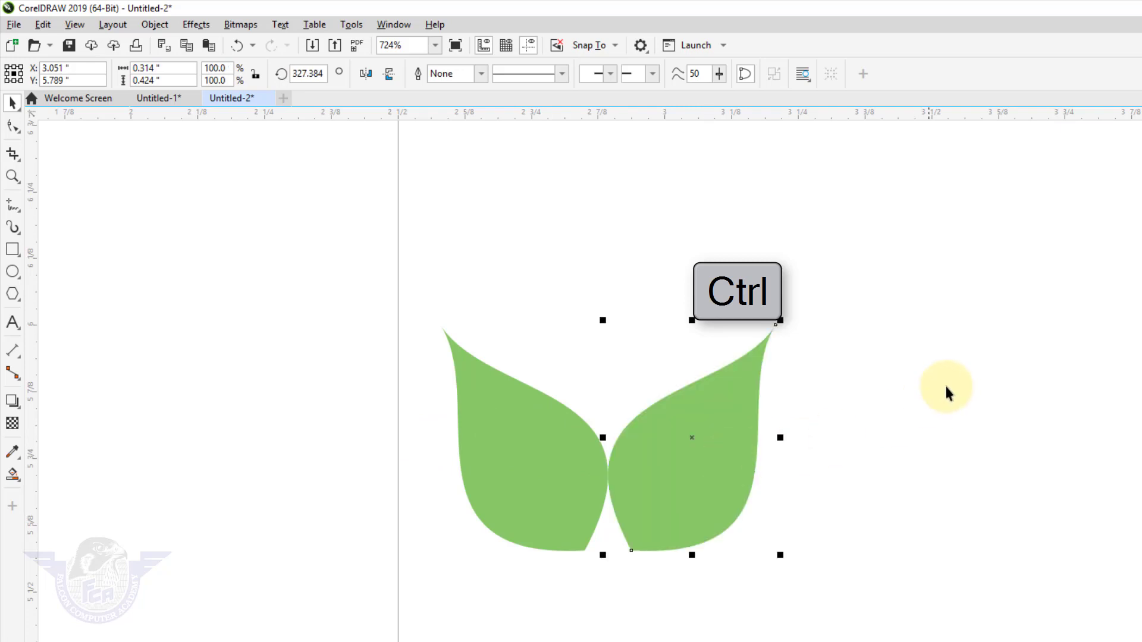
{"action": "left_click", "coordinate": [944, 387]}
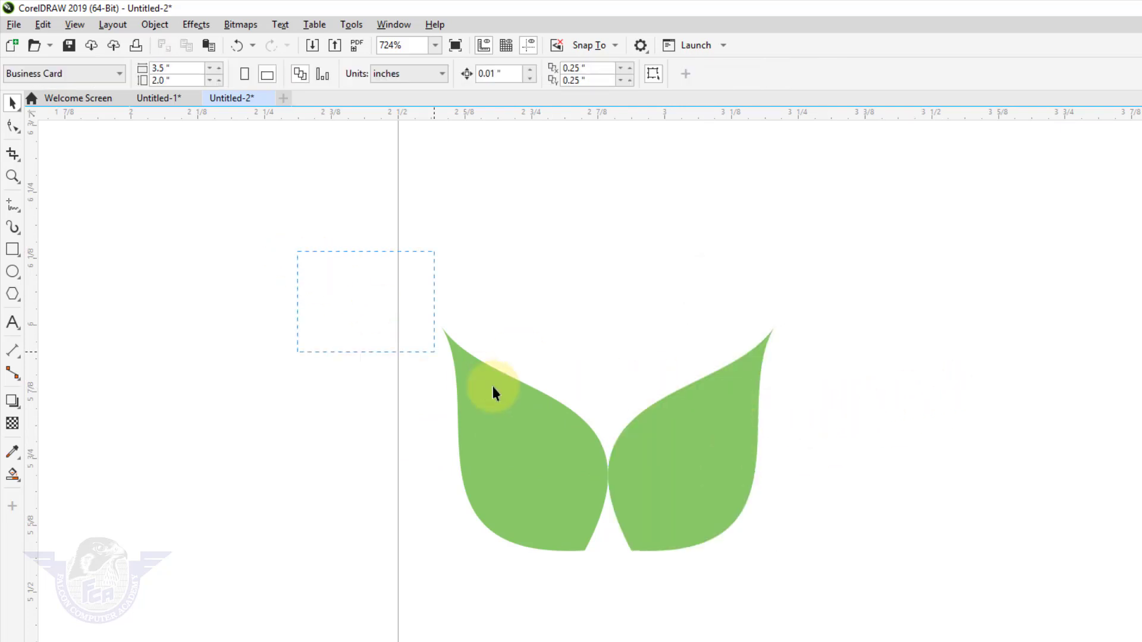
Select both leaves and group them into a single object
{"action": "left_click_drag", "start_coordinate": [493, 387], "coordinate": [885, 612]}
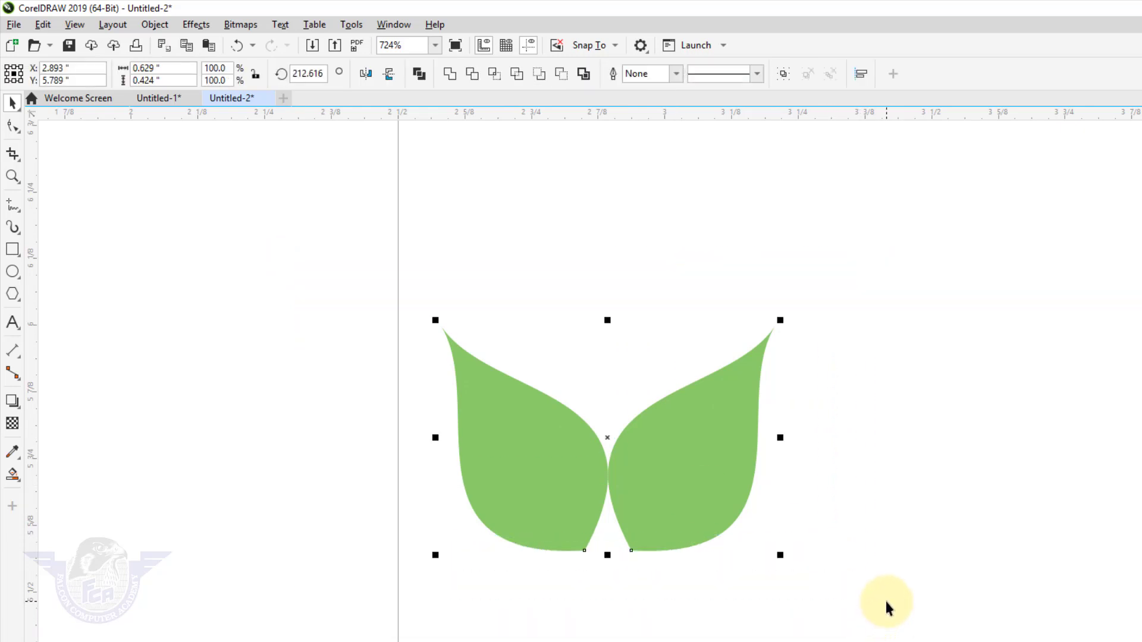
{"action": "key", "text": "ctrl+g"}
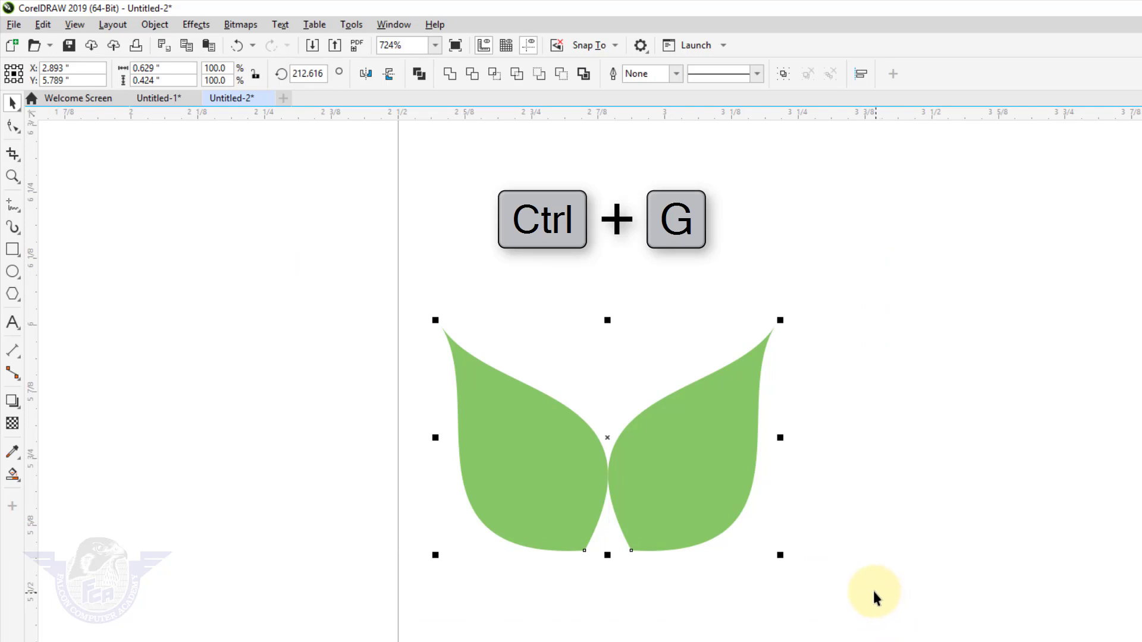
{"action": "right_click", "coordinate": [660, 425]}
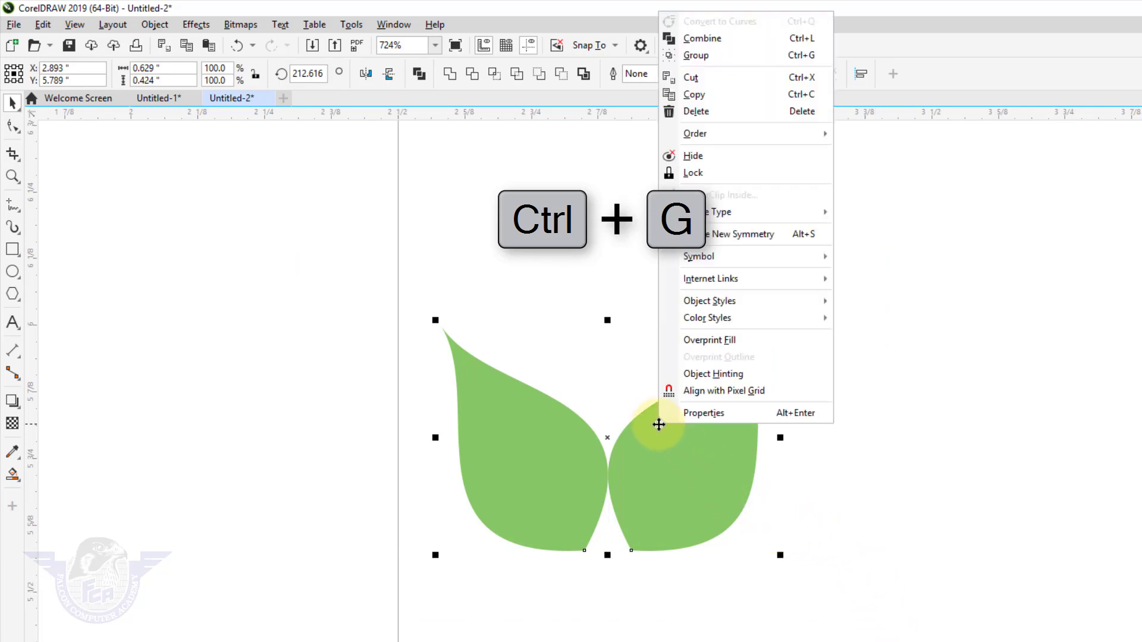
{"action": "left_click", "coordinate": [709, 56]}
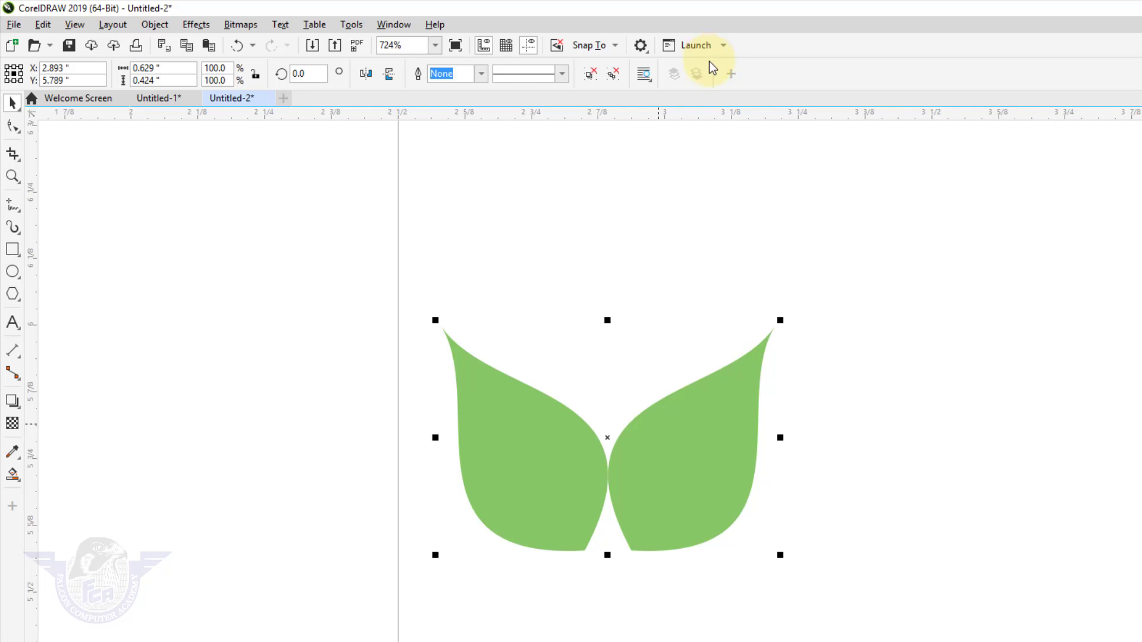
Scale the leaf pair down to about 28.8%, place it near the page's top-left corner, and copy it straight down near Y 4.88"
{"action": "key", "text": "F4"}
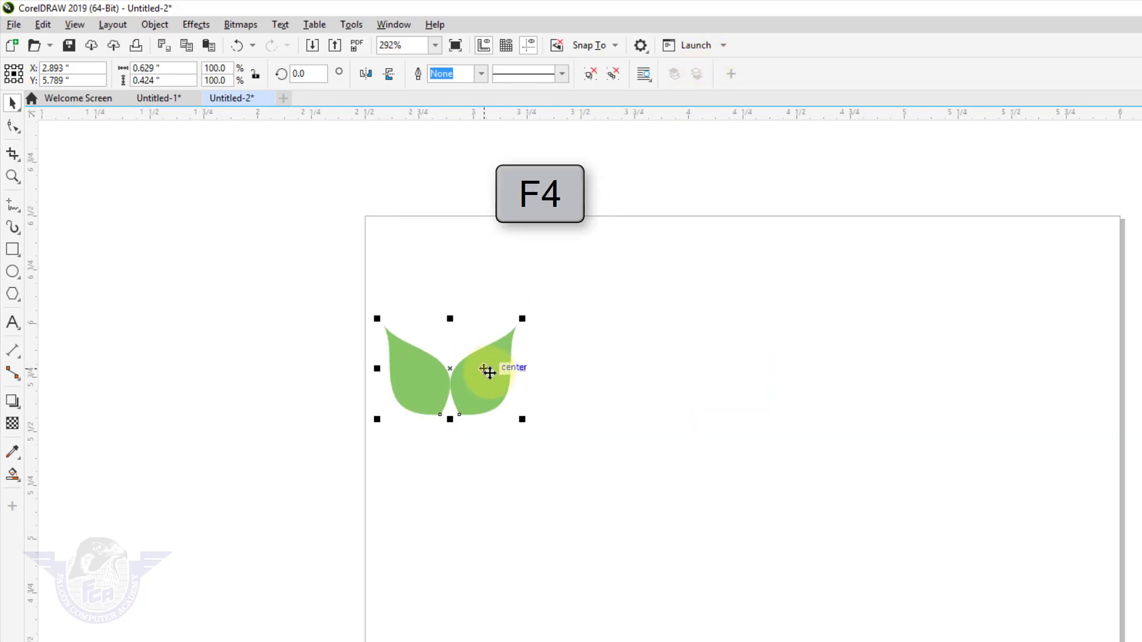
{"action": "left_click_drag", "start_coordinate": [486, 370], "coordinate": [512, 279]}
{"action": "left_click_drag", "start_coordinate": [547, 228], "coordinate": [488, 571]}
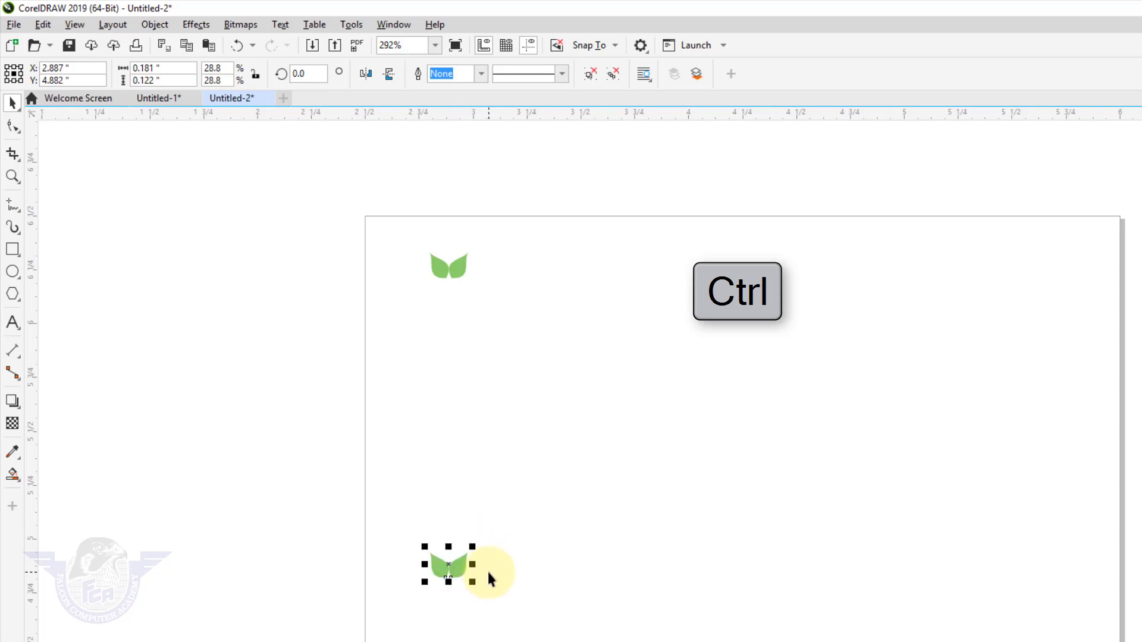
Select both small leaf pairs and blend the upper one into the lower one with the Blend tool
{"action": "left_click_drag", "start_coordinate": [331, 212], "coordinate": [593, 518]}
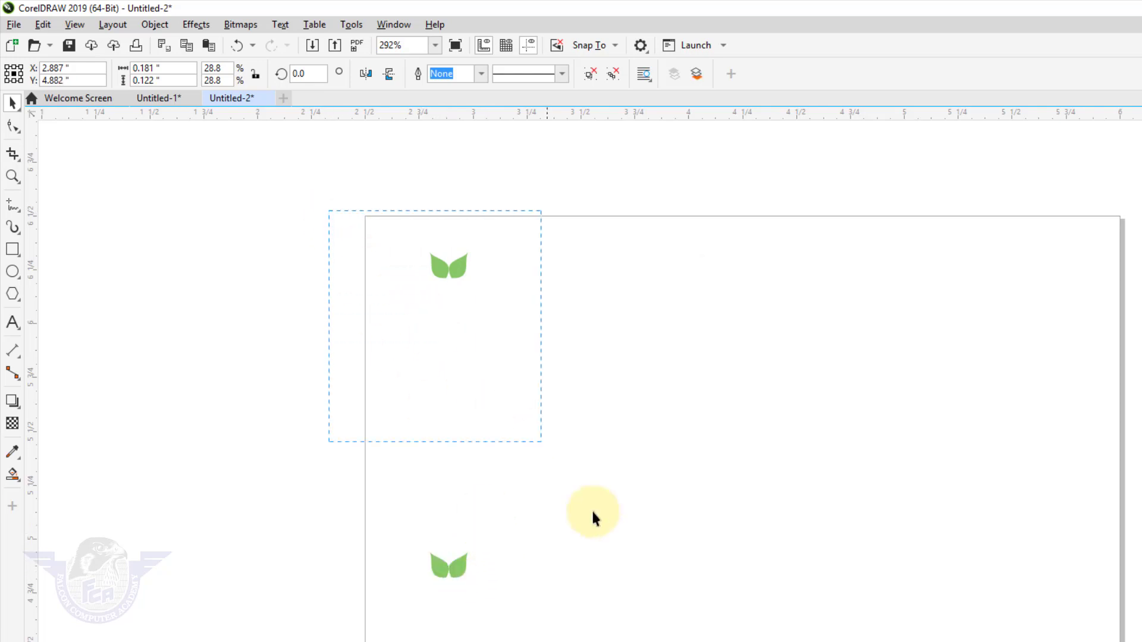
{"action": "left_click_drag", "start_coordinate": [643, 610], "coordinate": [644, 611]}
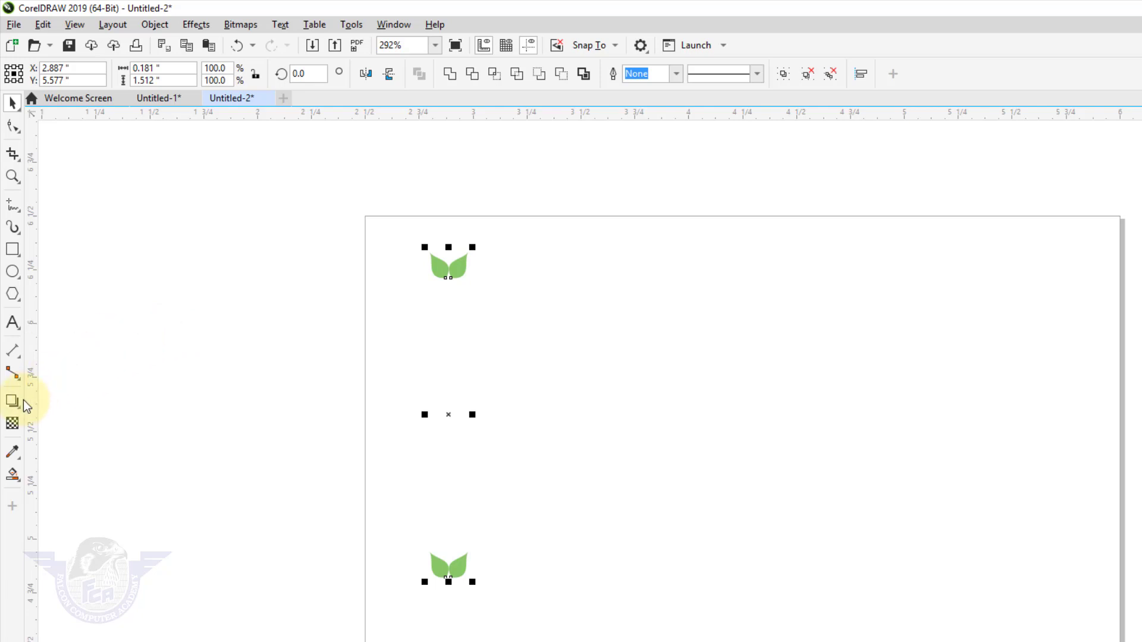
{"action": "left_click", "coordinate": [23, 401]}
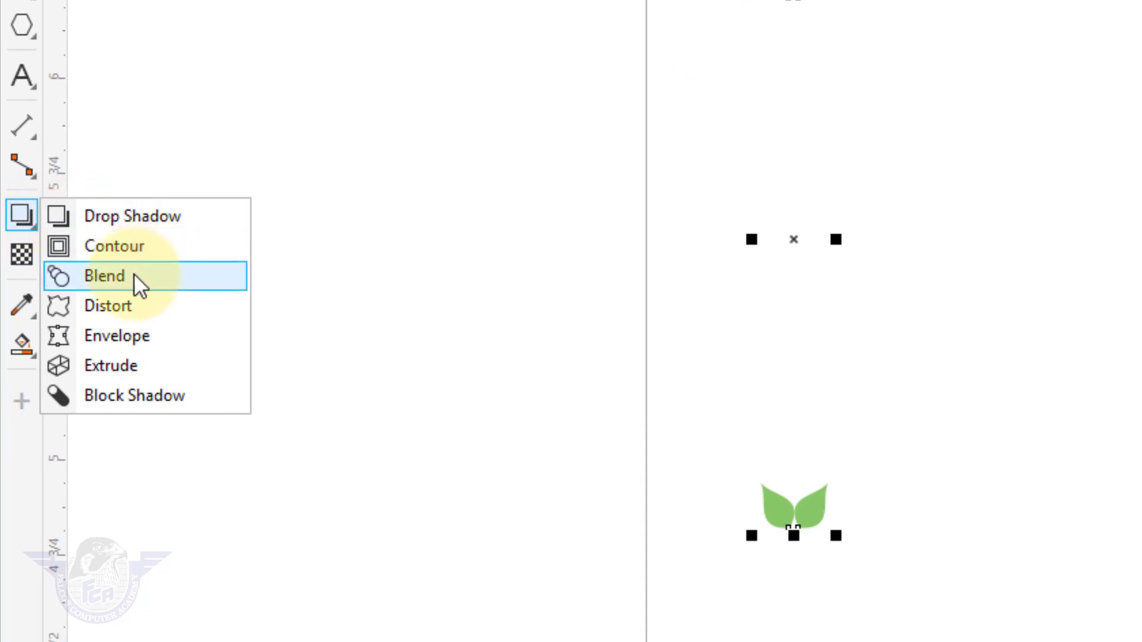
{"action": "left_click", "coordinate": [140, 282]}
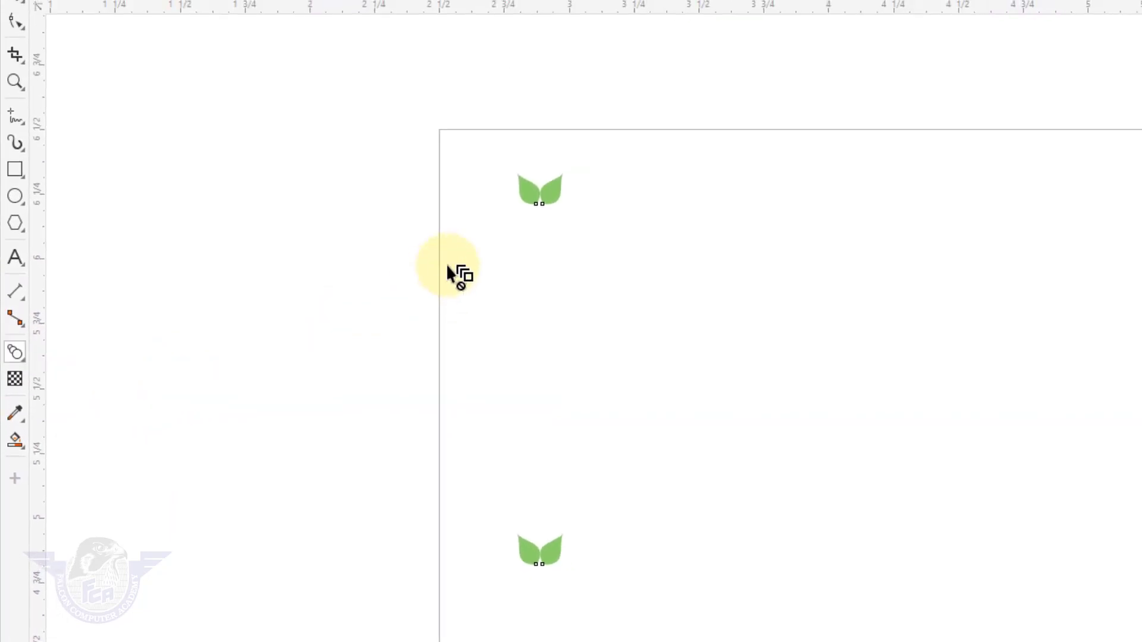
{"action": "left_click_drag", "start_coordinate": [552, 202], "coordinate": [556, 553]}
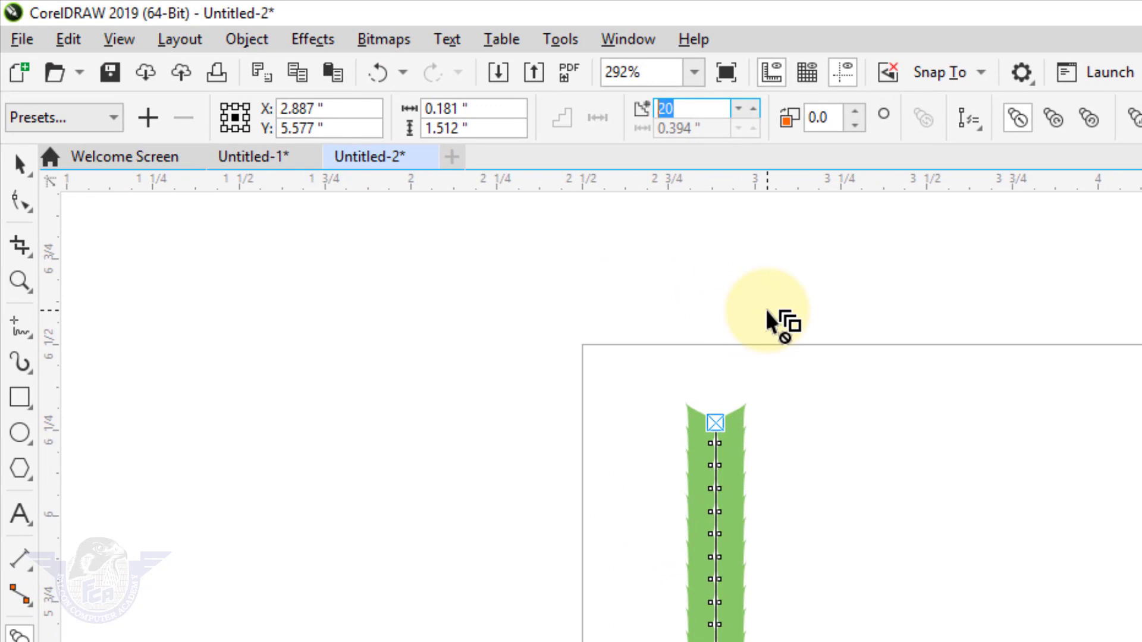
Set the number of blend steps to 15 and return to the Pick tool
{"action": "left_click", "coordinate": [703, 109]}
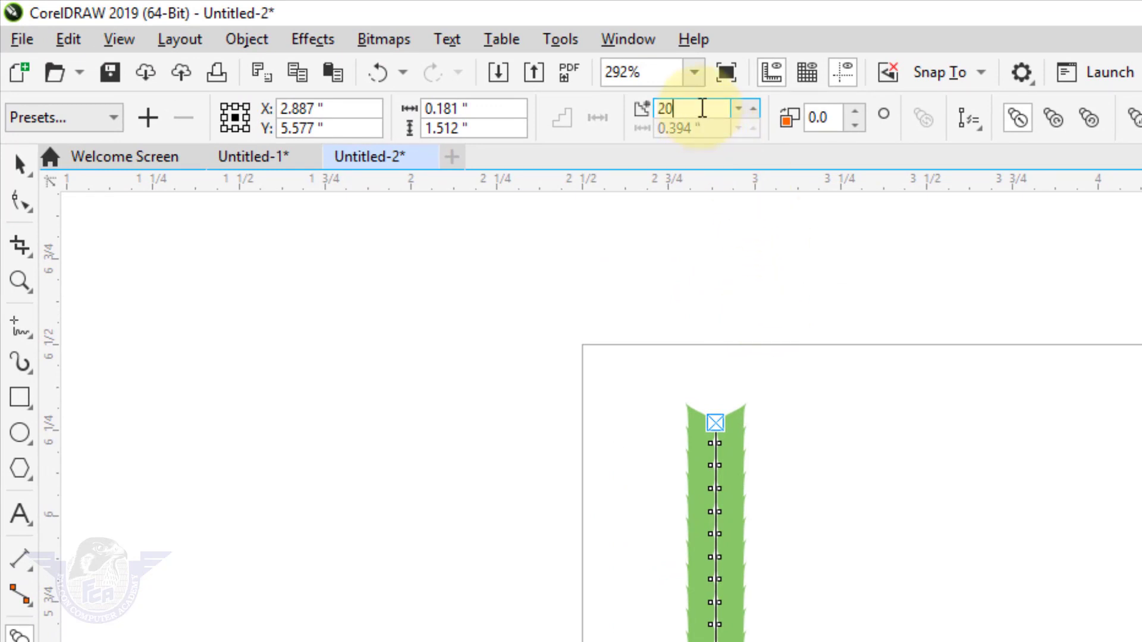
{"action": "left_click_drag", "start_coordinate": [702, 108], "coordinate": [654, 116]}
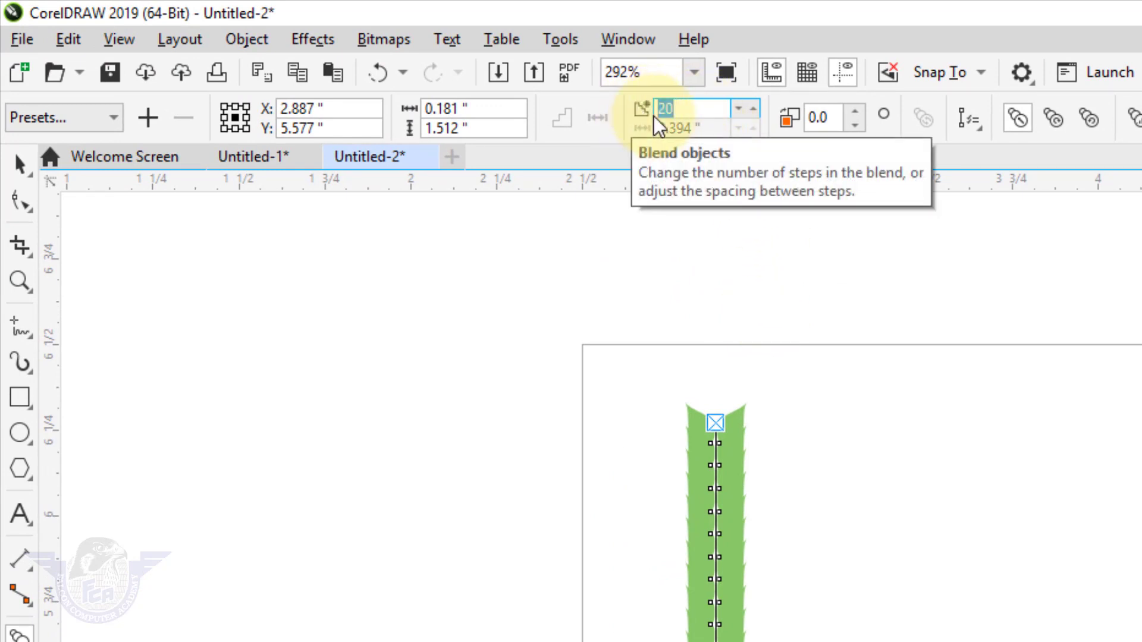
{"action": "type", "text": "15"}
{"action": "key", "text": "Return"}
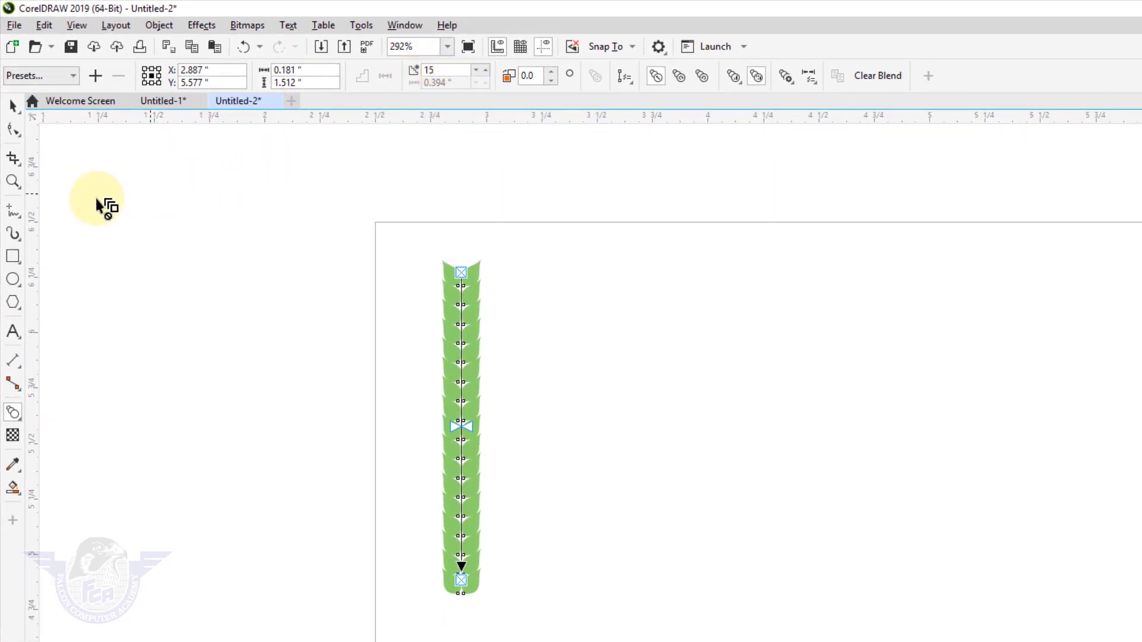
{"action": "left_click", "coordinate": [13, 107]}
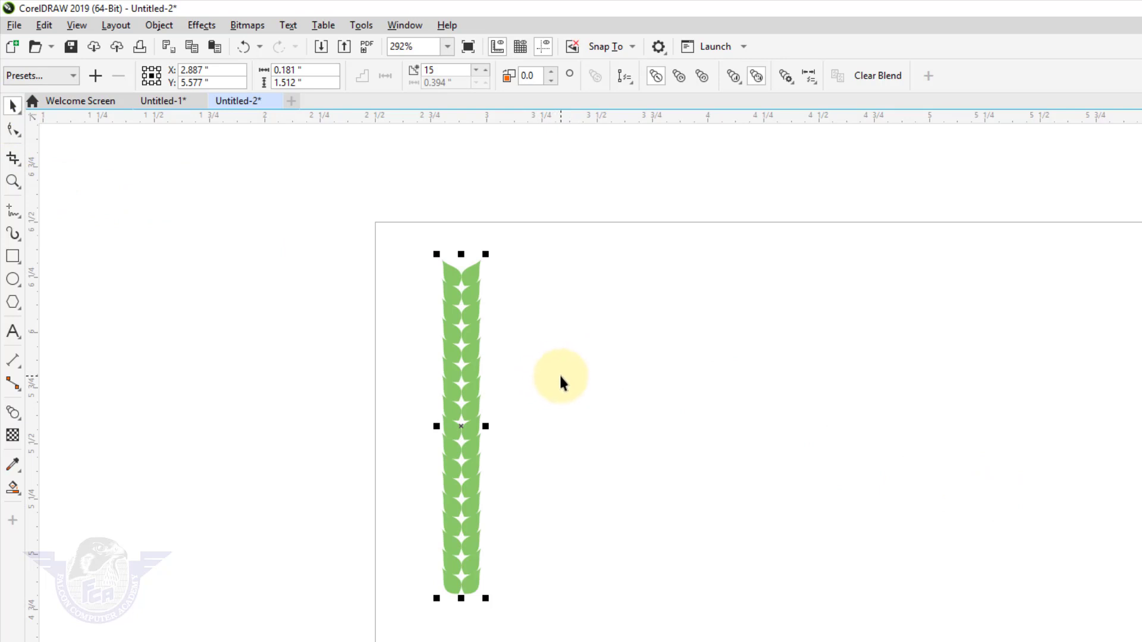
Draw a circle about 1 inch in diameter beside the blended leaf column
{"action": "left_click", "coordinate": [13, 277]}
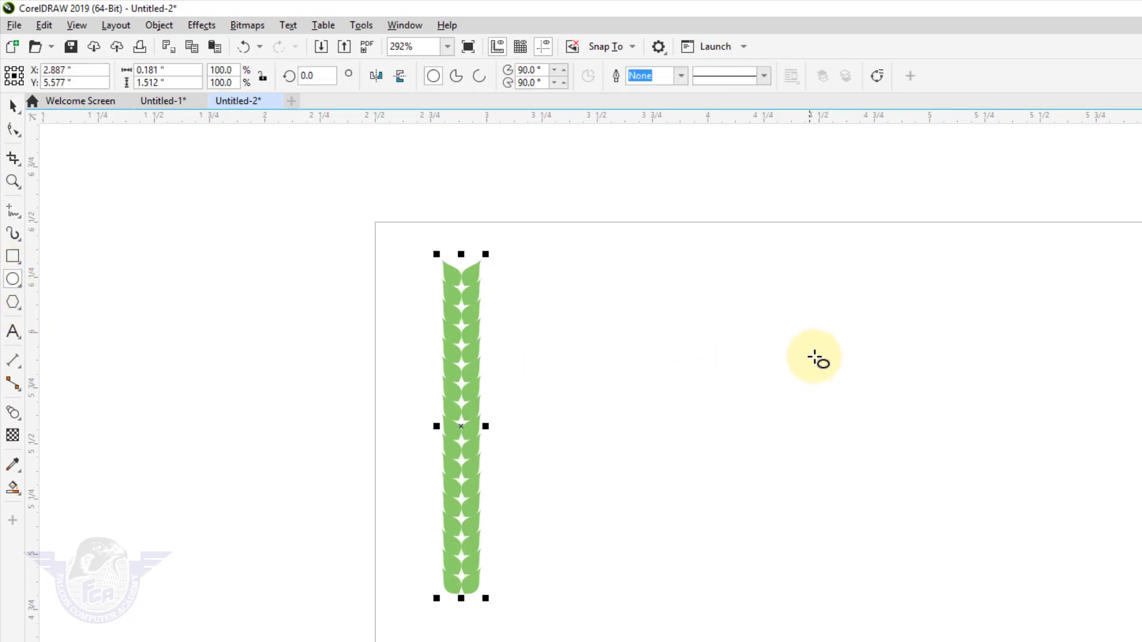
{"action": "left_click_drag", "start_coordinate": [586, 292], "coordinate": [778, 506]}
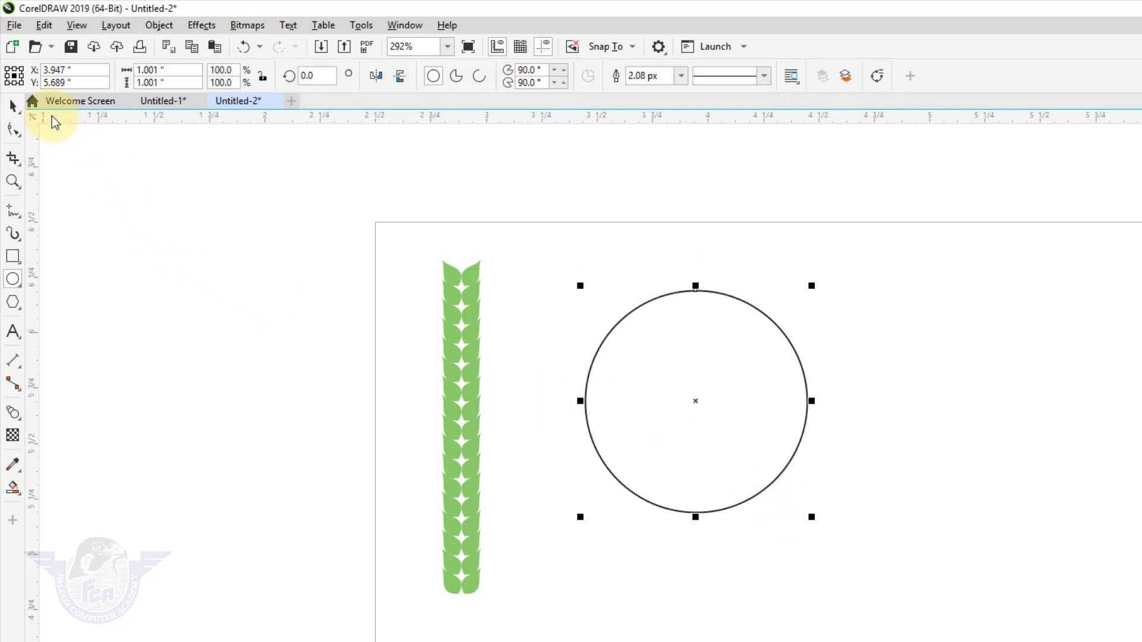
{"action": "left_click", "coordinate": [12, 108]}
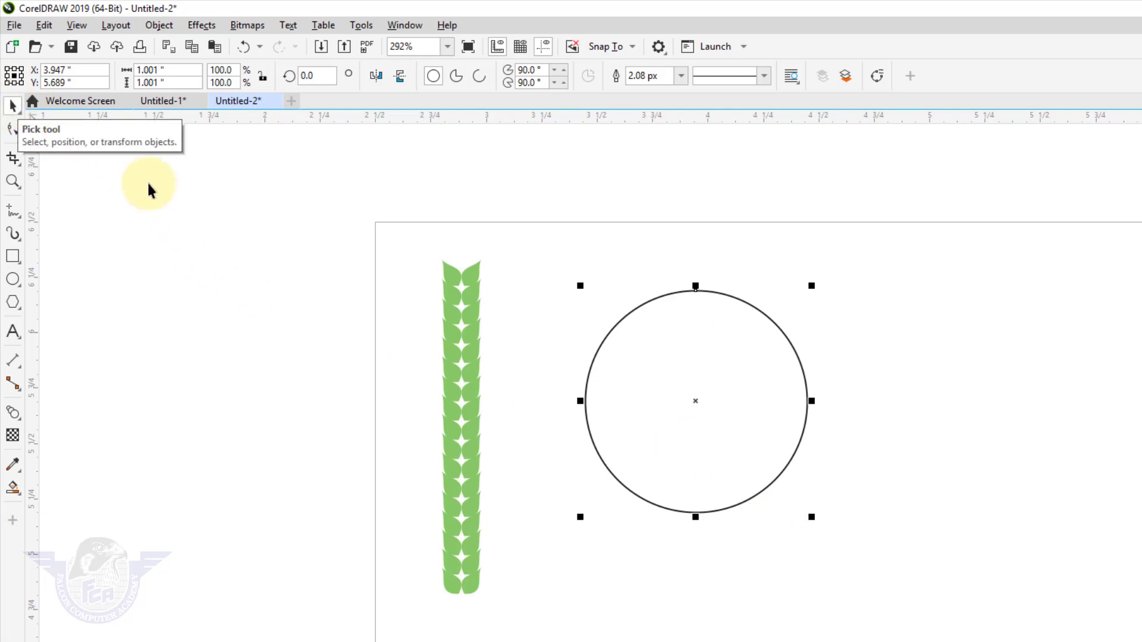
Assign the circle as the new path of the leaf blend
{"action": "left_click", "coordinate": [448, 339]}
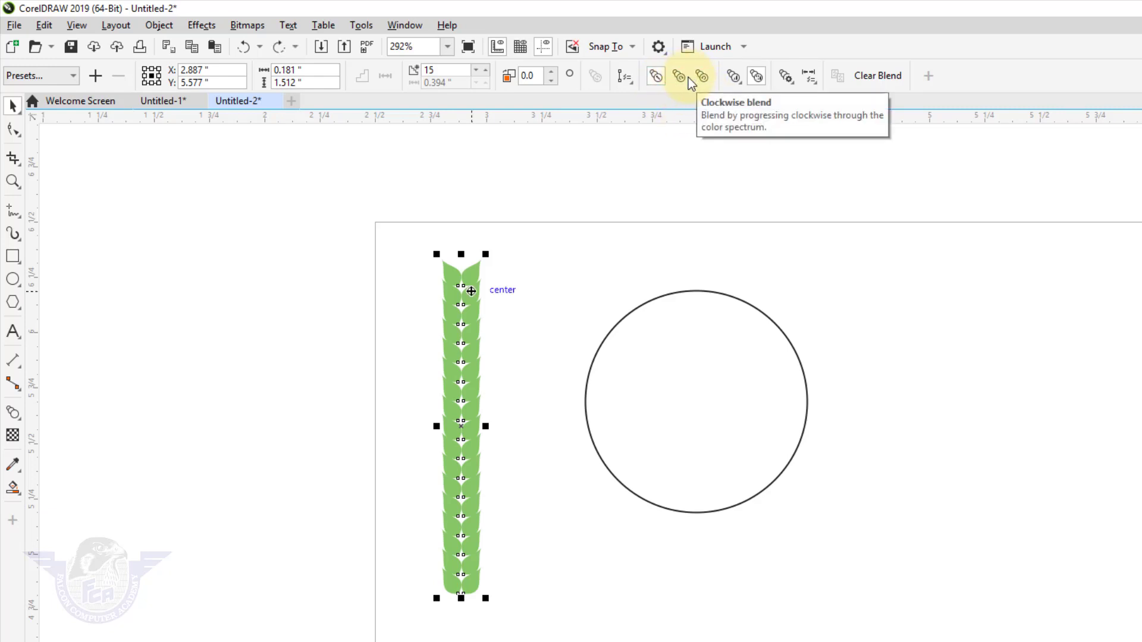
{"action": "left_click", "coordinate": [632, 83]}
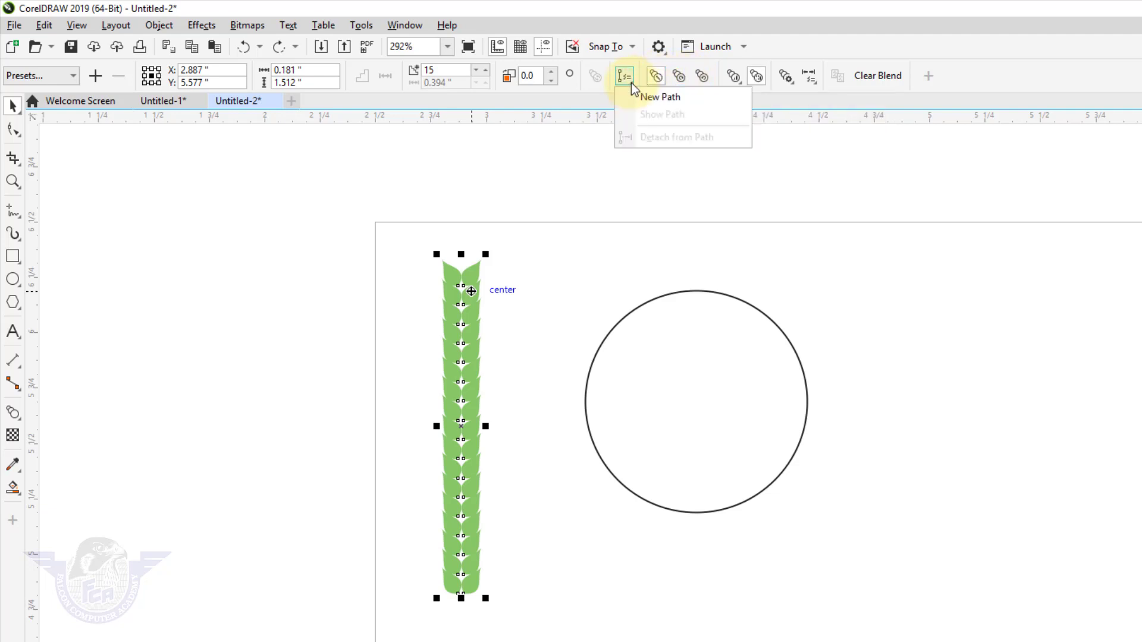
{"action": "left_click", "coordinate": [662, 99]}
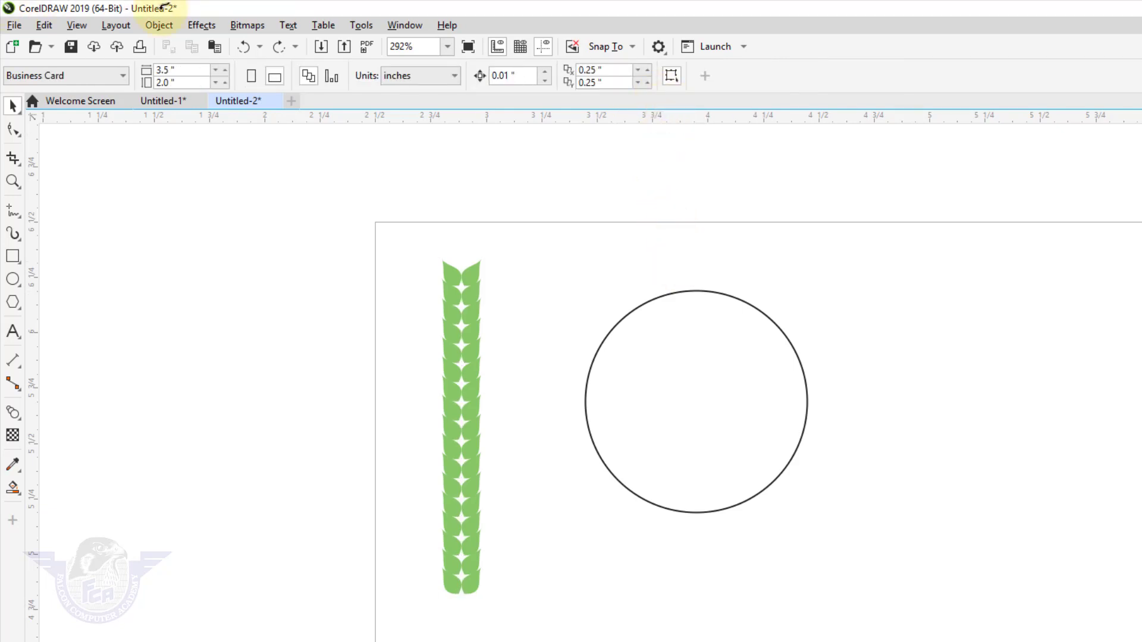
{"action": "left_click", "coordinate": [669, 291]}
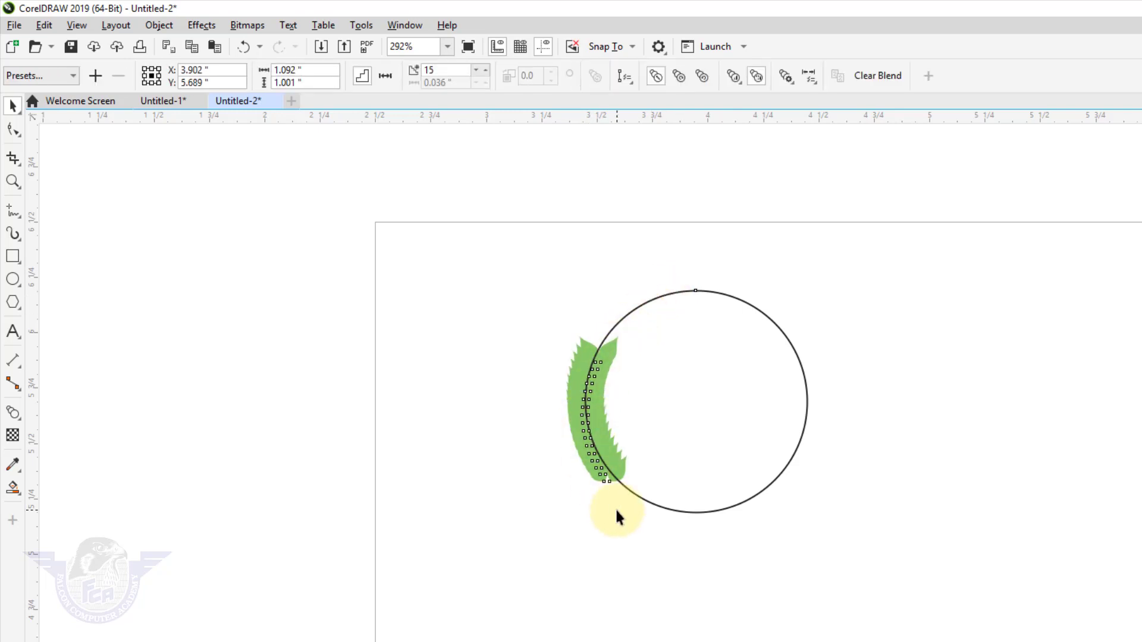
Turn on Rotate all objects for the leaf blend on the circle, then deselect it
{"action": "scroll", "coordinate": [615, 508], "scroll_direction": "up", "scroll_amount": 2}
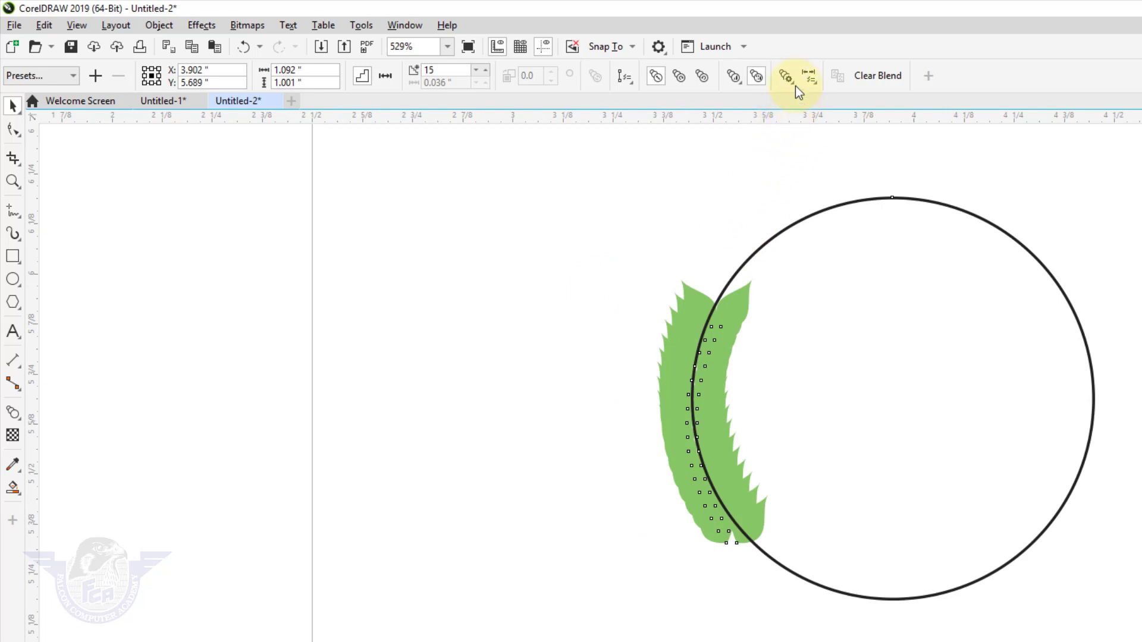
{"action": "left_click", "coordinate": [696, 348]}
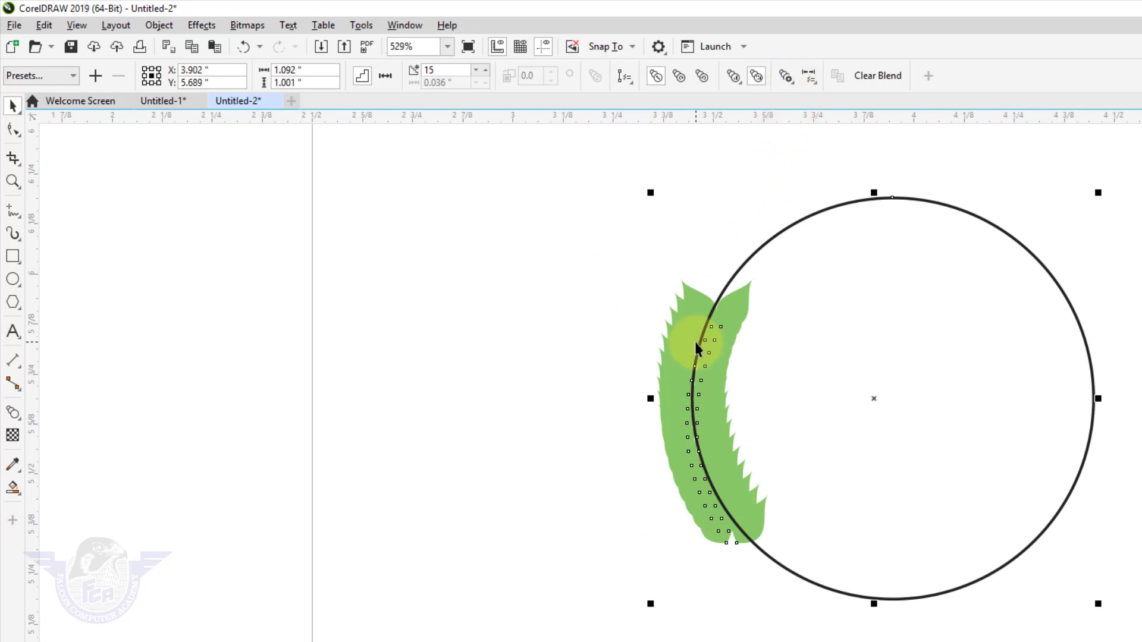
{"action": "left_click", "coordinate": [694, 346]}
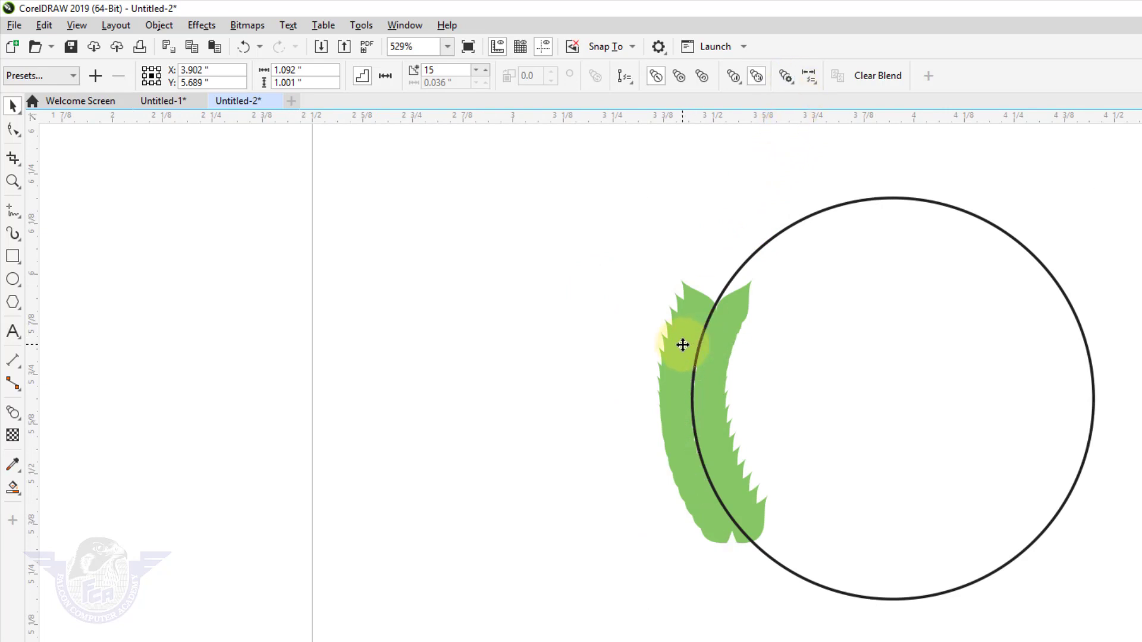
{"action": "left_click", "coordinate": [790, 83]}
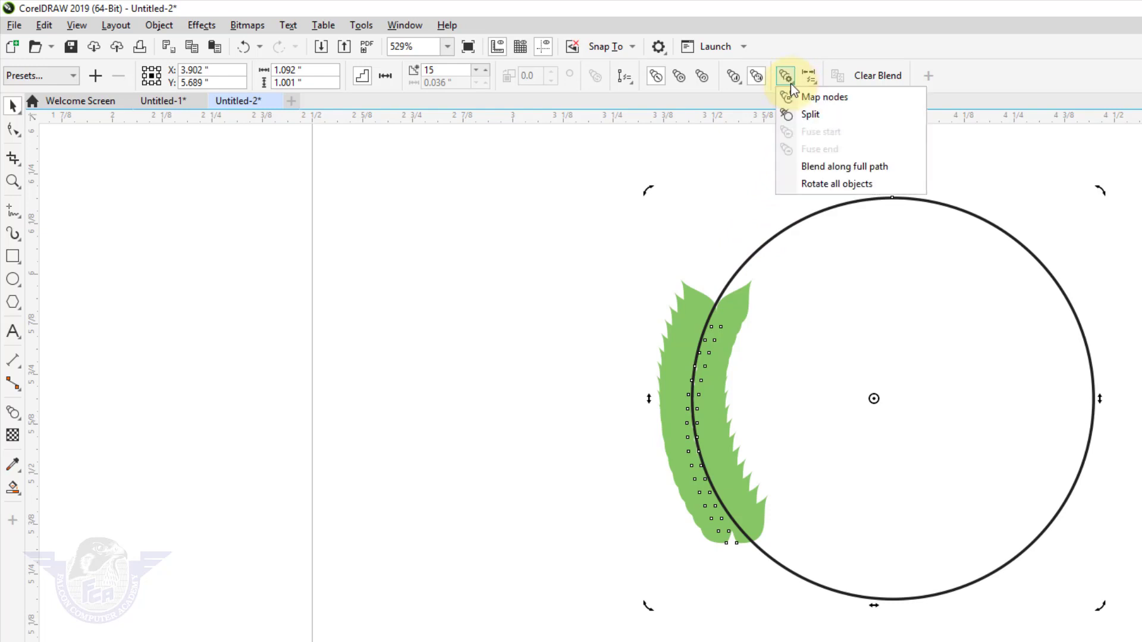
{"action": "left_click", "coordinate": [823, 184]}
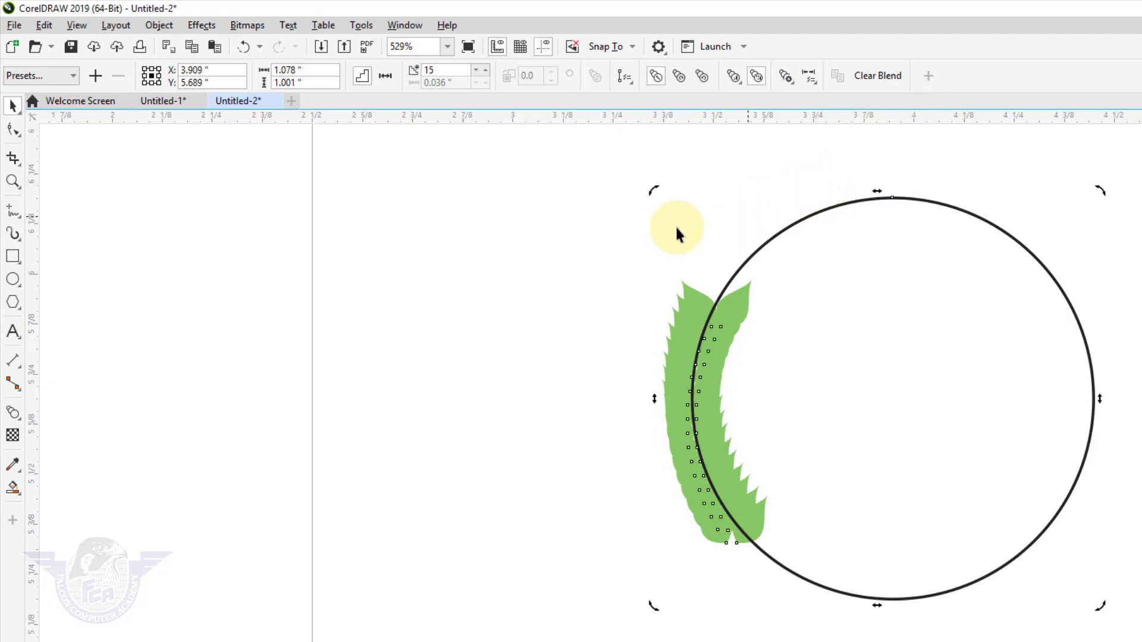
{"action": "left_click", "coordinate": [497, 257]}
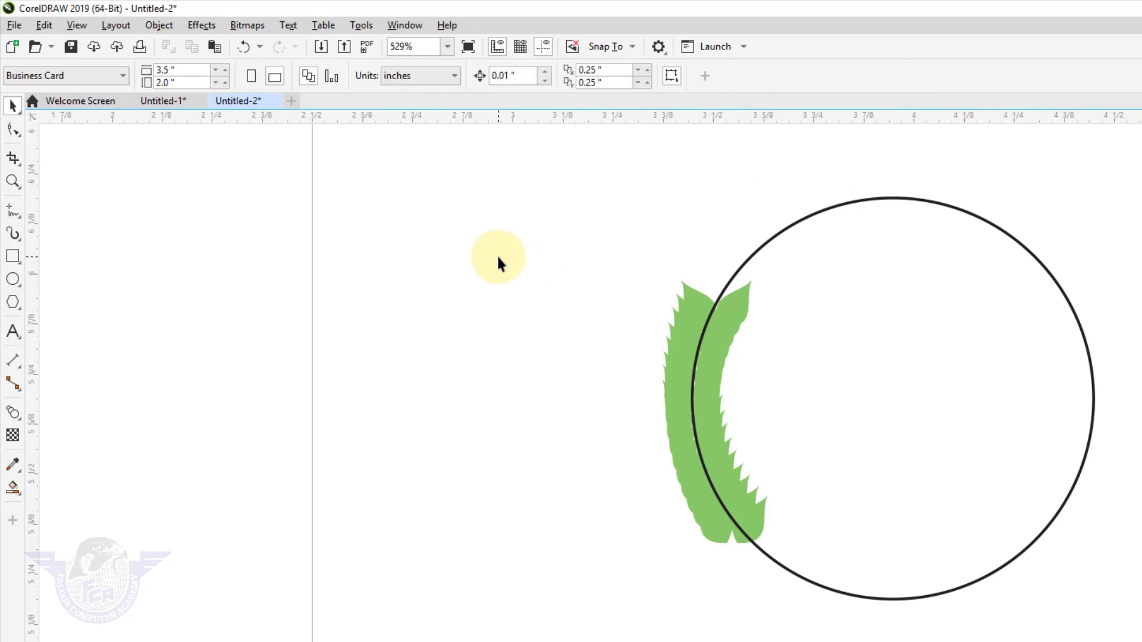
Move the blend's two end leaf pairs along the circle to its upper part, spreading the leaves around the whole ring
{"action": "left_click", "coordinate": [755, 536]}
{"action": "left_click", "coordinate": [719, 538]}
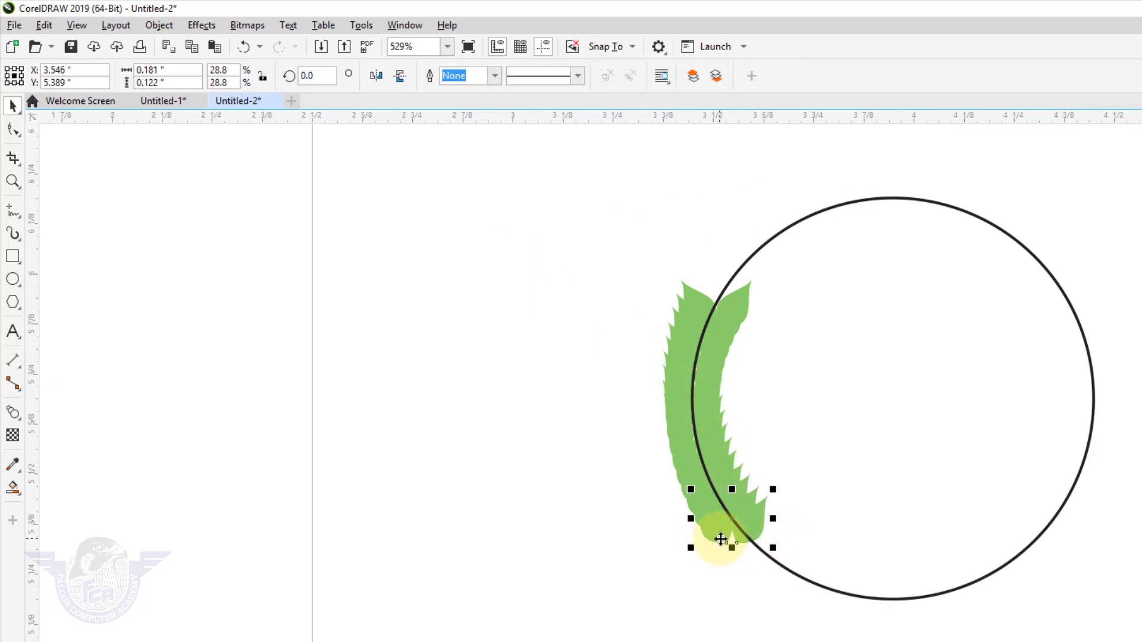
{"action": "left_click_drag", "start_coordinate": [719, 541], "coordinate": [908, 250]}
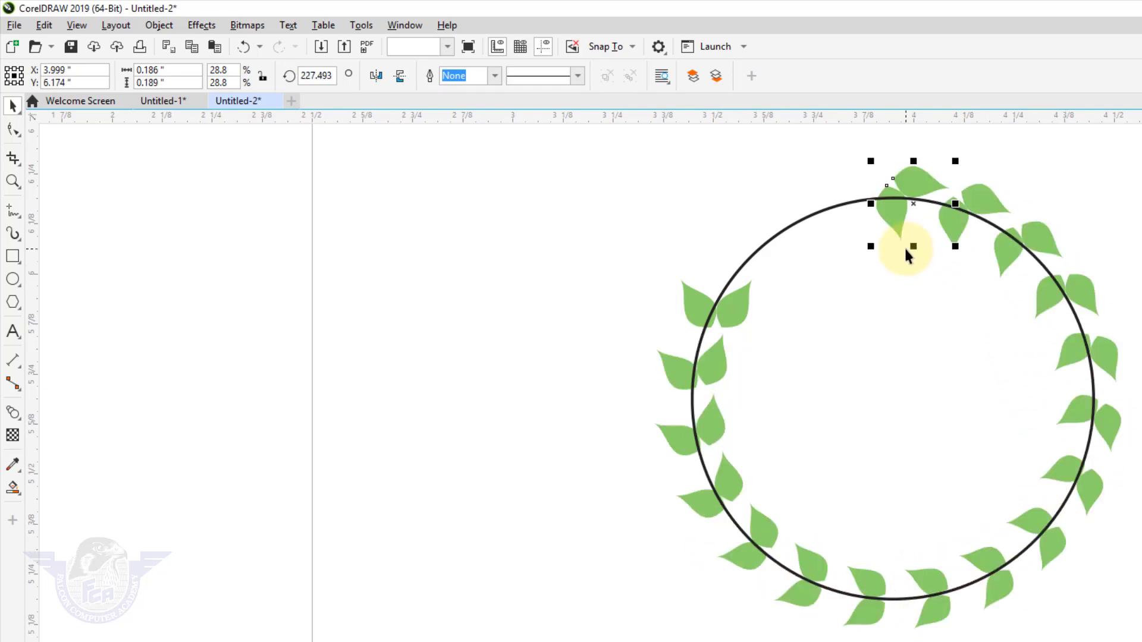
{"action": "left_click", "coordinate": [691, 306]}
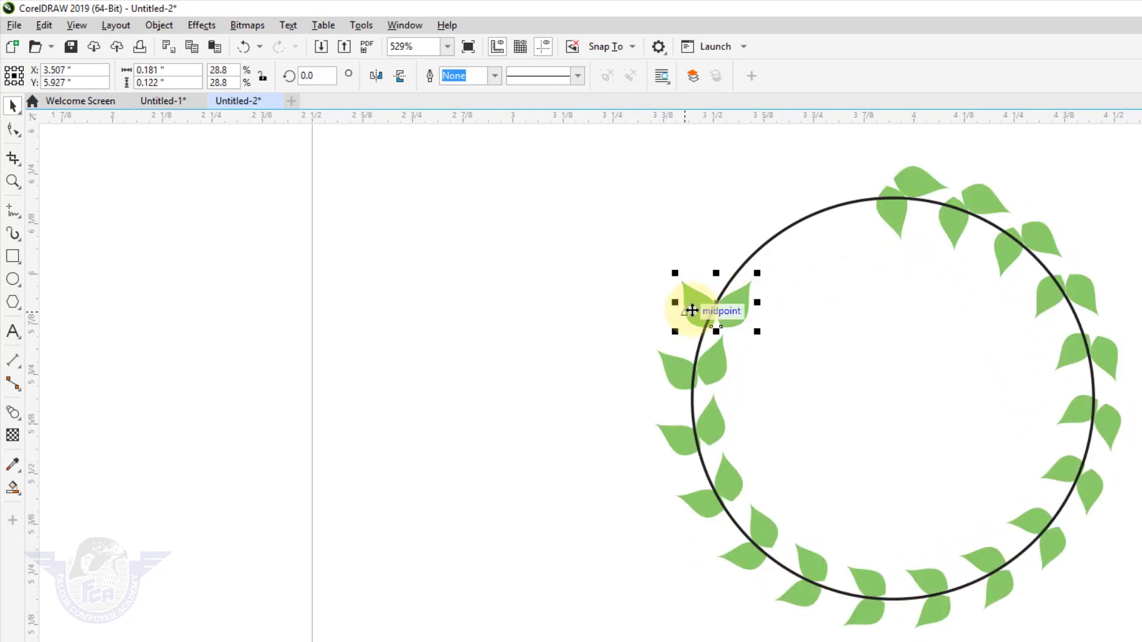
{"action": "left_click_drag", "start_coordinate": [694, 306], "coordinate": [834, 204]}
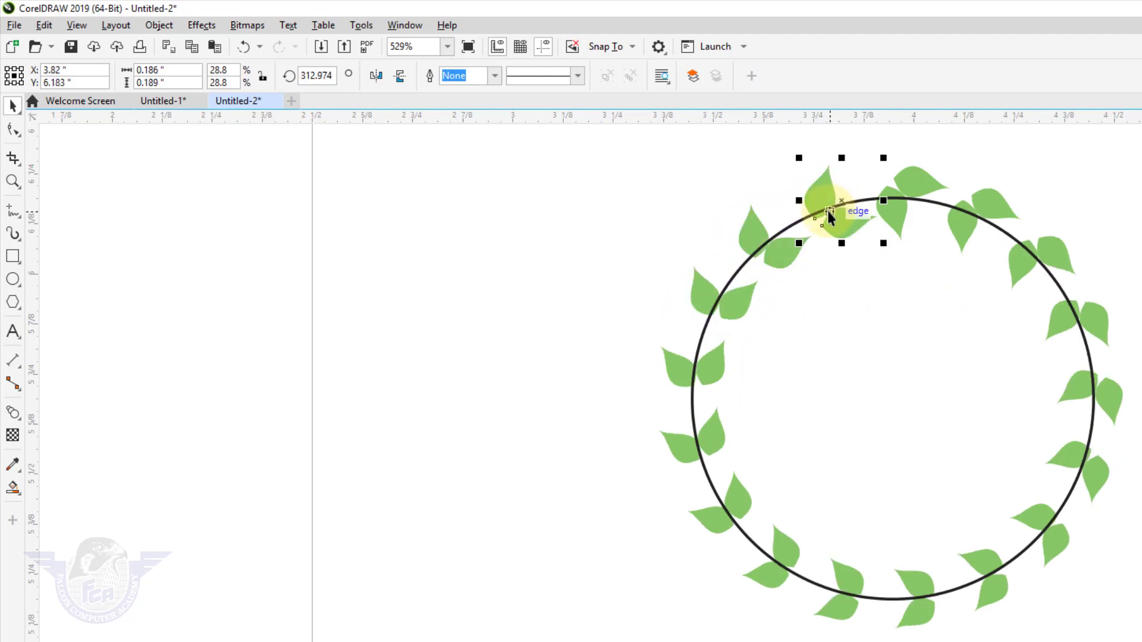
{"action": "left_click_drag", "start_coordinate": [767, 140], "coordinate": [1014, 320]}
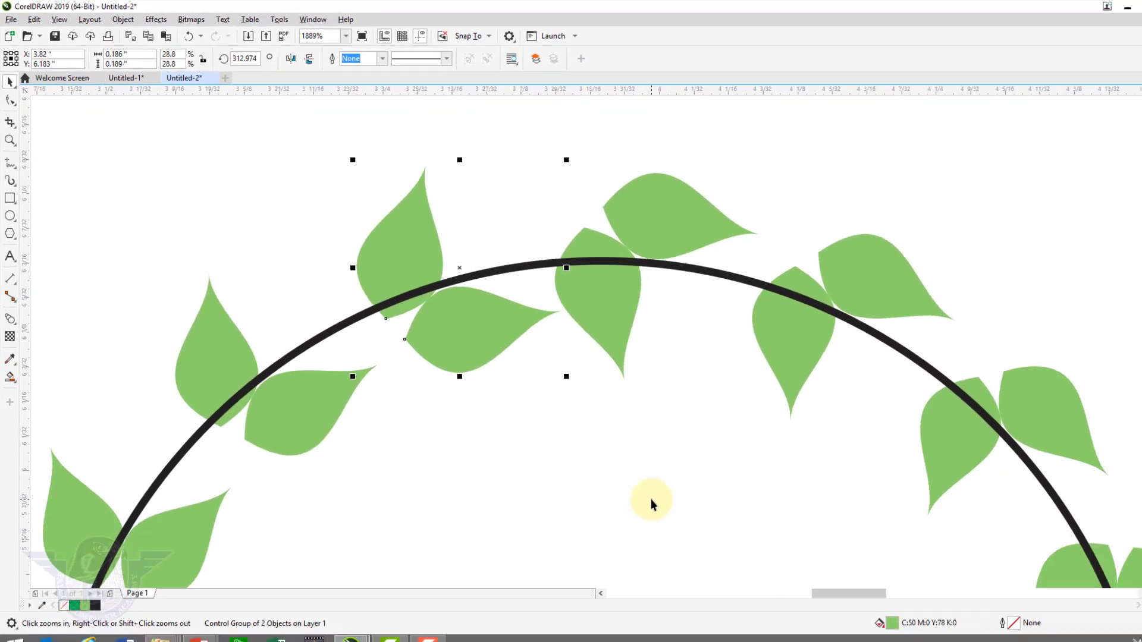
Rotate the blend's two end leaf pairs at the top of the circle so the leaves follow the ring's direction, then deselect
{"action": "left_click", "coordinate": [397, 229]}
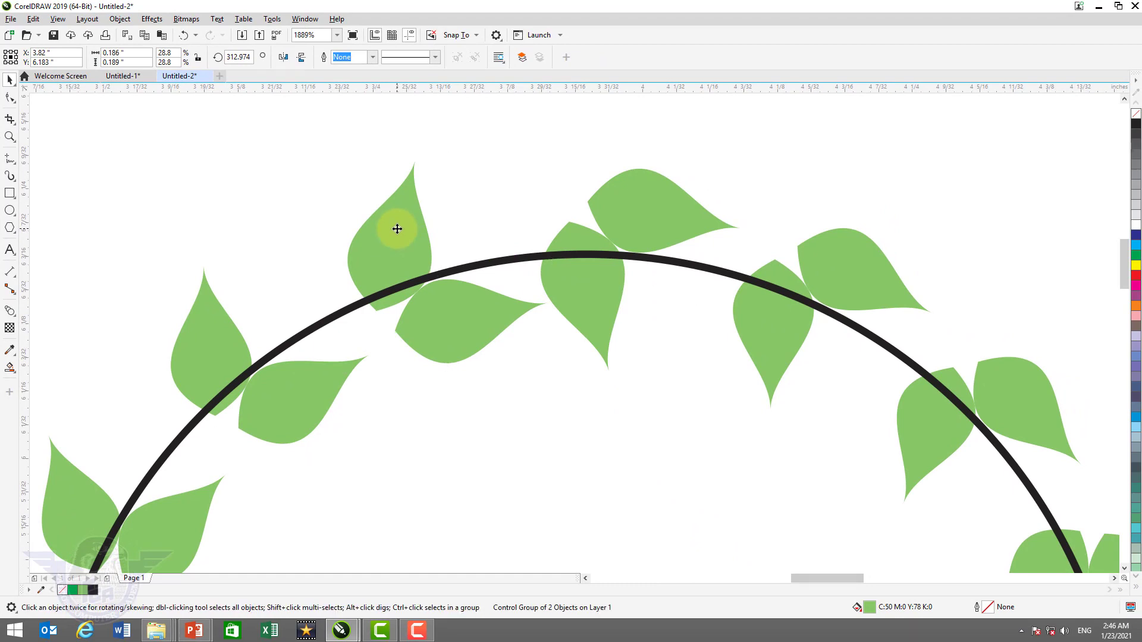
{"action": "left_click", "coordinate": [408, 221]}
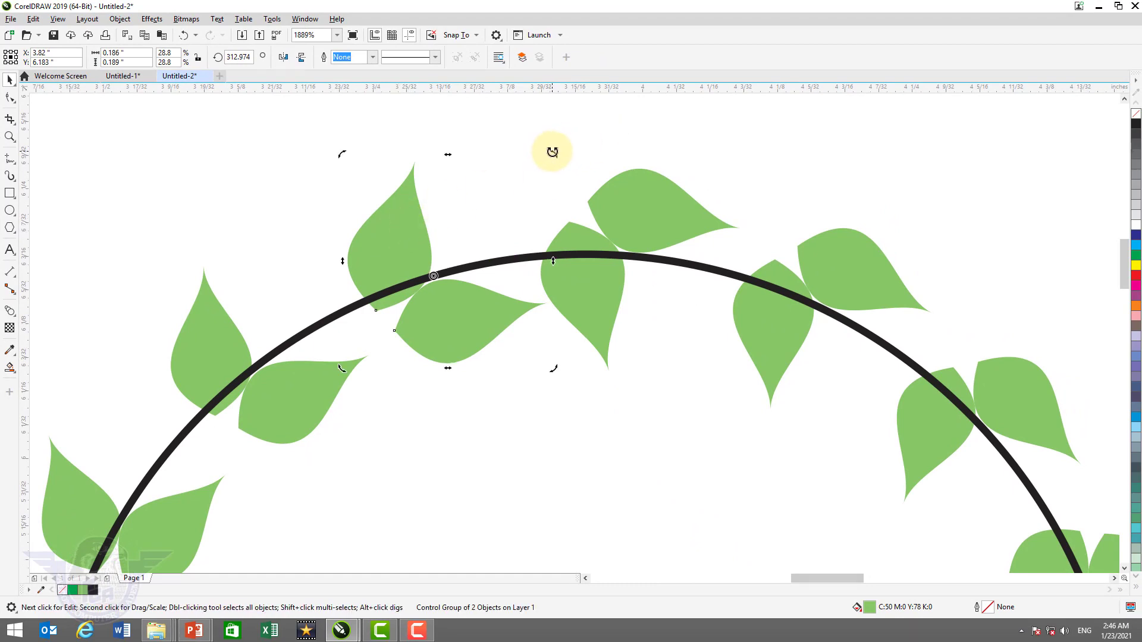
{"action": "left_click_drag", "start_coordinate": [552, 152], "coordinate": [580, 208]}
{"action": "left_click", "coordinate": [635, 213]}
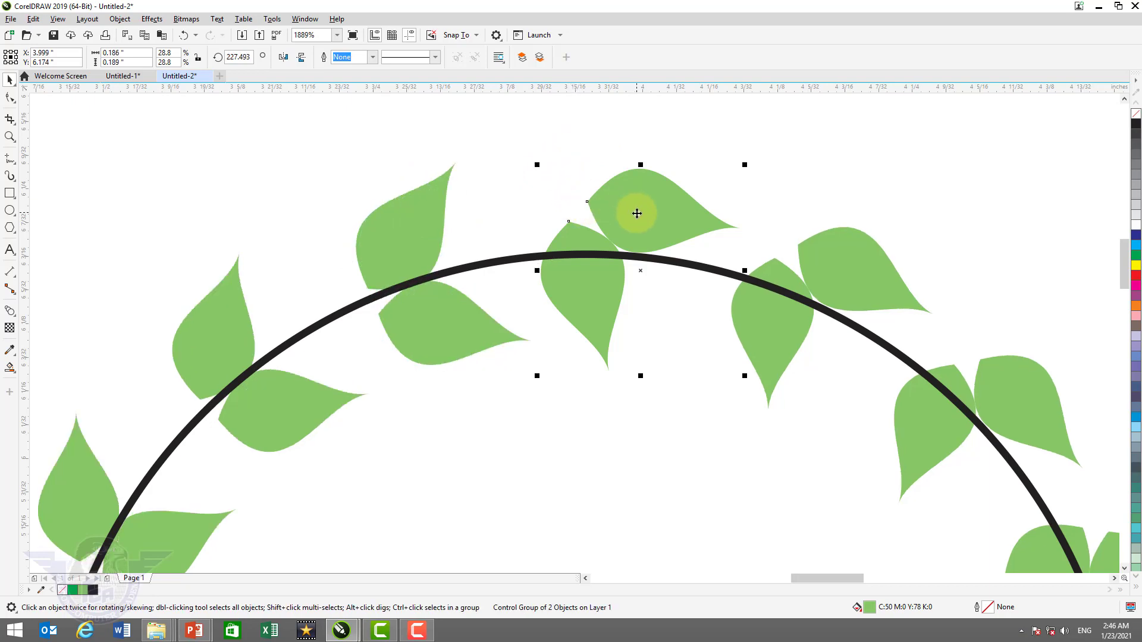
{"action": "left_click", "coordinate": [636, 212]}
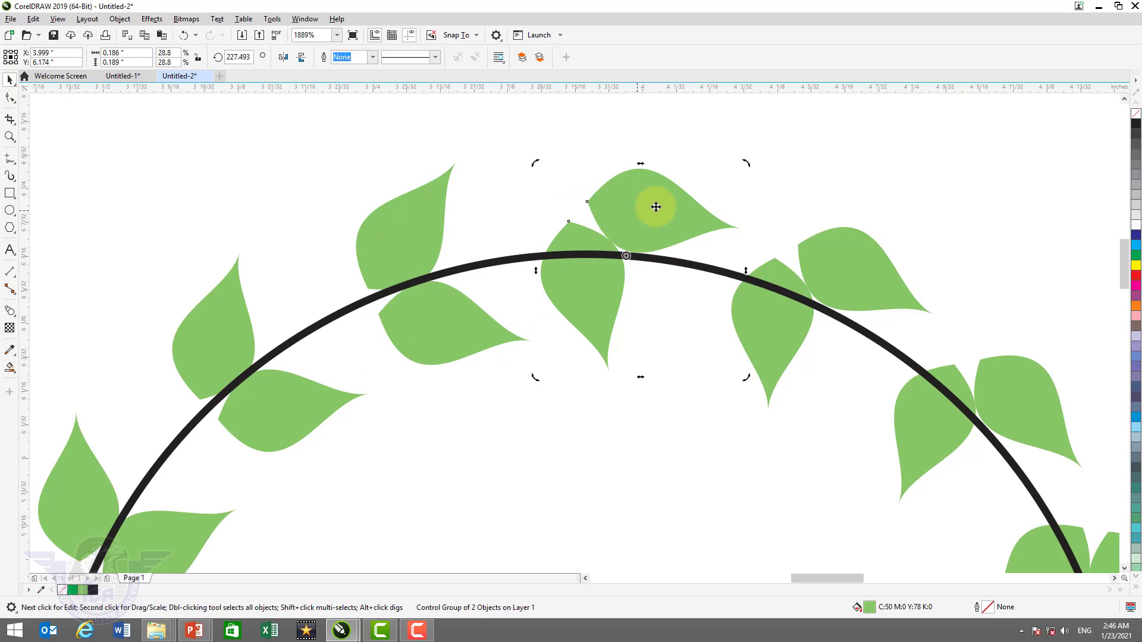
{"action": "left_click_drag", "start_coordinate": [745, 164], "coordinate": [648, 166]}
{"action": "left_click", "coordinate": [766, 180]}
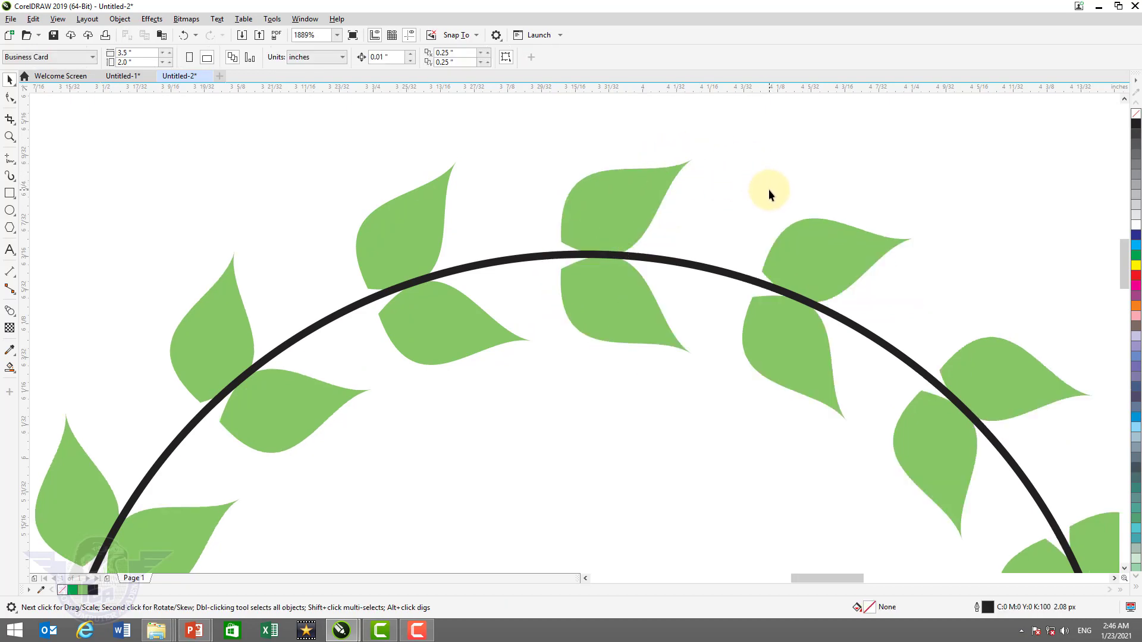
{"action": "key", "text": "F4"}
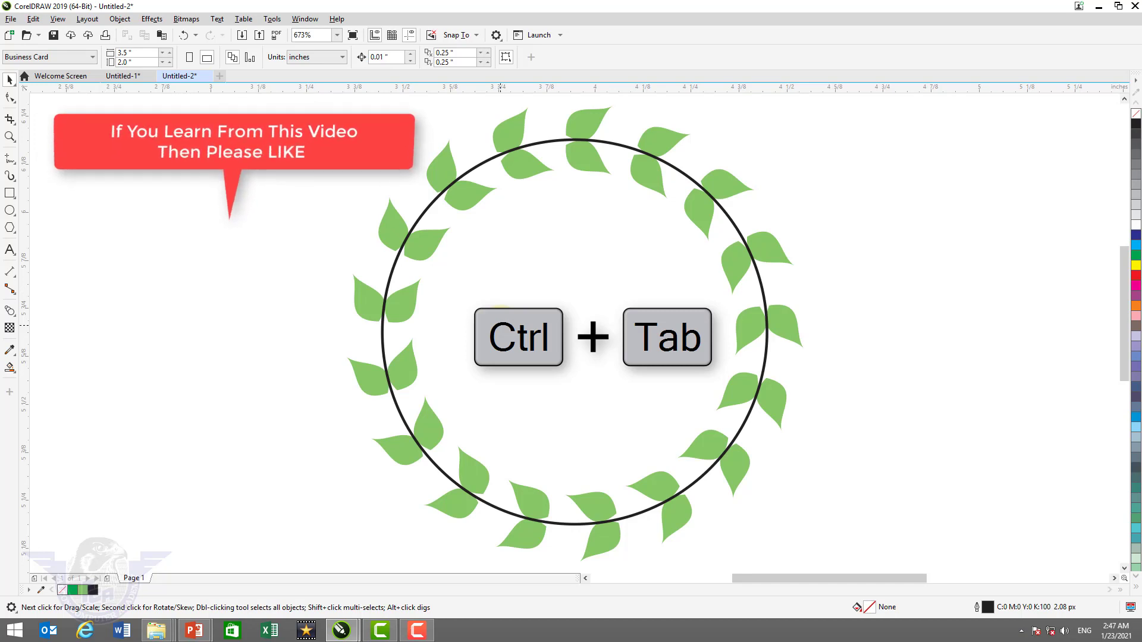
Look at the reference wreath designs in the Untitled-1 document and return to Untitled-2
{"action": "key", "text": "ctrl+Tab"}
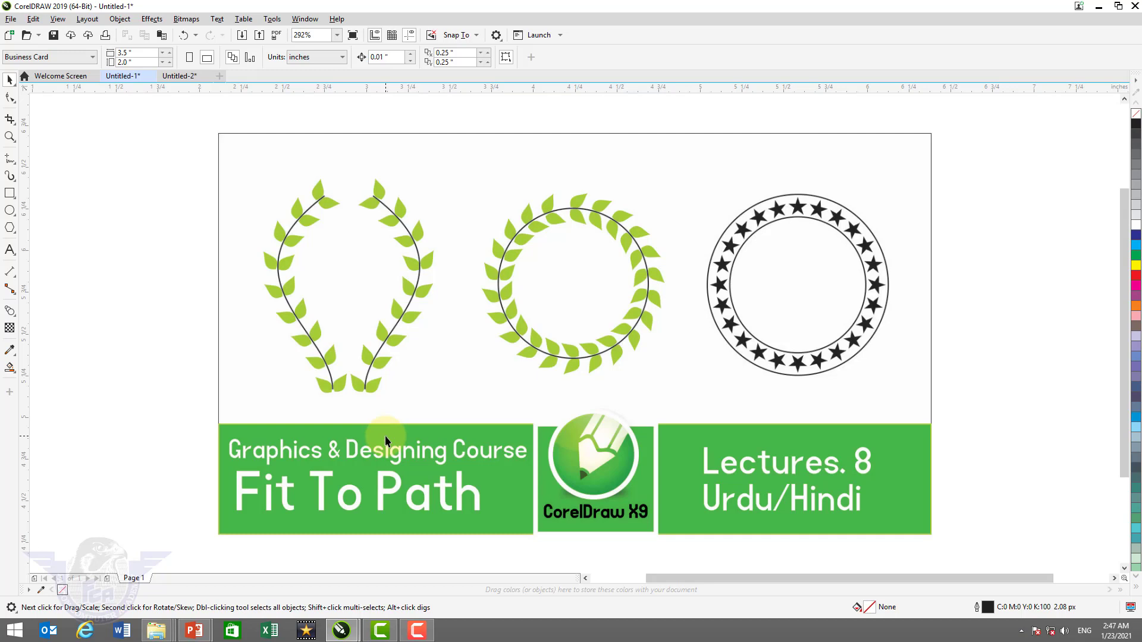
{"action": "key", "text": "ctrl+Tab"}
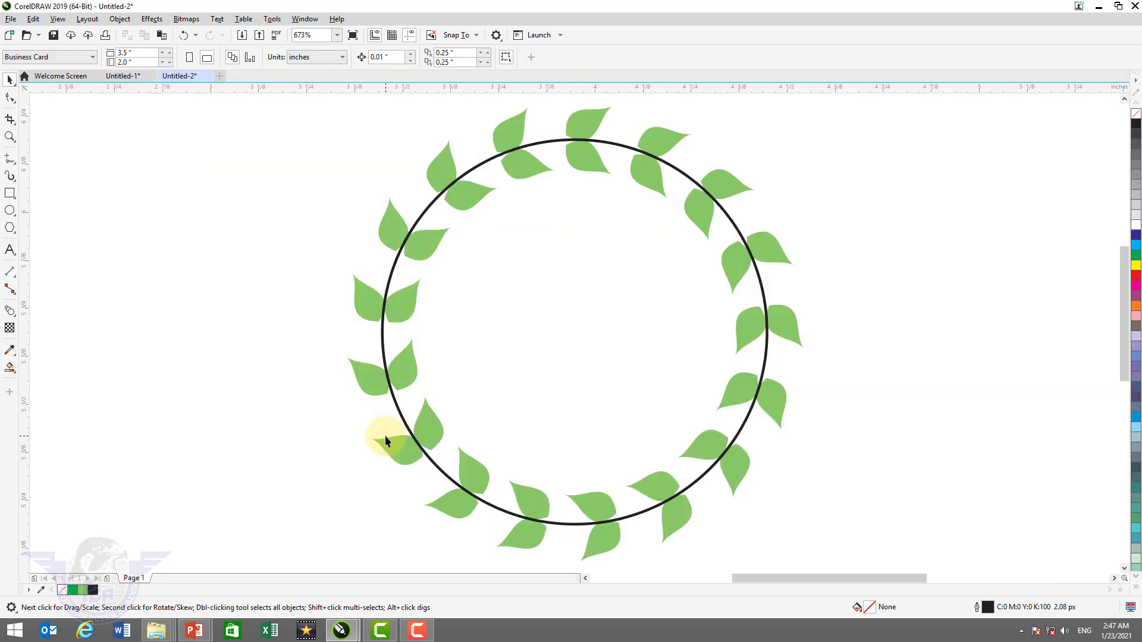
{"action": "scroll", "coordinate": [364, 380], "scroll_direction": "down", "scroll_amount": 2}
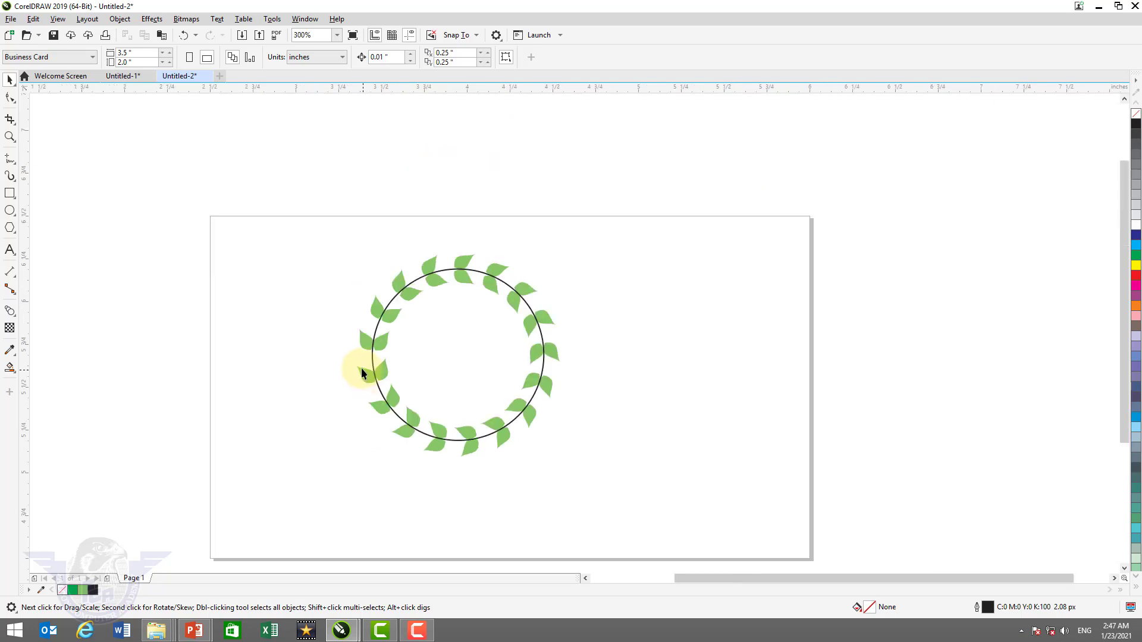
Draw a straight vertical line about 0.42 inch long in the empty area beside the leaf wreath
{"action": "left_click", "coordinate": [9, 159]}
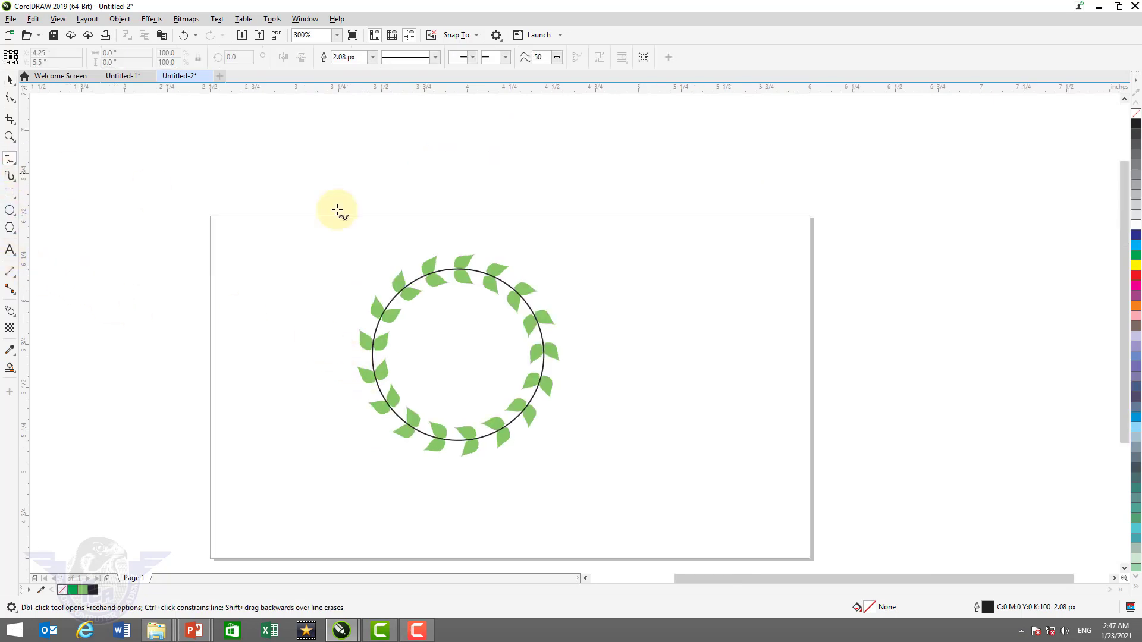
{"action": "left_click", "coordinate": [674, 281]}
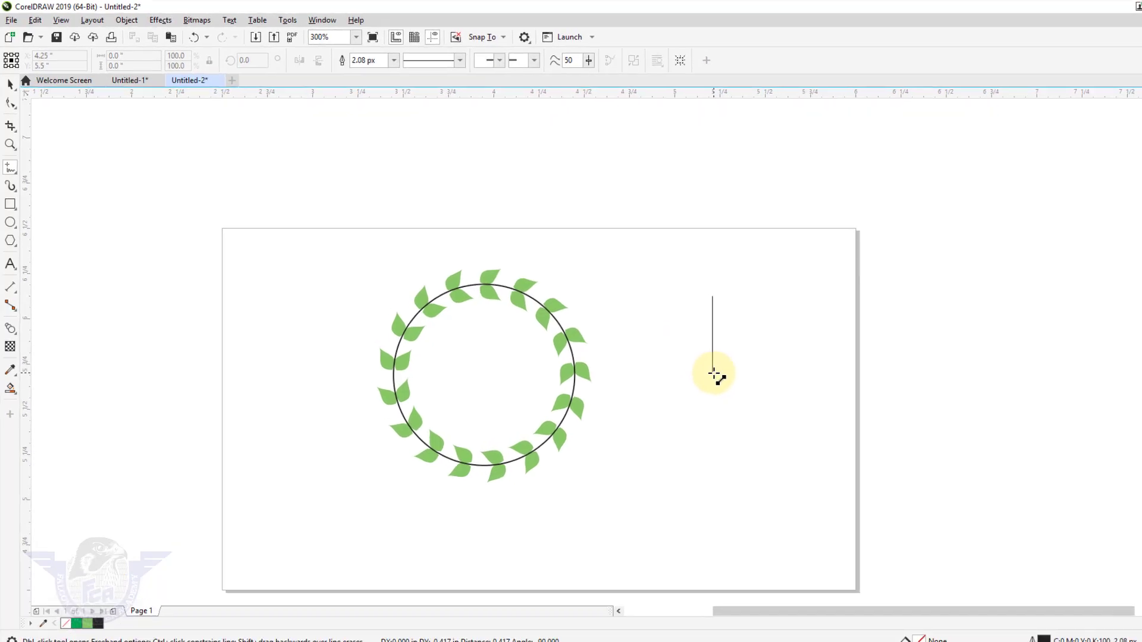
{"action": "left_click", "coordinate": [714, 373]}
{"action": "key", "text": "space"}
Convert the vertical line to a curve and pull its upper control handle outward to shape half of a leaf
{"action": "key", "text": "F2"}
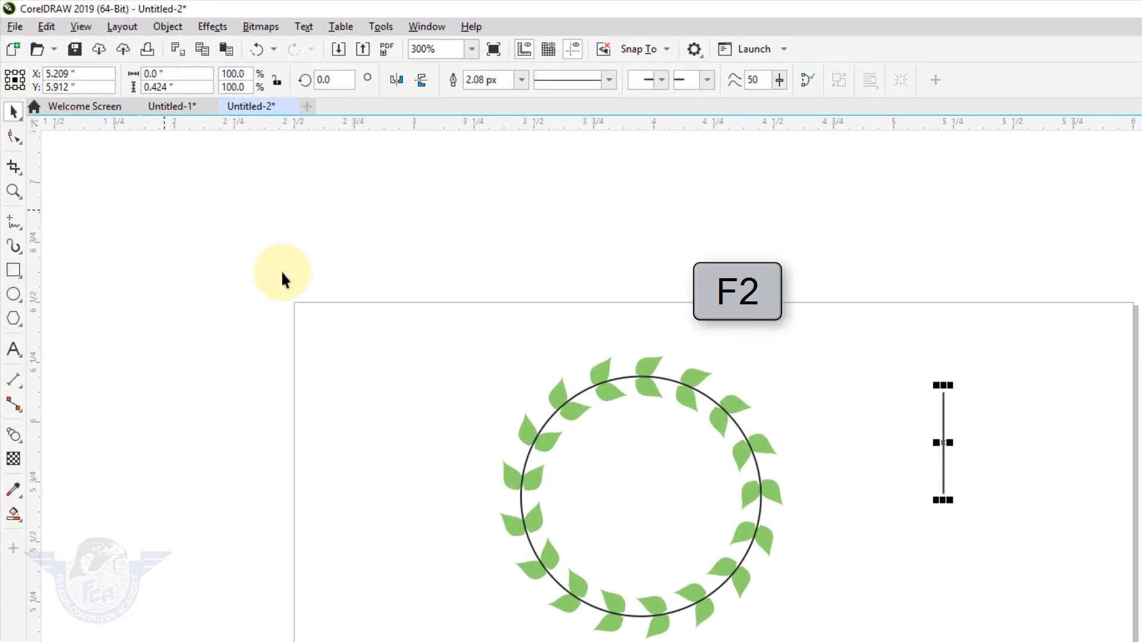
{"action": "left_click_drag", "start_coordinate": [891, 357], "coordinate": [1066, 560]}
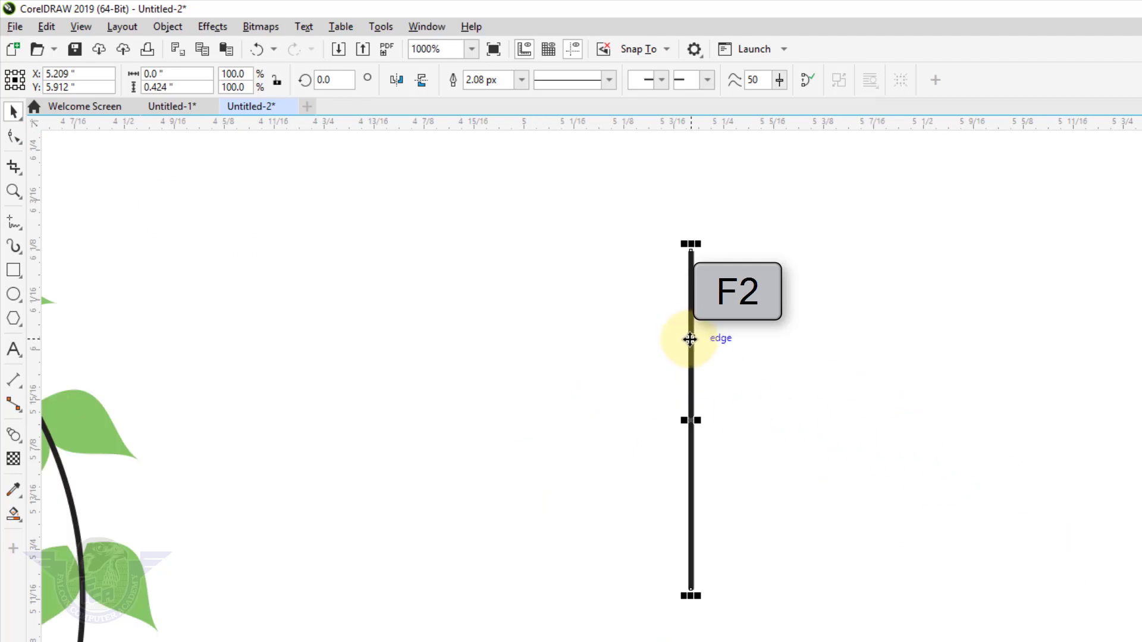
{"action": "key", "text": "F10"}
{"action": "right_click", "coordinate": [691, 342]}
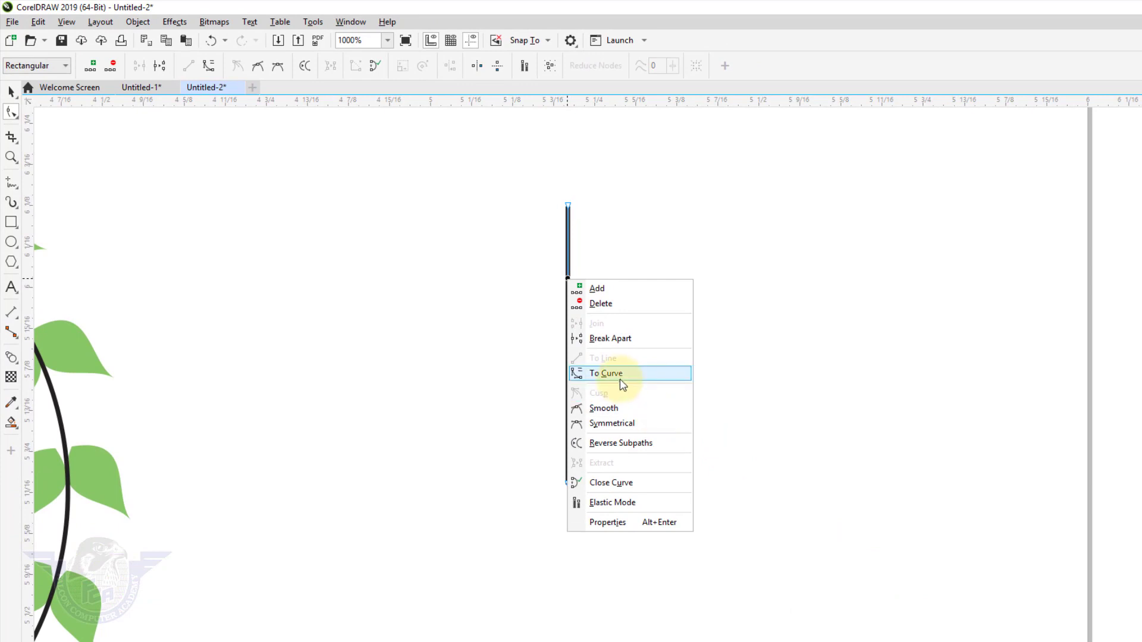
{"action": "left_click", "coordinate": [623, 375]}
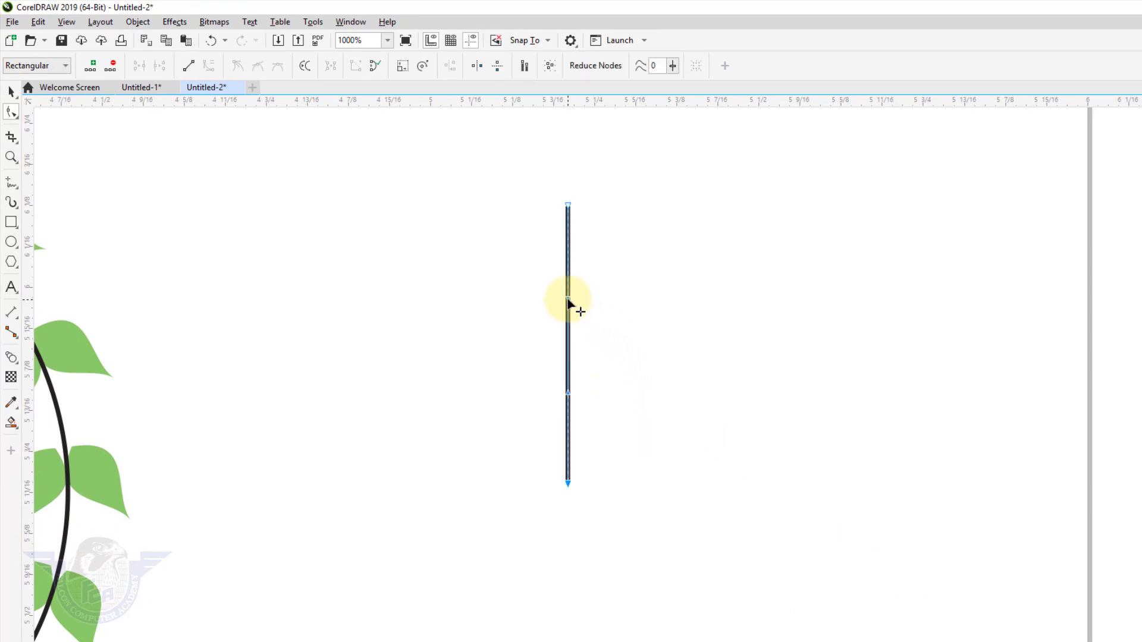
{"action": "left_click_drag", "start_coordinate": [576, 308], "coordinate": [742, 293]}
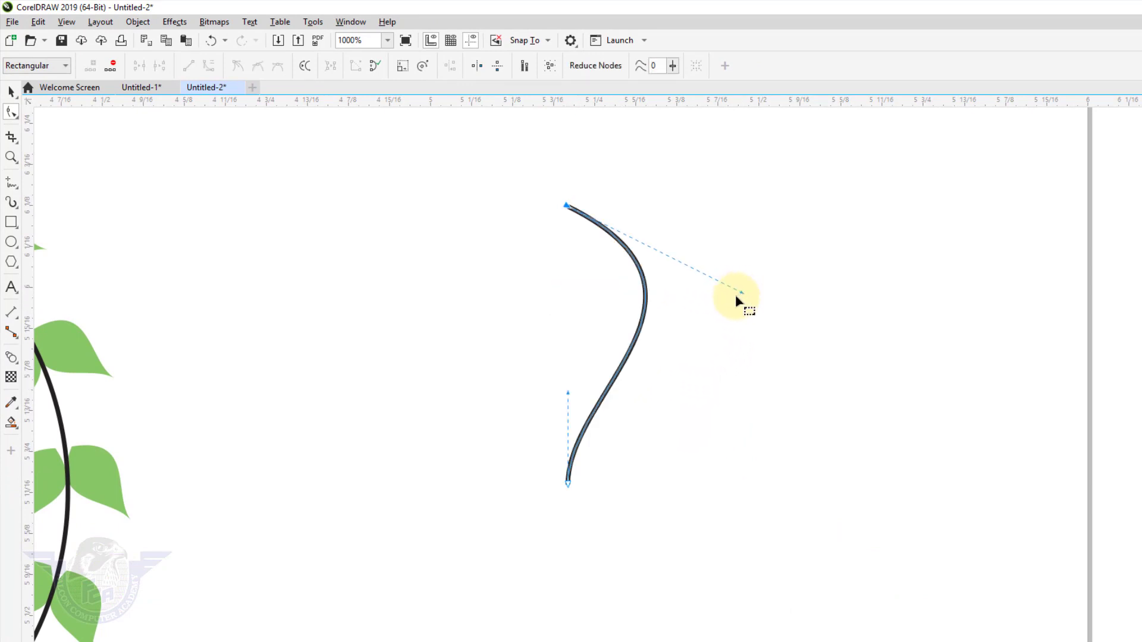
Create a horizontally mirrored copy of the half-leaf curve to complete the leaf outline
{"action": "left_click", "coordinate": [11, 91]}
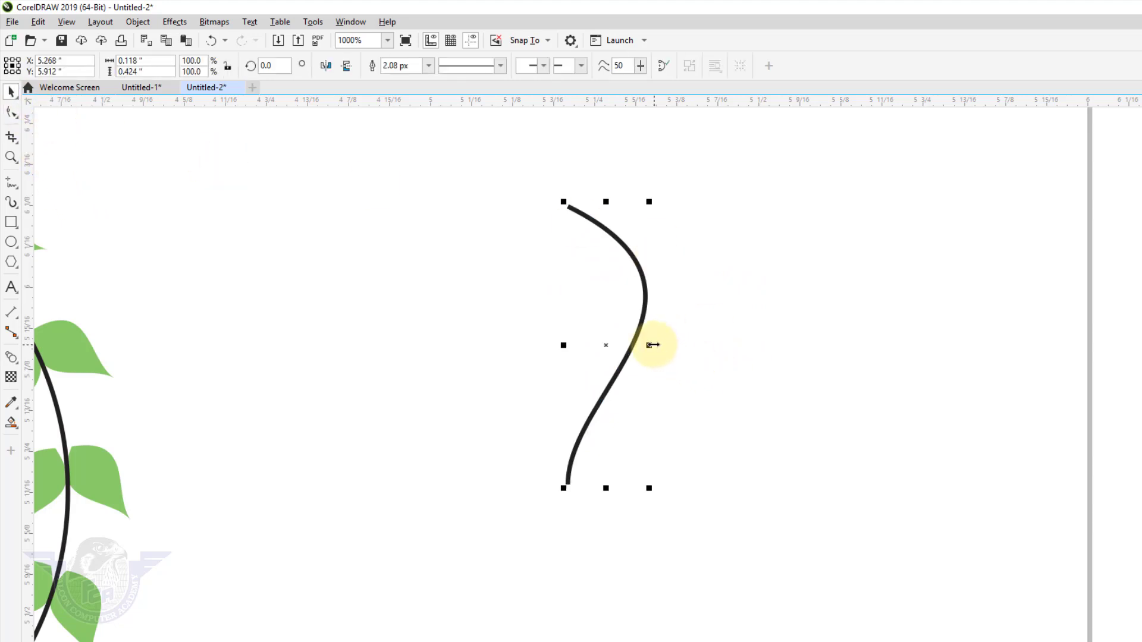
{"action": "left_click_drag", "start_coordinate": [650, 345], "coordinate": [523, 373]}
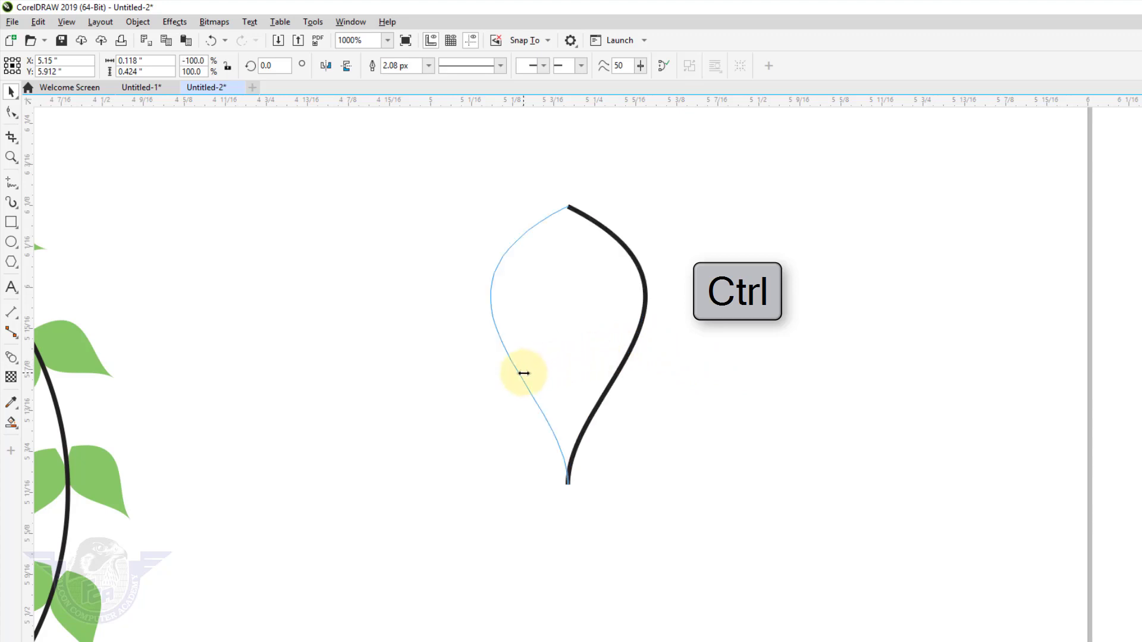
{"action": "left_click_drag", "start_coordinate": [523, 372], "coordinate": [525, 372]}
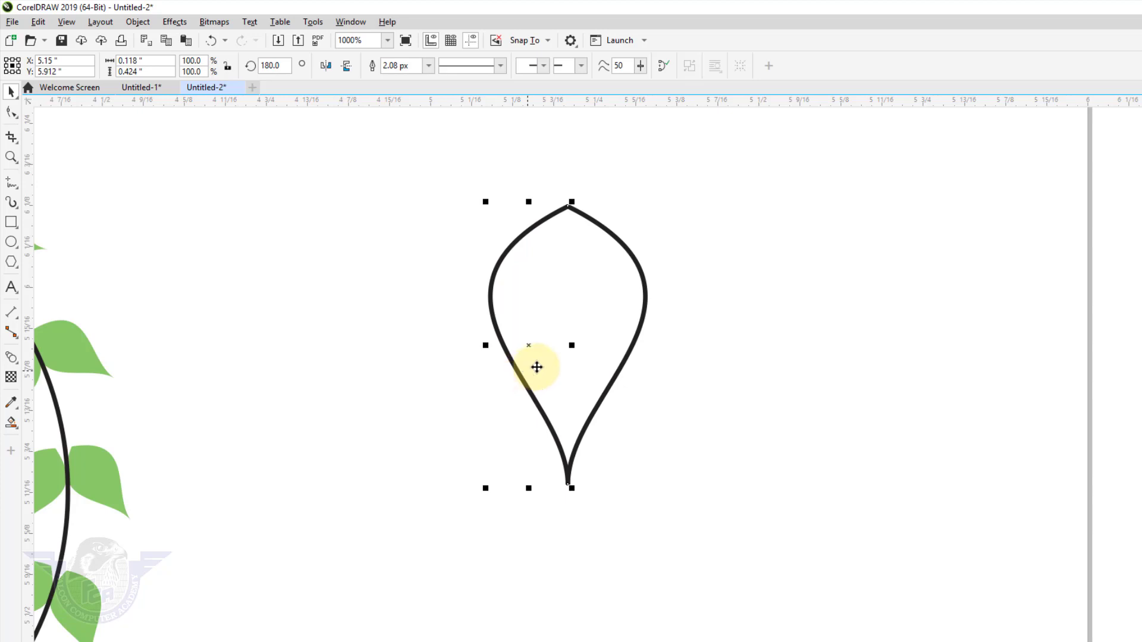
Fill the area enclosed by the two curves with green (C50 M0 Y78 K0) using Smart Fill
{"action": "left_click", "coordinate": [18, 433]}
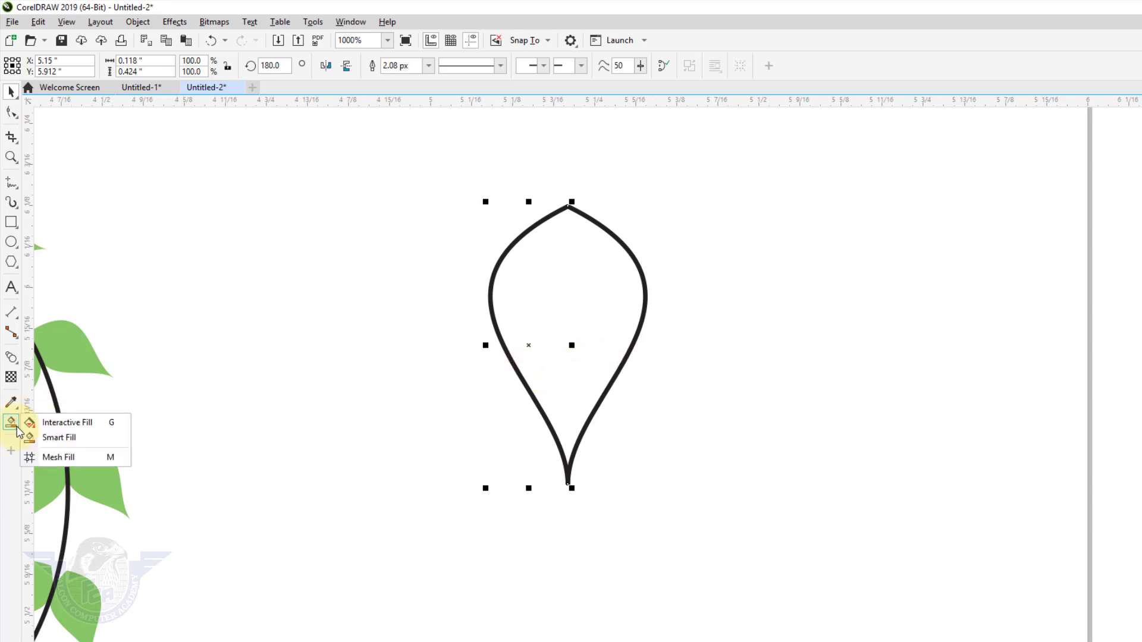
{"action": "left_click", "coordinate": [60, 439]}
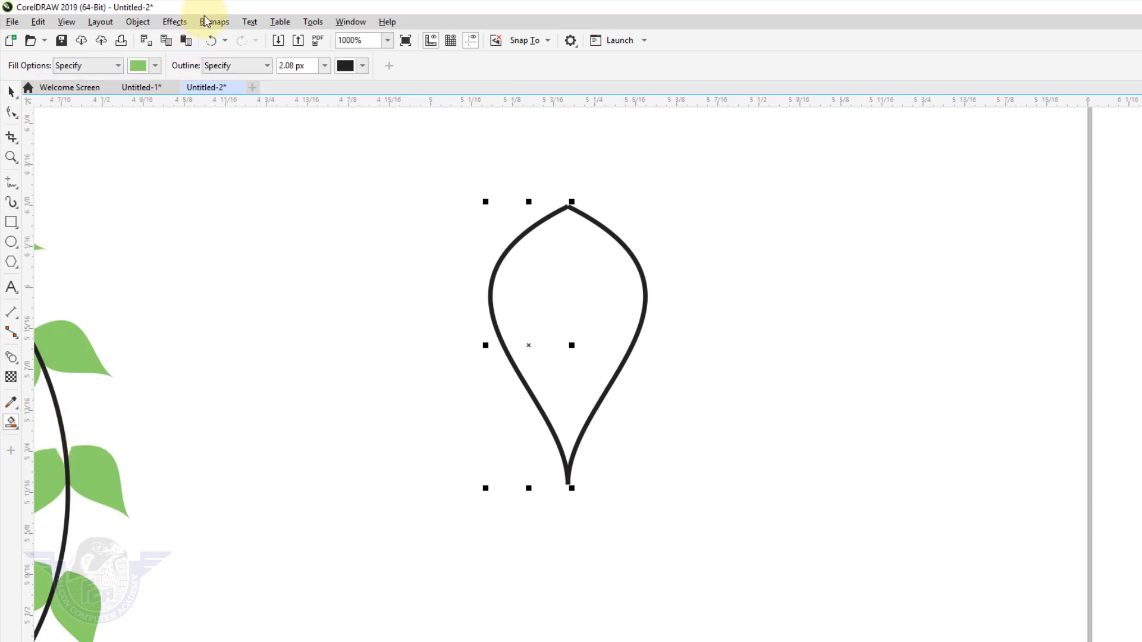
{"action": "left_click", "coordinate": [156, 66]}
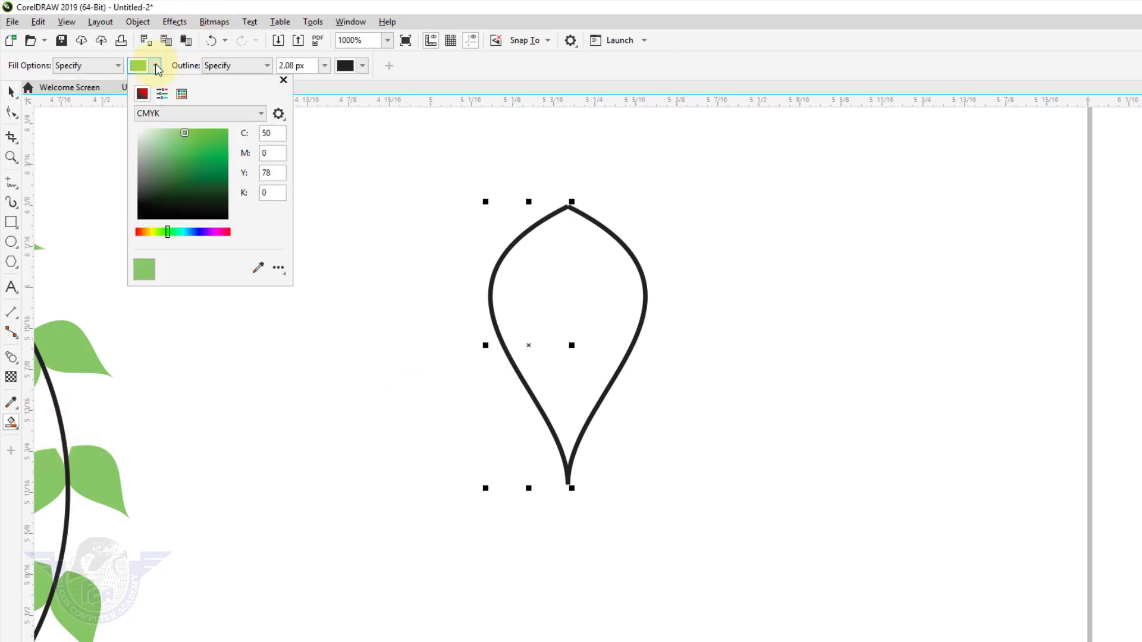
{"action": "left_click", "coordinate": [577, 314]}
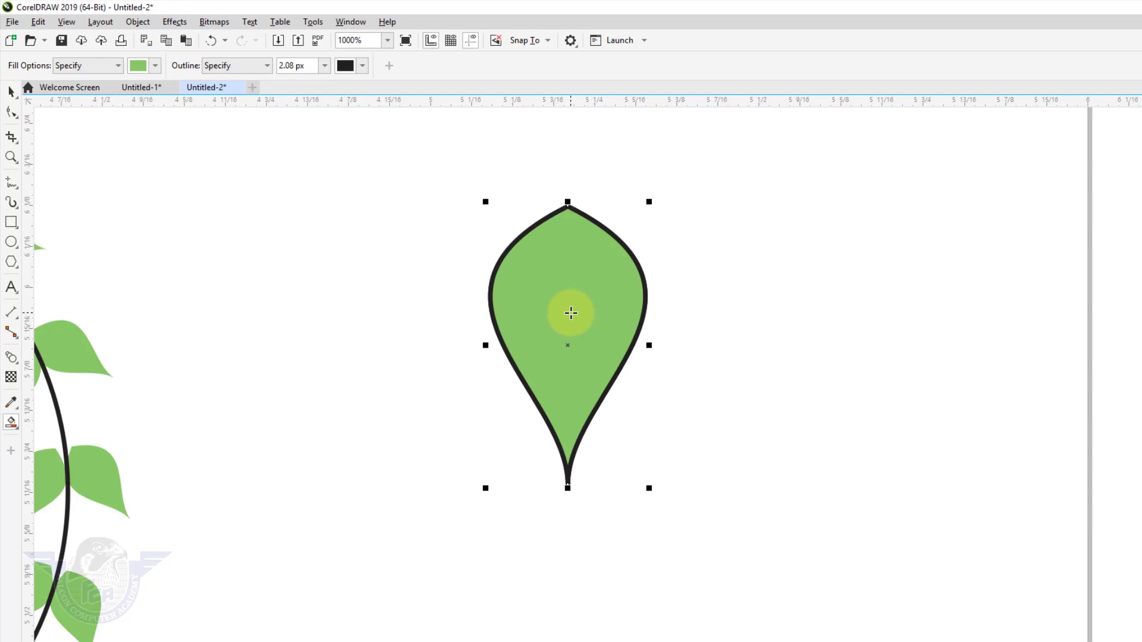
Move the filled leaf away from its construction curves and delete both original curves
{"action": "left_click", "coordinate": [12, 98]}
{"action": "left_click", "coordinate": [11, 92]}
{"action": "left_click_drag", "start_coordinate": [559, 282], "coordinate": [838, 298]}
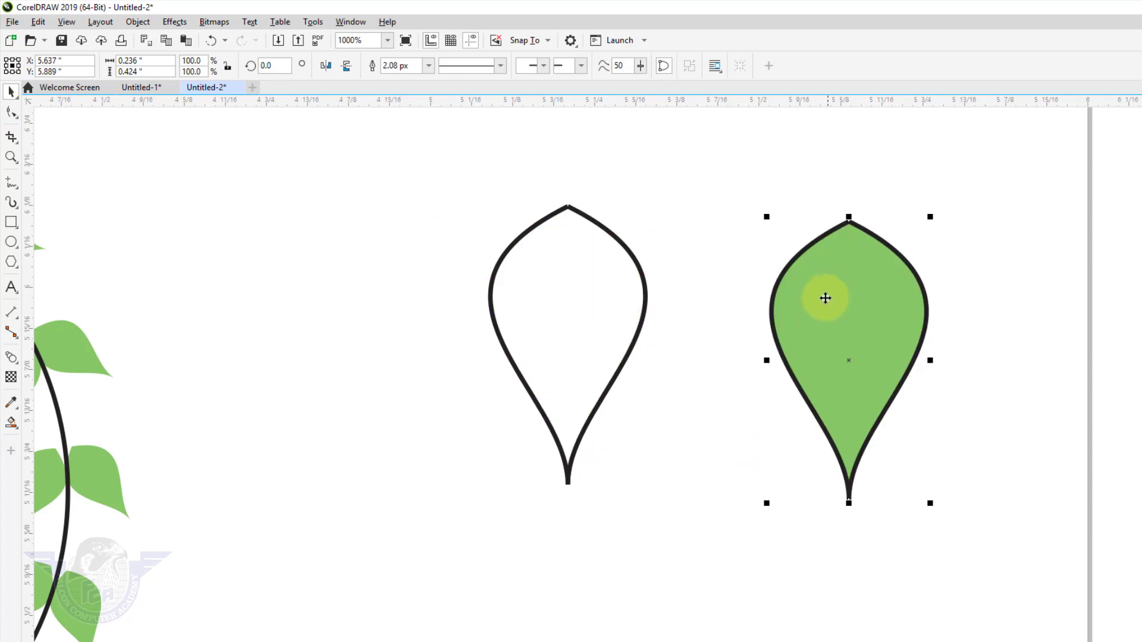
{"action": "left_click_drag", "start_coordinate": [417, 178], "coordinate": [688, 541]}
{"action": "key", "text": "Delete"}
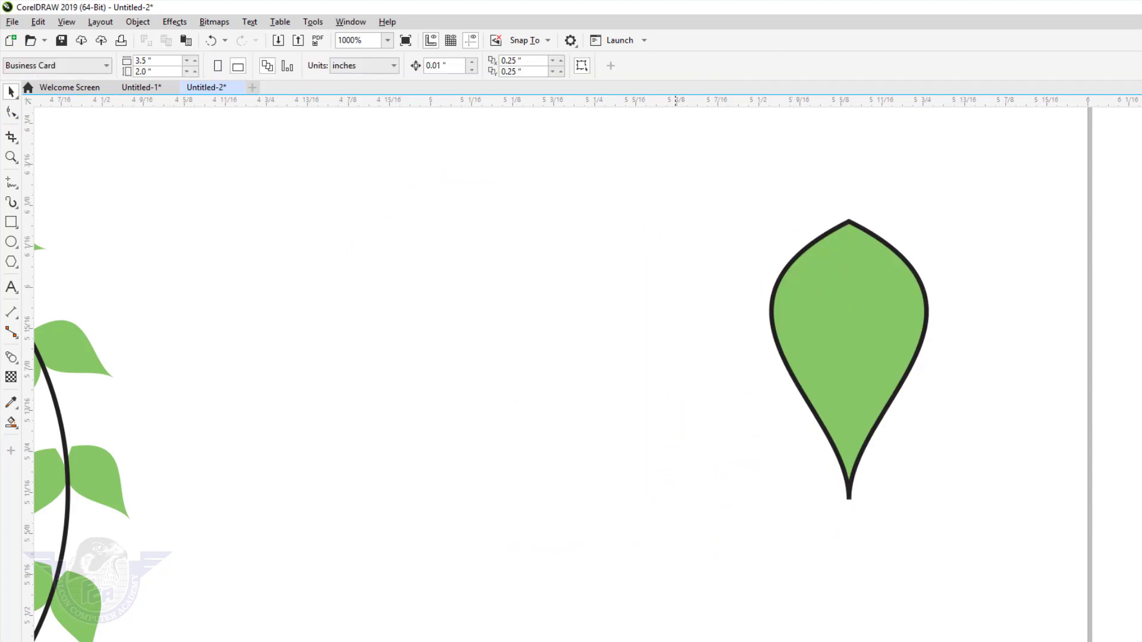
Remove the green leaf's outline and mirror the leaf vertically so its tip points upward
{"action": "left_click_drag", "start_coordinate": [832, 355], "coordinate": [485, 369]}
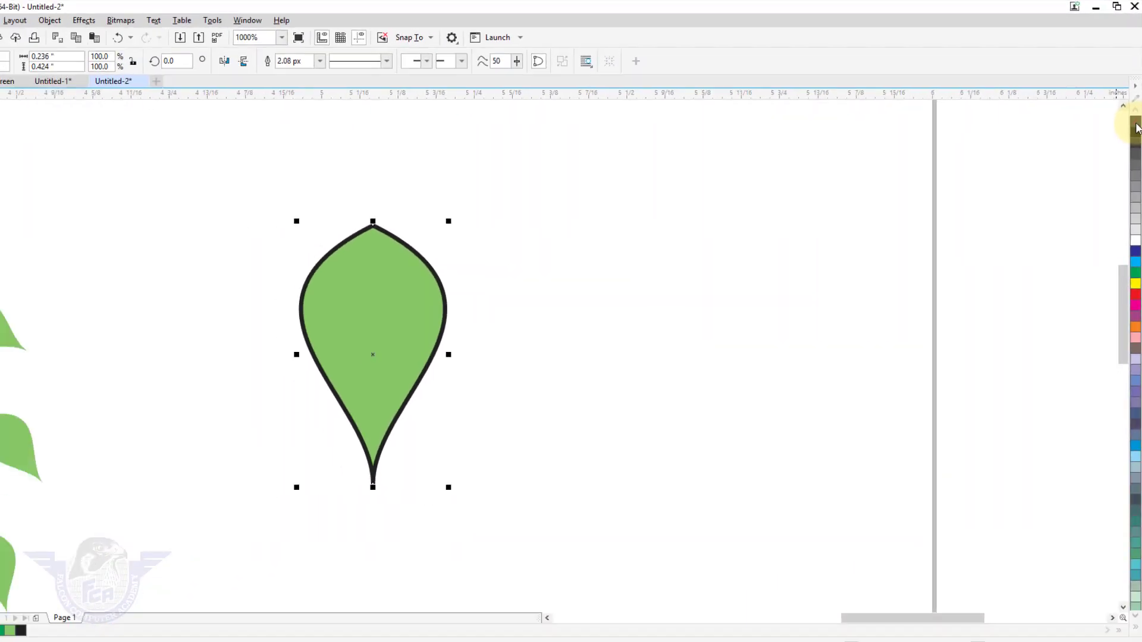
{"action": "right_click", "coordinate": [1136, 117]}
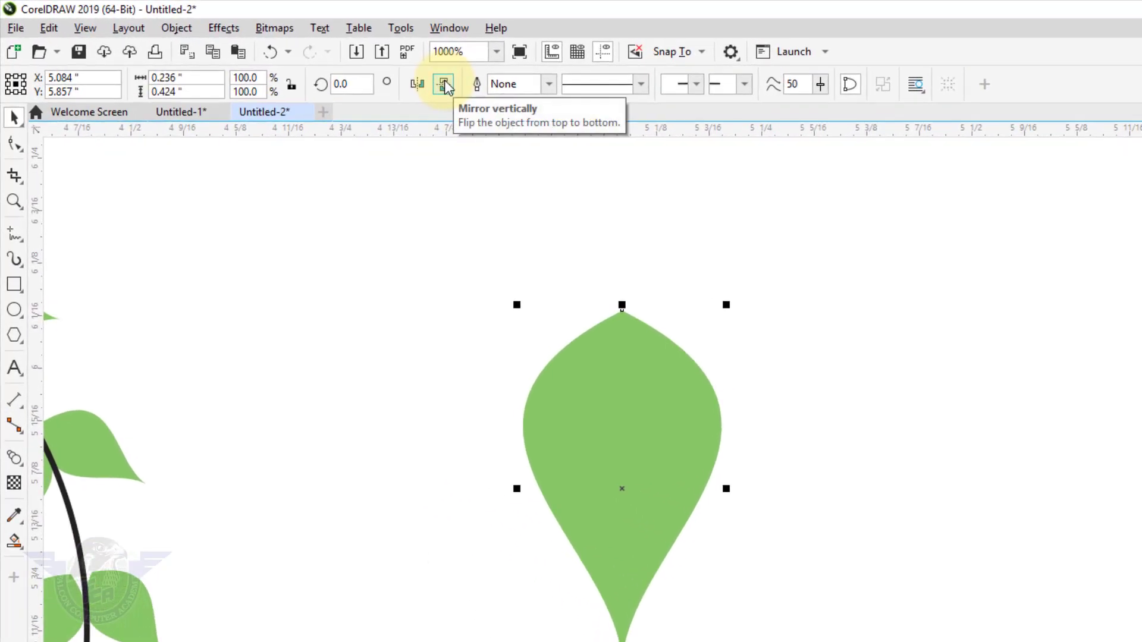
{"action": "left_click", "coordinate": [445, 86]}
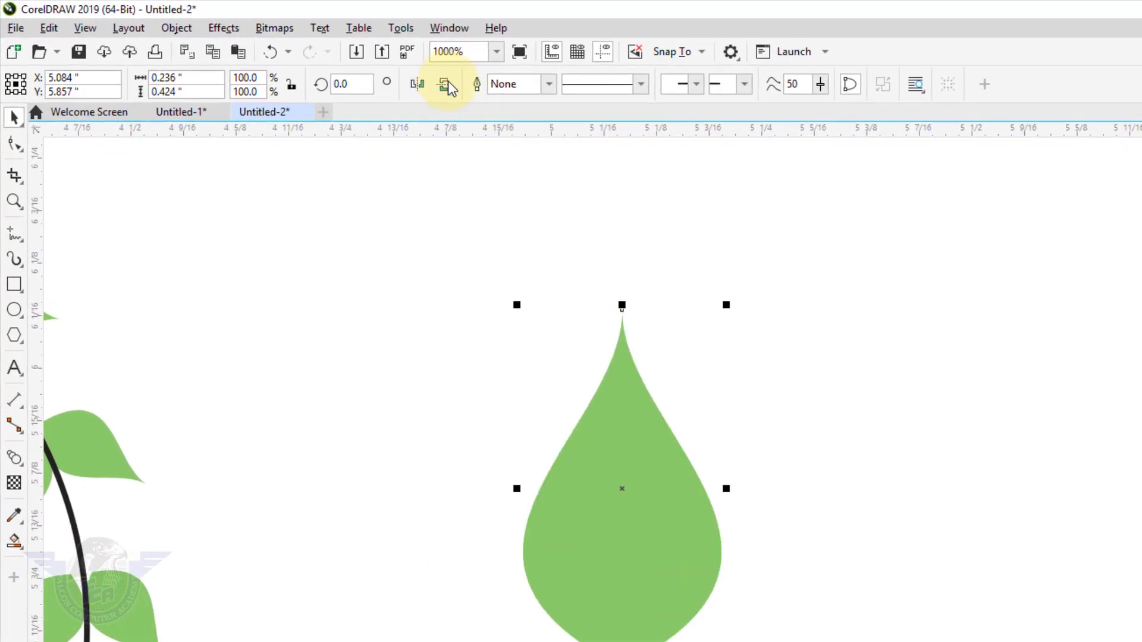
Scale the leaf down to about 53.6% and rotate it about 28 degrees counterclockwise around its base point
{"action": "left_click_drag", "start_coordinate": [684, 486], "coordinate": [1141, 387]}
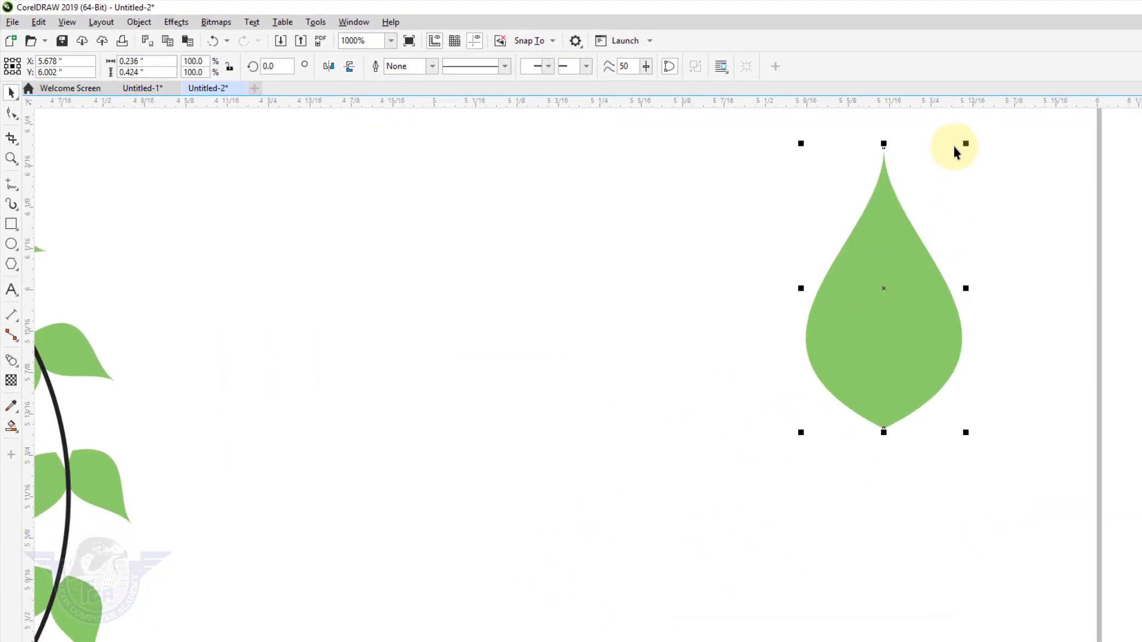
{"action": "left_click_drag", "start_coordinate": [965, 144], "coordinate": [895, 274]}
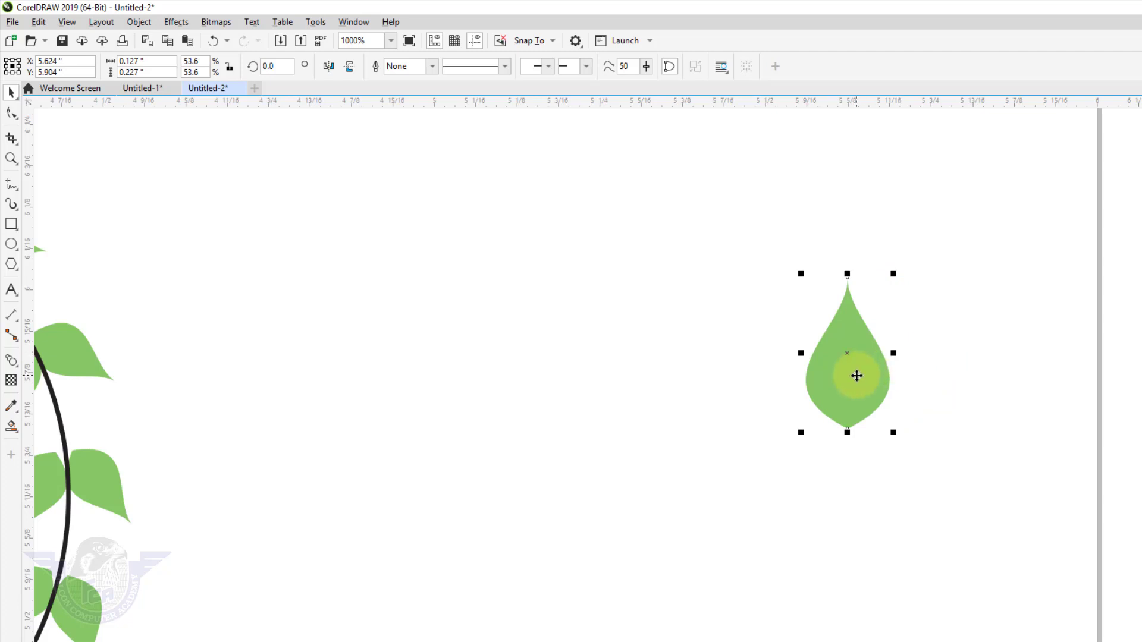
{"action": "left_click", "coordinate": [857, 376]}
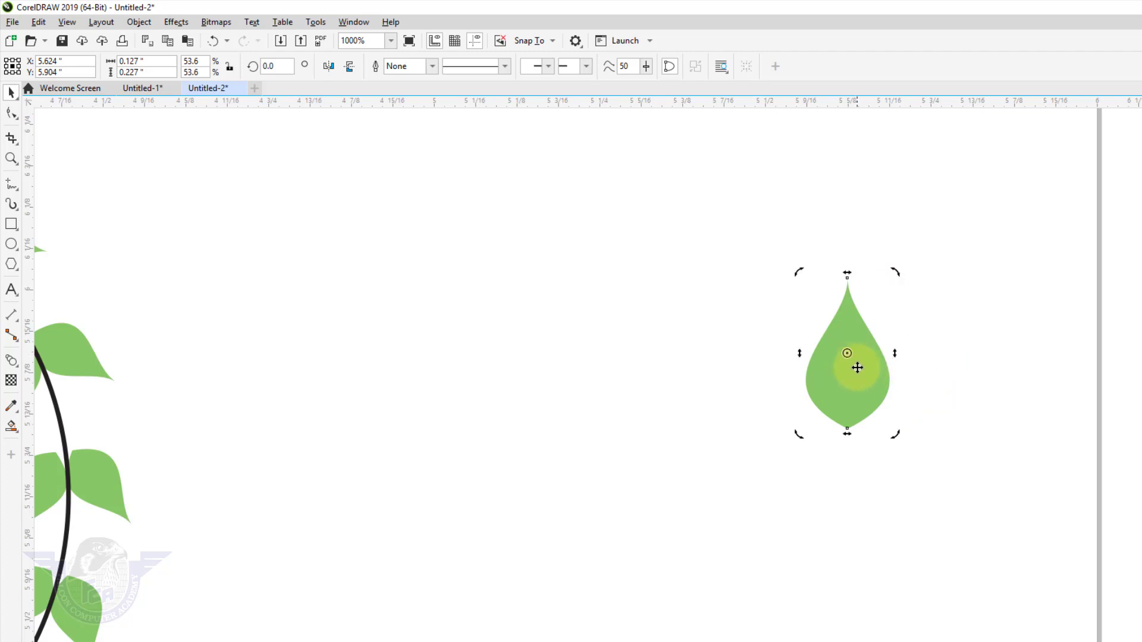
{"action": "left_click_drag", "start_coordinate": [849, 355], "coordinate": [848, 428]}
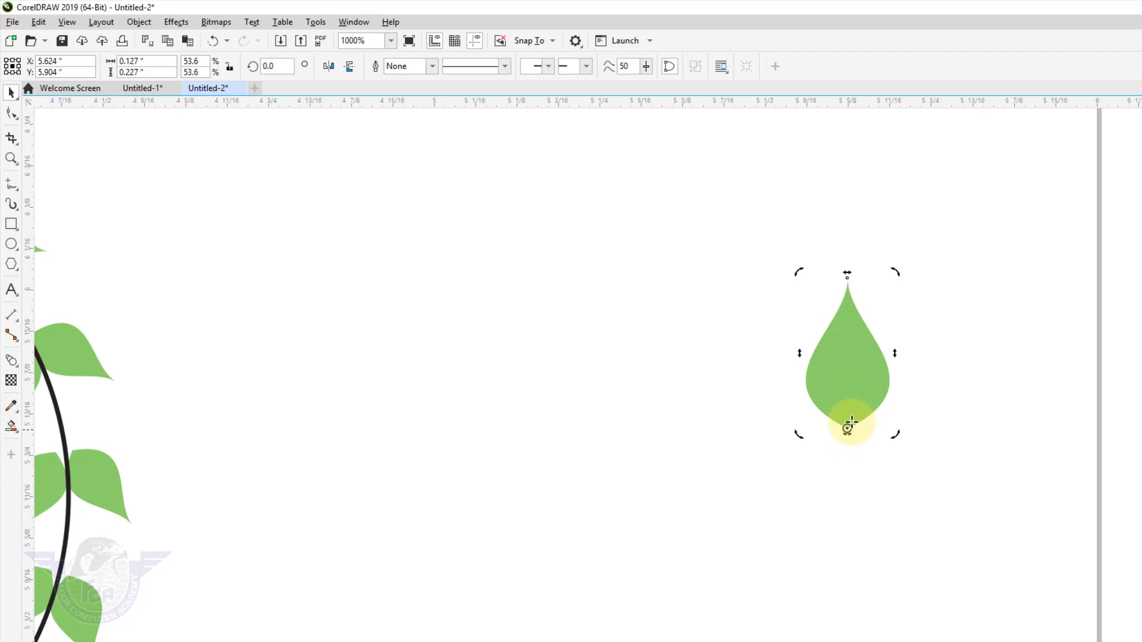
{"action": "left_click_drag", "start_coordinate": [897, 269], "coordinate": [821, 296]}
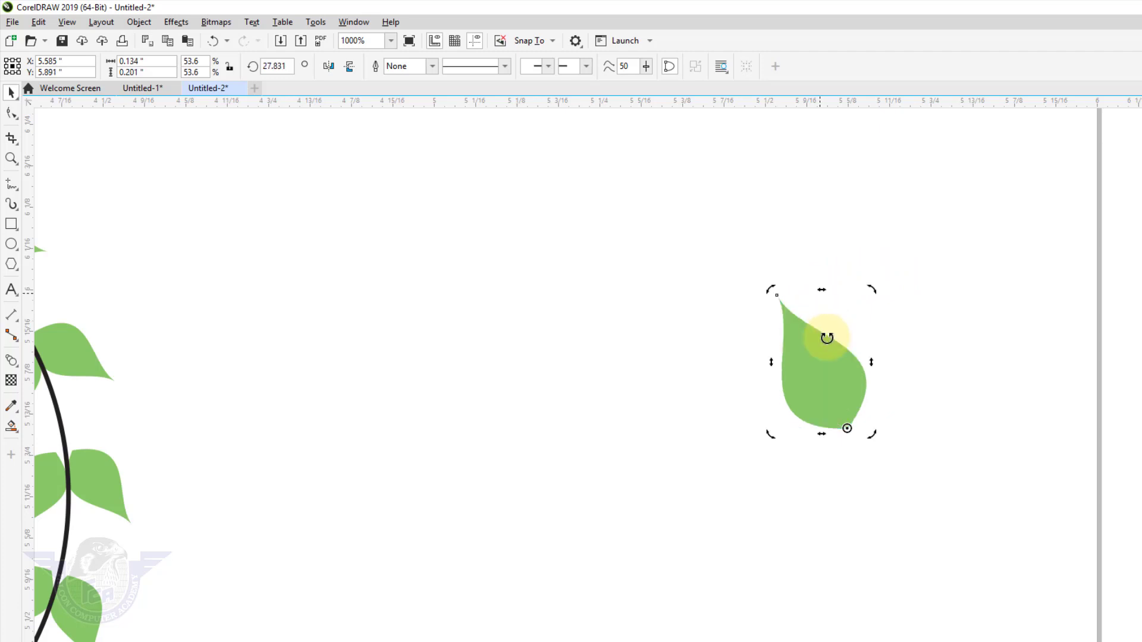
Create a horizontally mirrored copy of the tilted leaf beside it to form a leaf pair, then deselect
{"action": "left_click", "coordinate": [808, 378]}
{"action": "left_click_drag", "start_coordinate": [772, 362], "coordinate": [943, 373]}
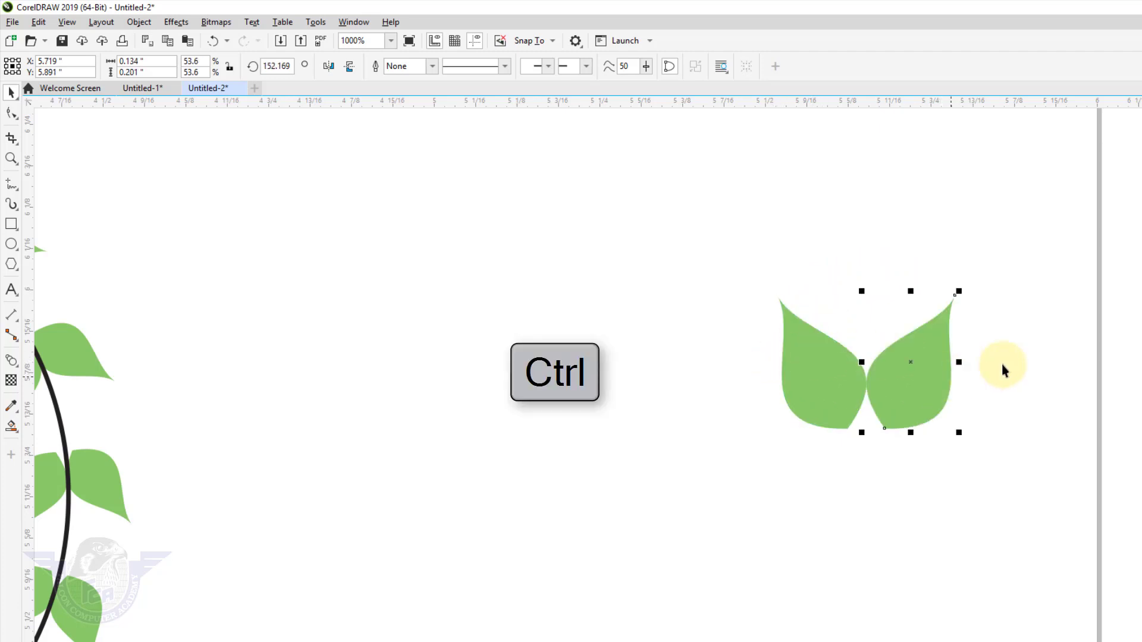
{"action": "left_click", "coordinate": [1035, 336]}
{"action": "scroll", "coordinate": [1030, 333], "scroll_direction": "down", "scroll_amount": 2}
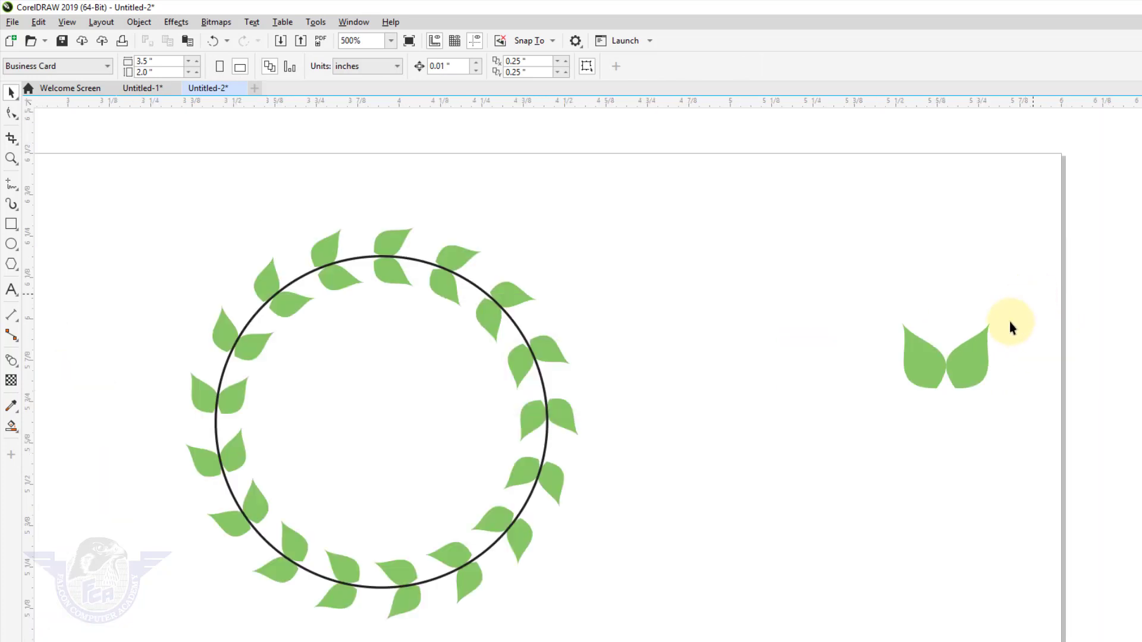
Select both leaves of the new pair and group them into one object
{"action": "left_click_drag", "start_coordinate": [931, 600], "coordinate": [848, 511]}
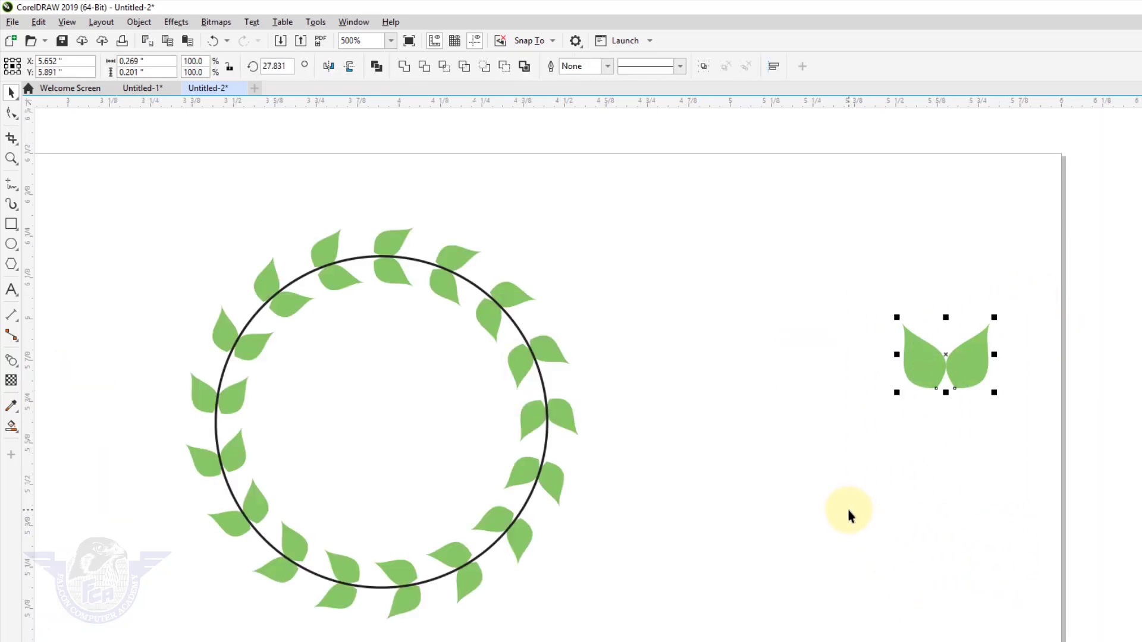
{"action": "key", "text": "ctrl+g"}
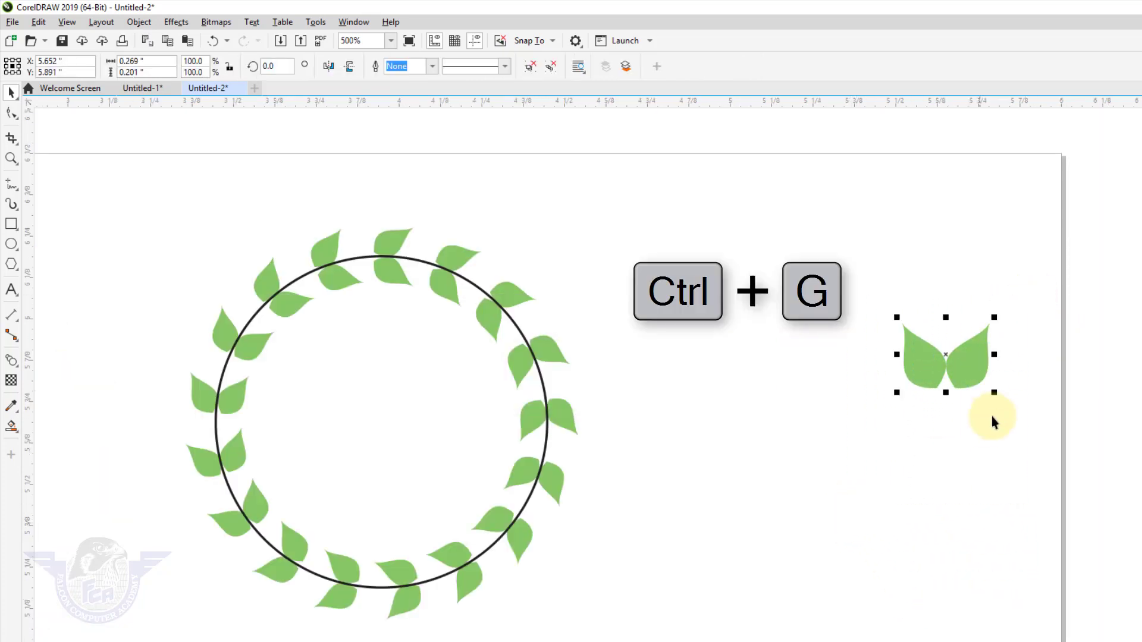
{"action": "key", "text": "ctrl+z"}
{"action": "right_click", "coordinate": [967, 379]}
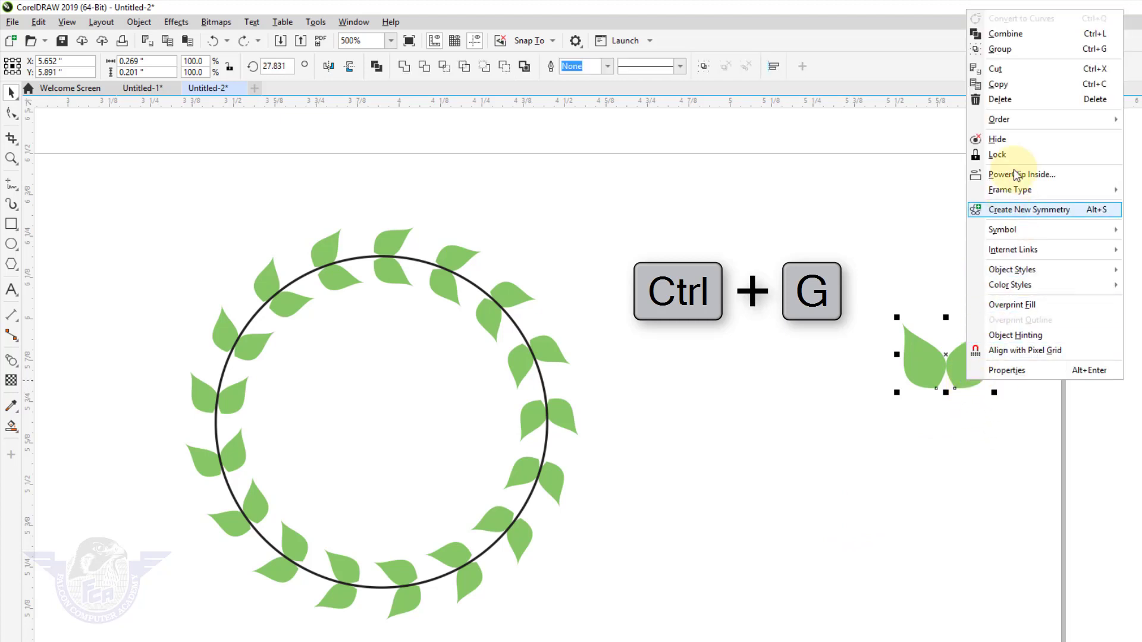
{"action": "left_click", "coordinate": [1017, 50]}
Move the leaf pair up near the page's upper edge, scale it to 50%, and place a copy directly below it
{"action": "left_click_drag", "start_coordinate": [951, 355], "coordinate": [946, 211]}
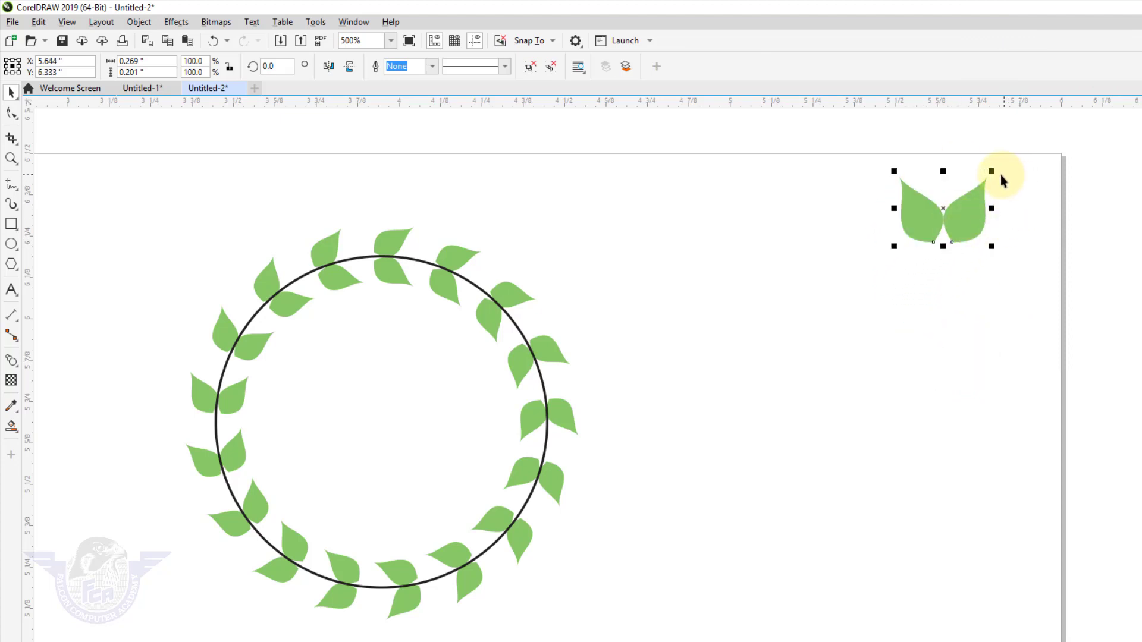
{"action": "left_click_drag", "start_coordinate": [992, 171], "coordinate": [964, 519]}
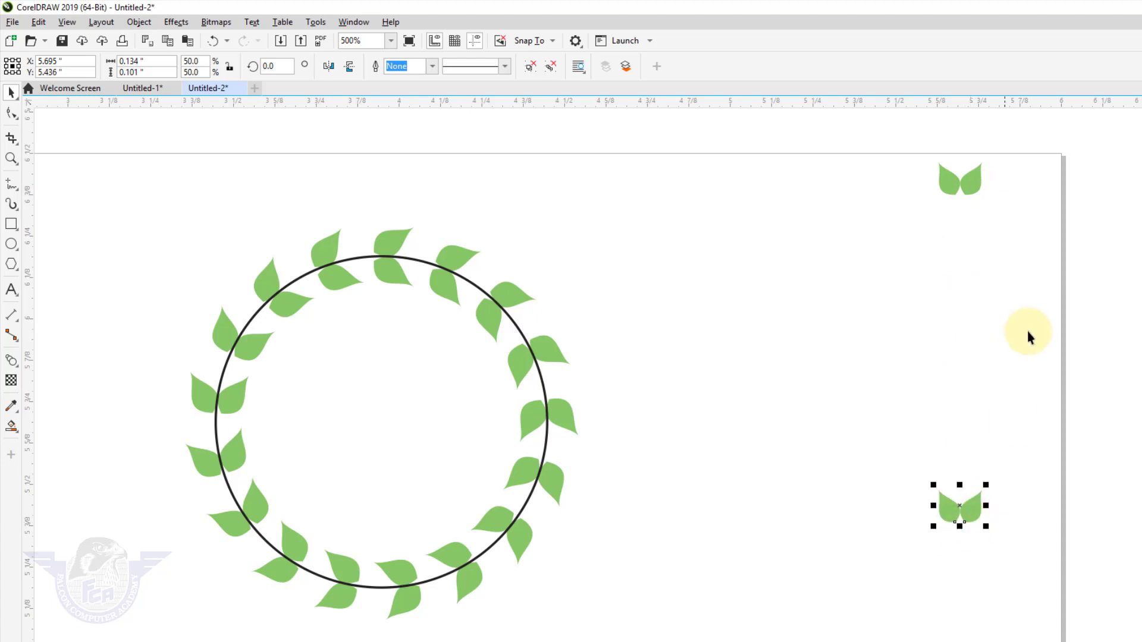
Blend the upper leaf pair into the lower one with 20 steps to form a vertical column
{"action": "left_click", "coordinate": [972, 177], "text": "shift"}
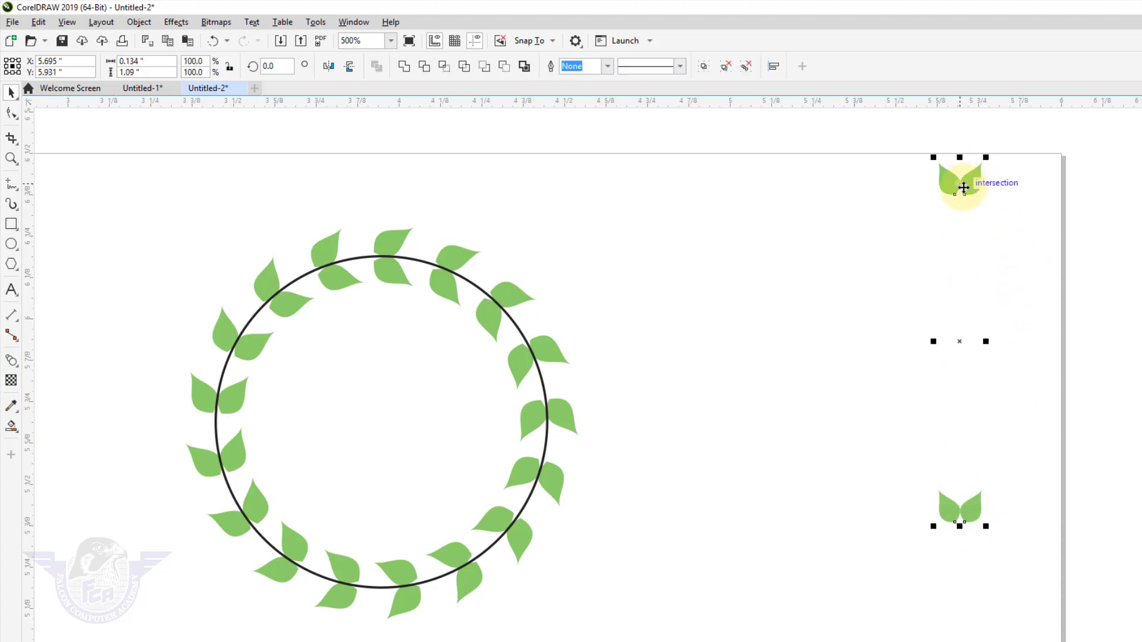
{"action": "left_click", "coordinate": [16, 363]}
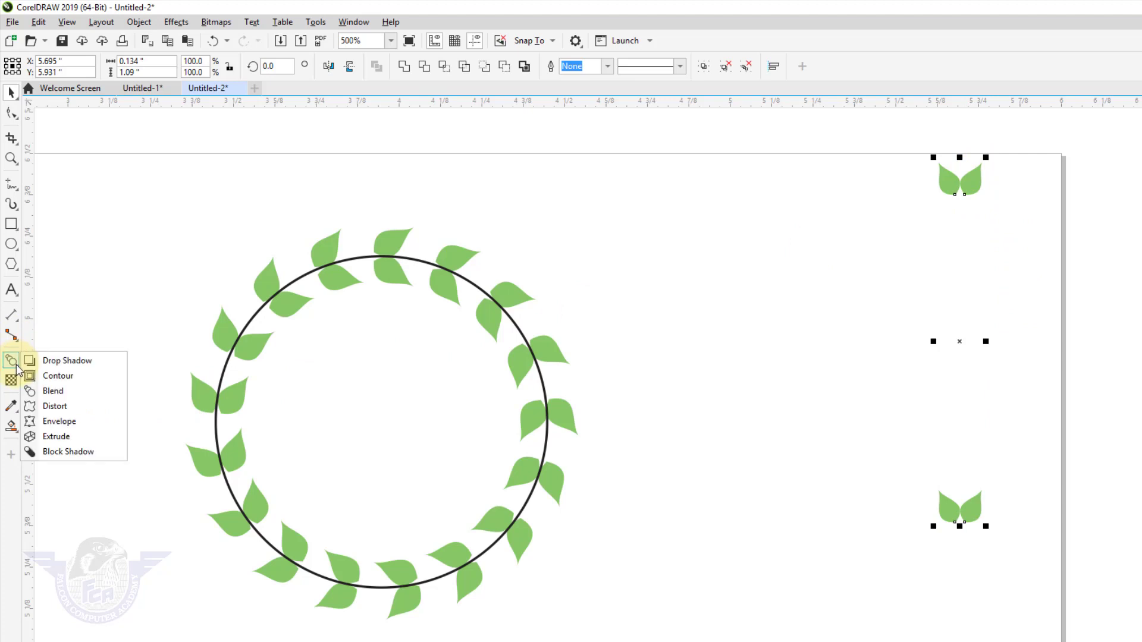
{"action": "left_click", "coordinate": [53, 391]}
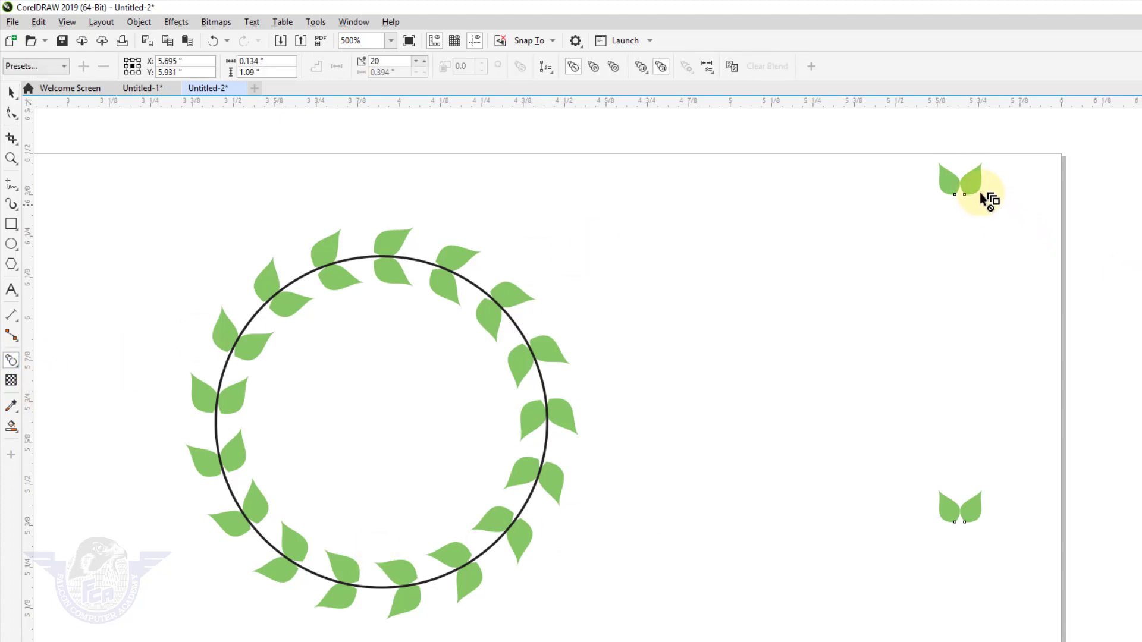
{"action": "left_click_drag", "start_coordinate": [960, 178], "coordinate": [975, 516]}
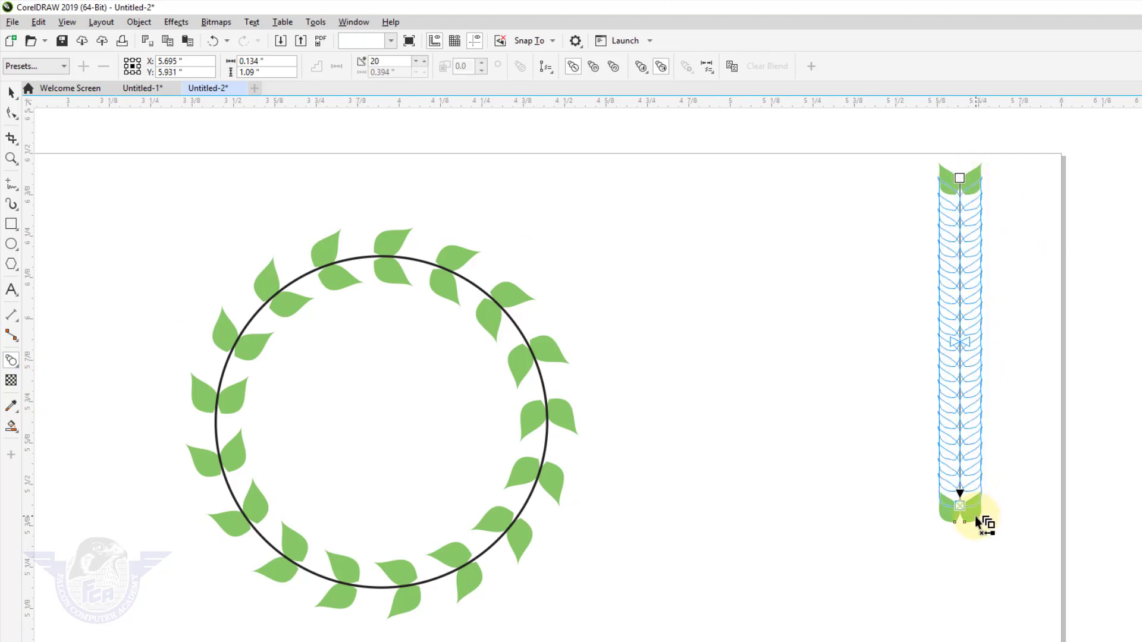
{"action": "left_click", "coordinate": [12, 94]}
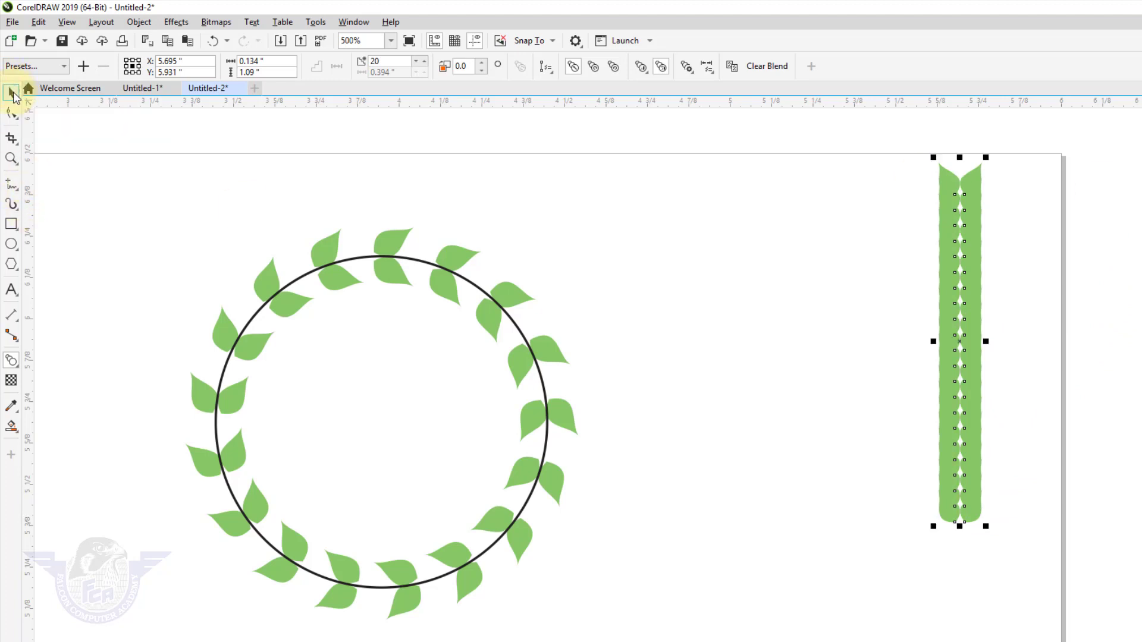
Draw a vertical line about 0.785 inches long between the wreath and the leaf column, and shift it slightly toward the column
{"action": "left_click", "coordinate": [11, 186]}
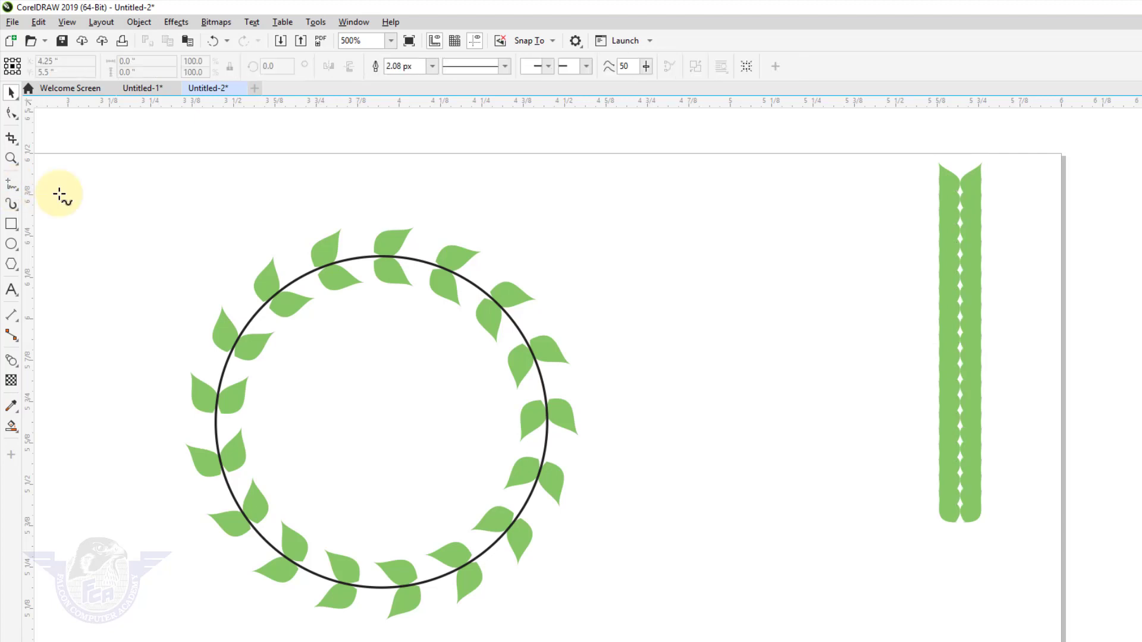
{"action": "left_click", "coordinate": [682, 255]}
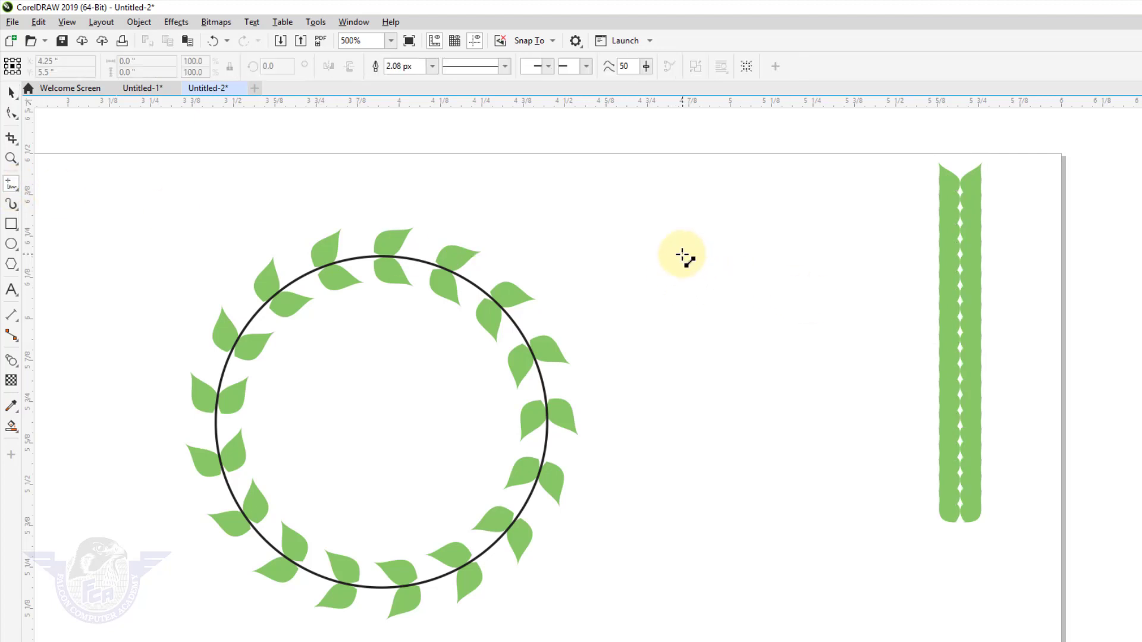
{"action": "left_click", "coordinate": [682, 514]}
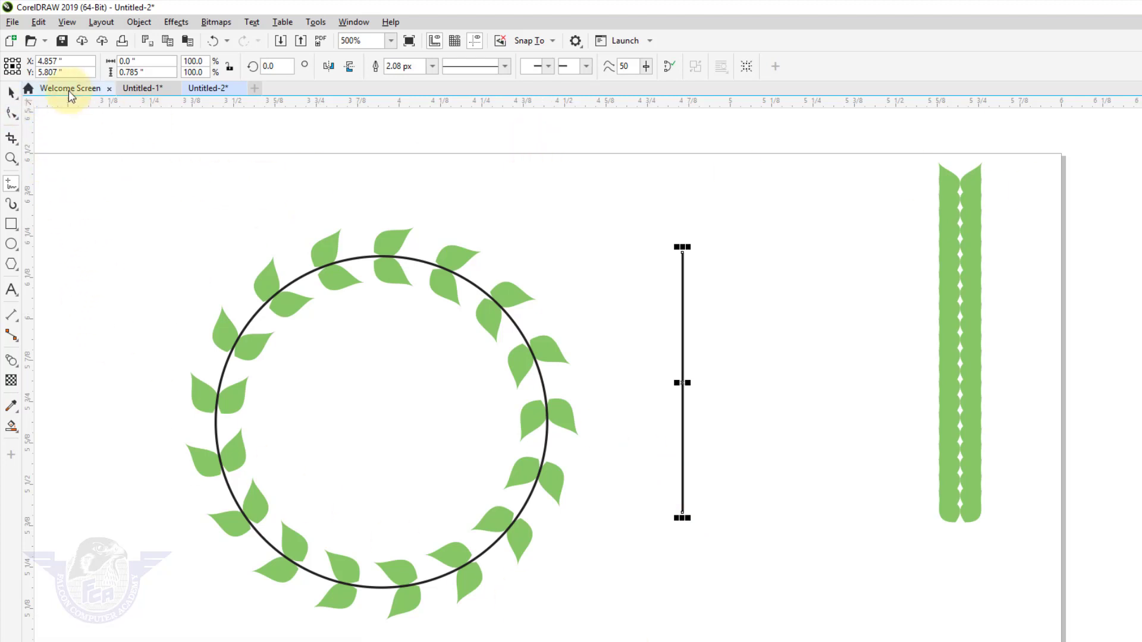
{"action": "left_click", "coordinate": [8, 92]}
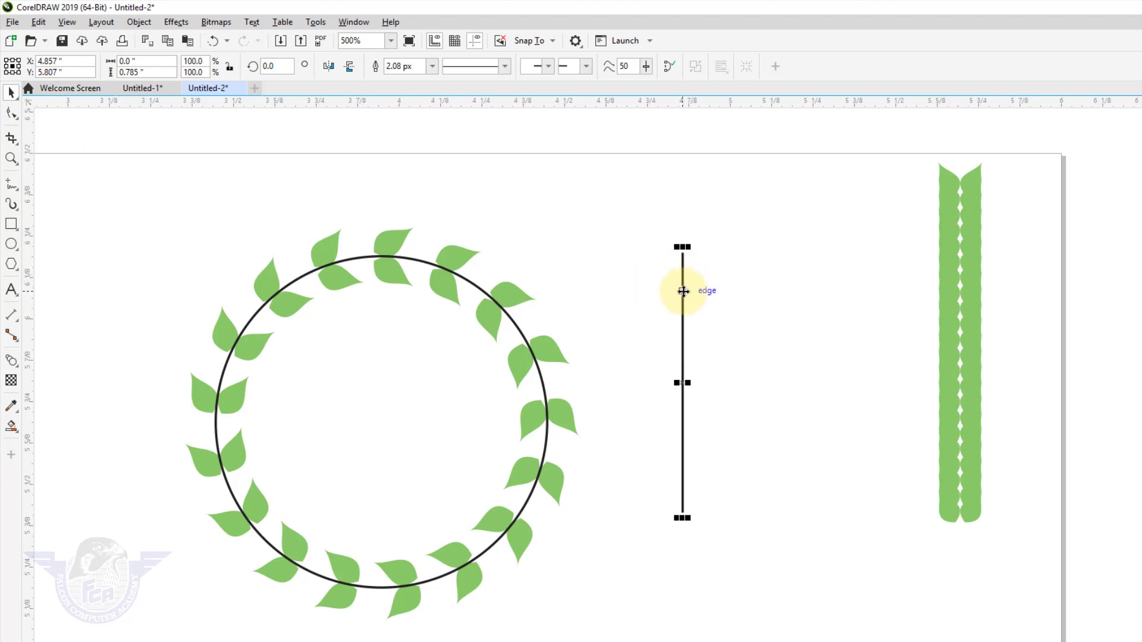
{"action": "left_click_drag", "start_coordinate": [683, 291], "coordinate": [742, 276]}
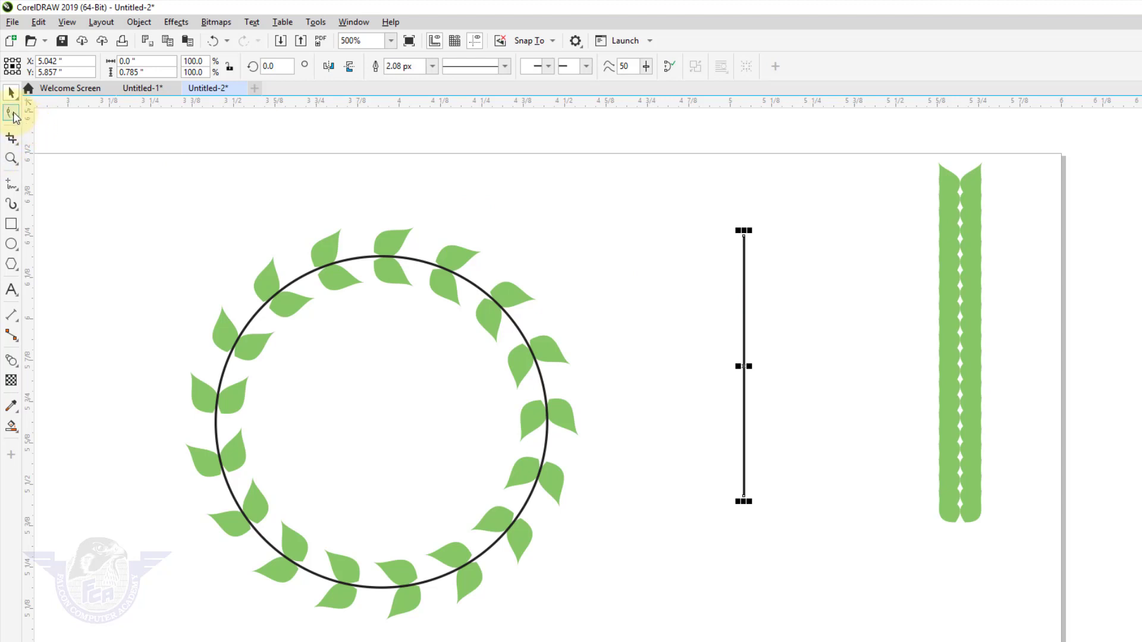
Convert the vertical line to a curve and bend its upper part outward toward the leaf column
{"action": "left_click", "coordinate": [12, 113]}
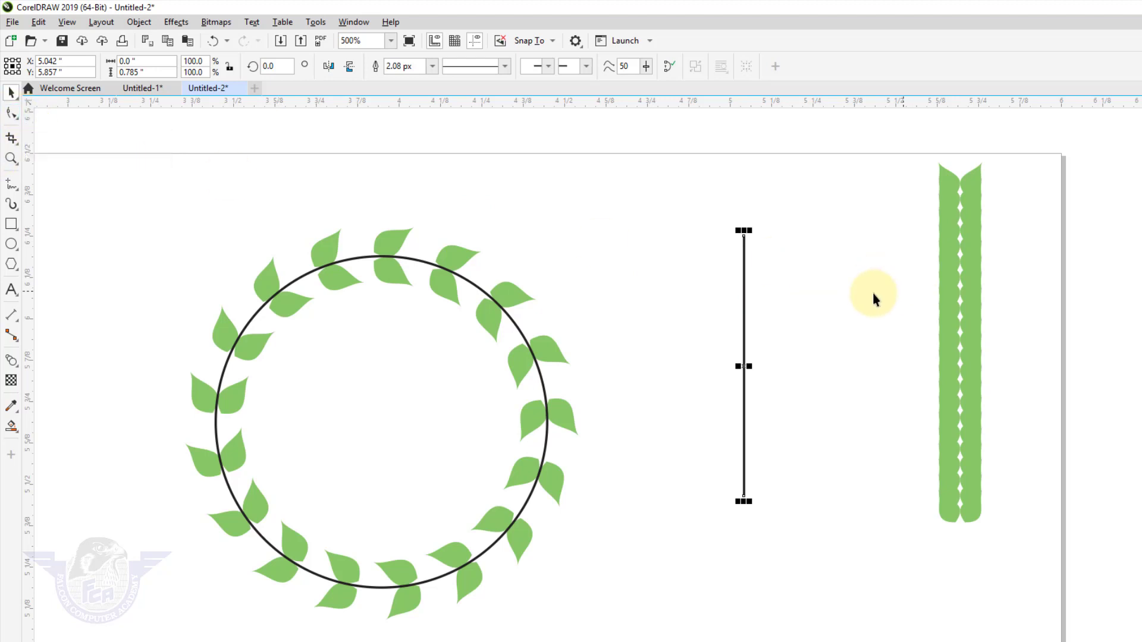
{"action": "left_click", "coordinate": [743, 291]}
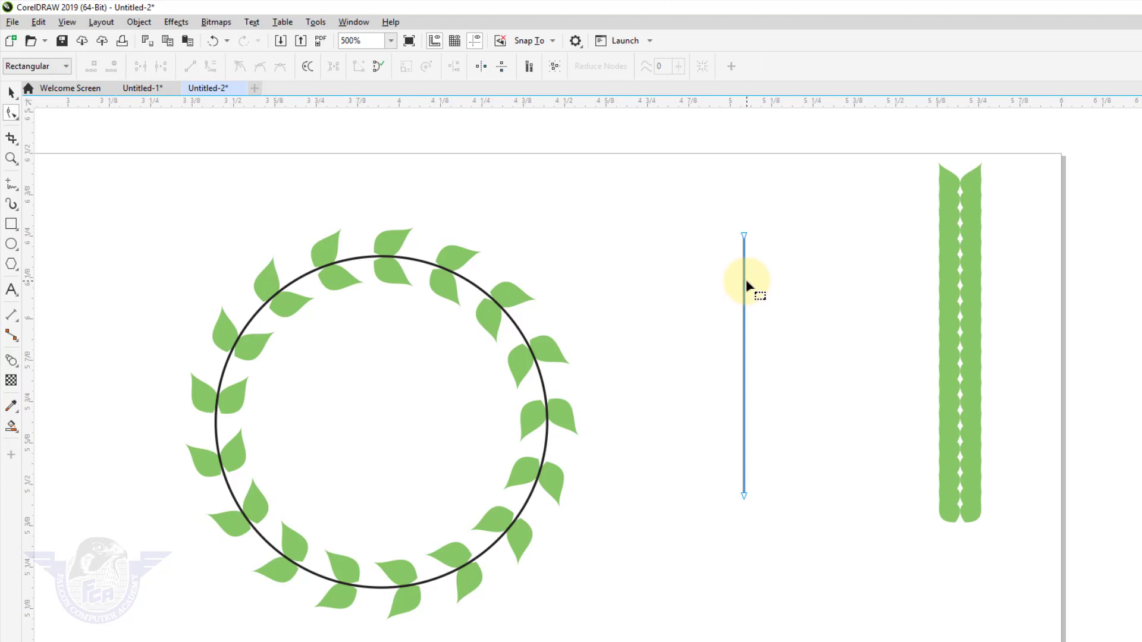
{"action": "right_click", "coordinate": [744, 284]}
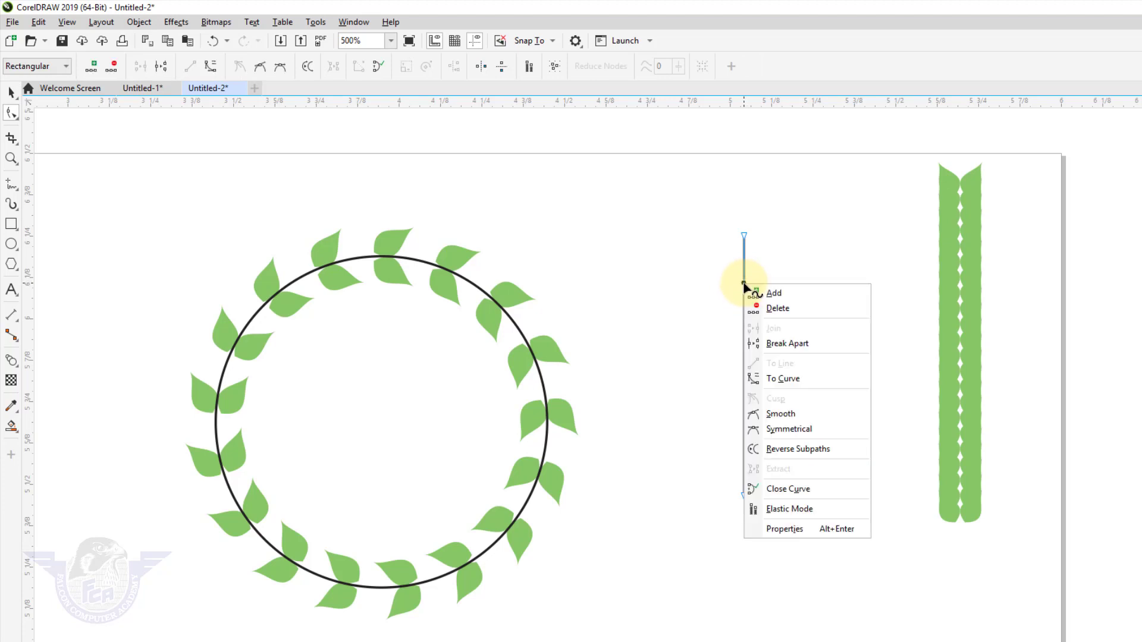
{"action": "left_click", "coordinate": [772, 378]}
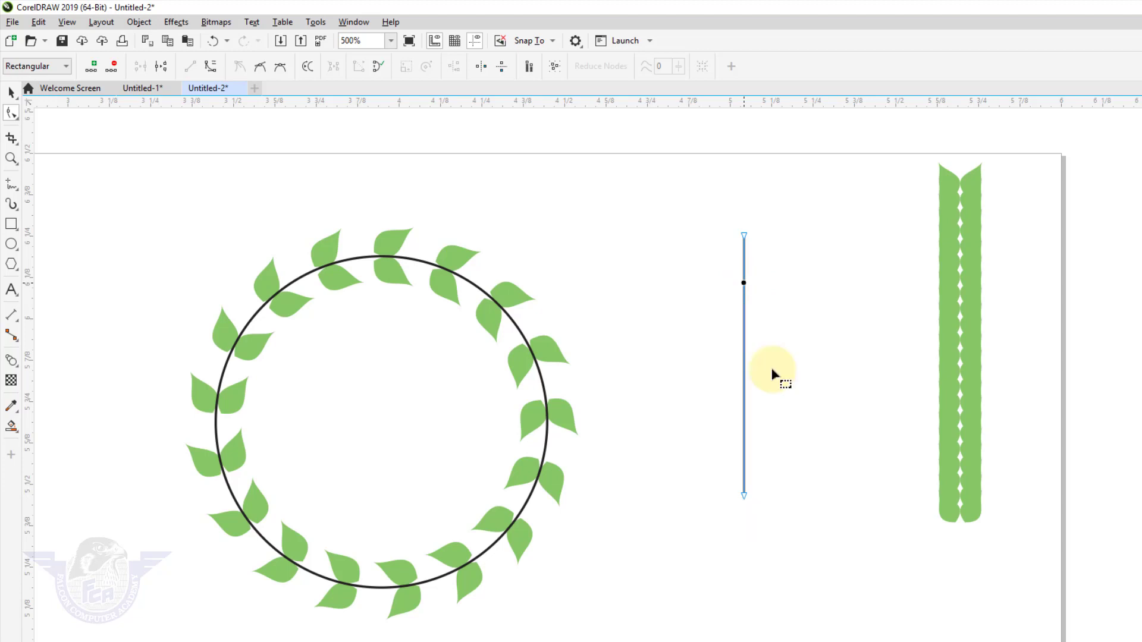
{"action": "left_click_drag", "start_coordinate": [745, 324], "coordinate": [892, 293]}
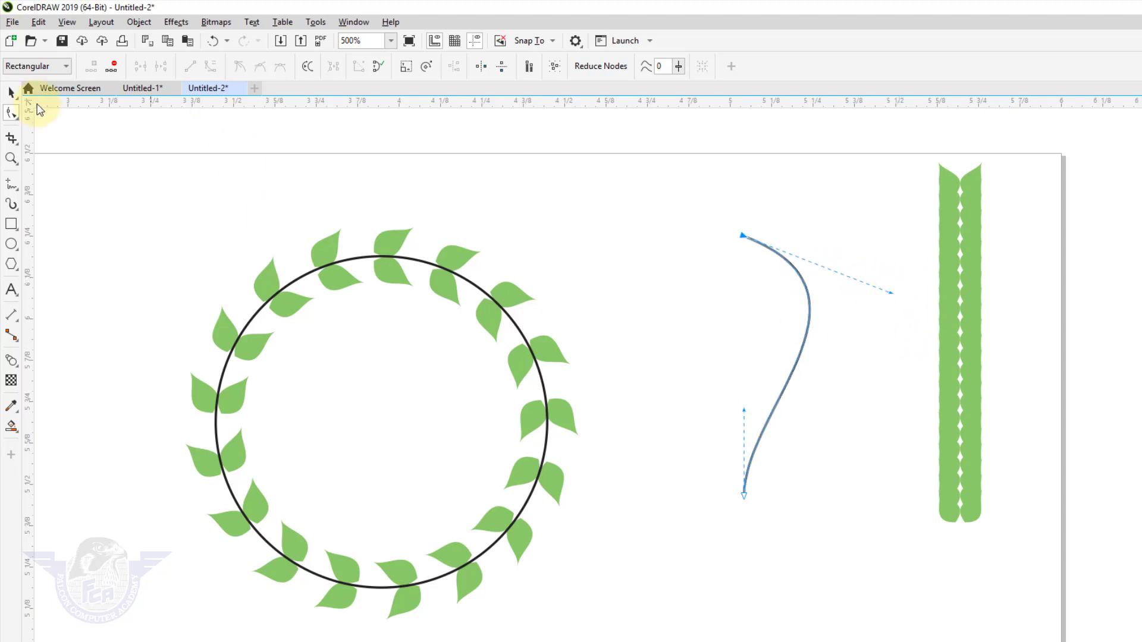
Create a horizontally mirrored copy of the curve on its wreath side and delete the original curve
{"action": "left_click", "coordinate": [11, 93]}
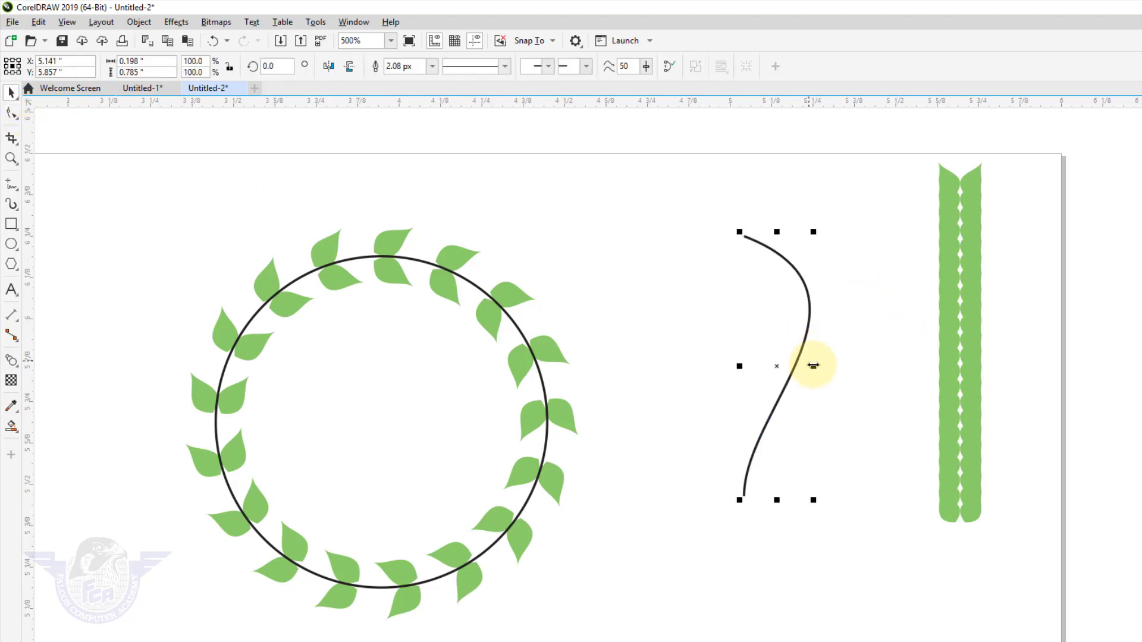
{"action": "left_click_drag", "start_coordinate": [815, 365], "coordinate": [648, 357]}
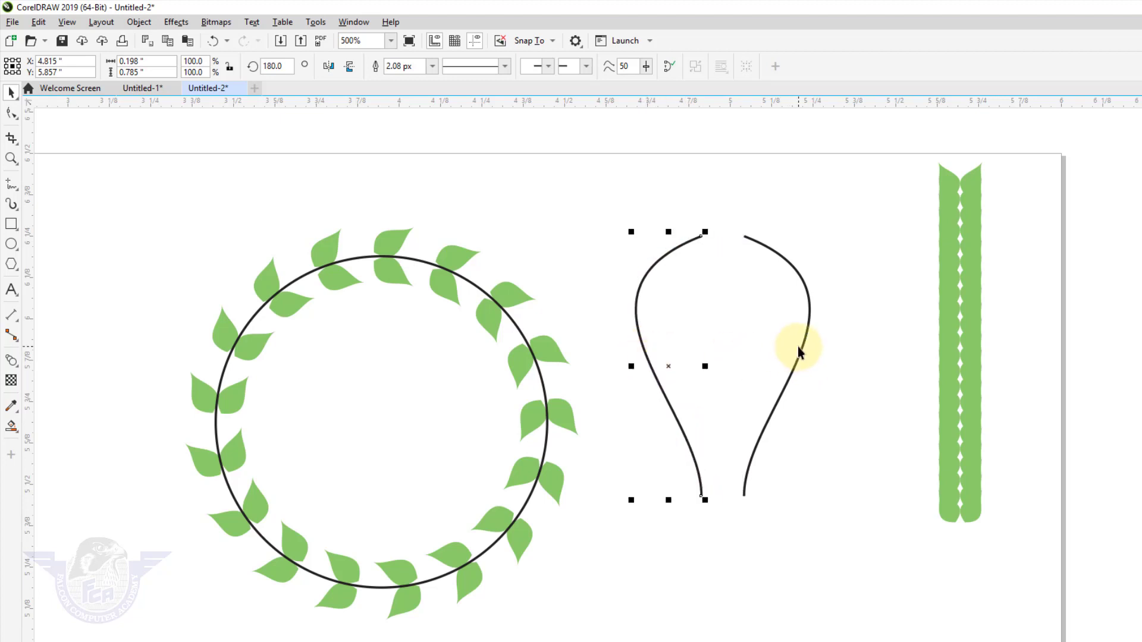
{"action": "left_click", "coordinate": [810, 308]}
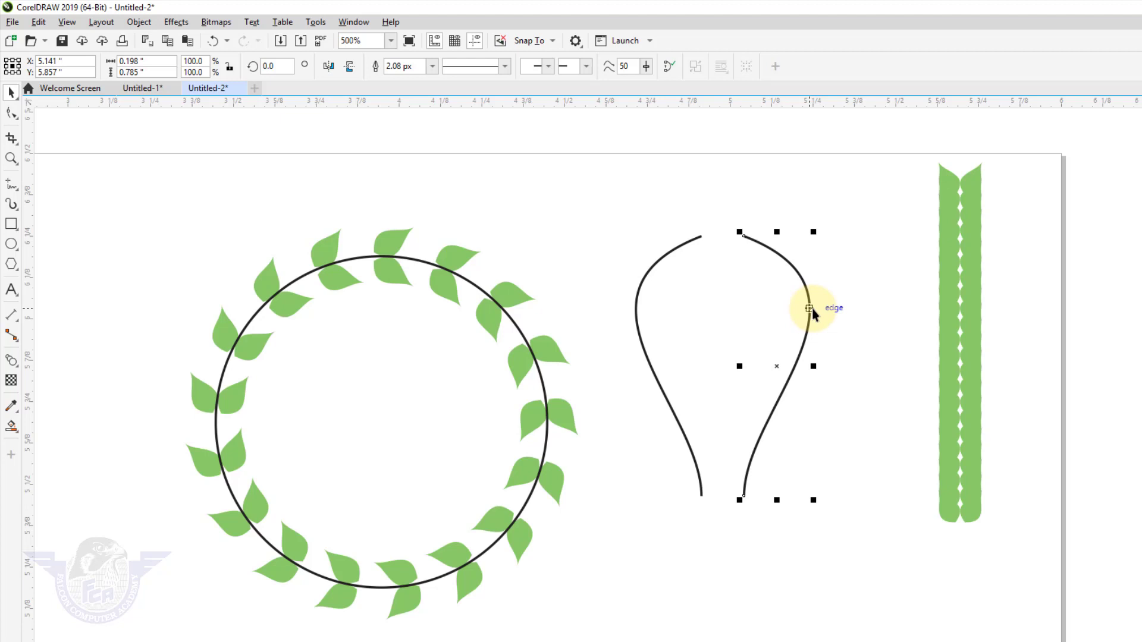
{"action": "key", "text": "Delete"}
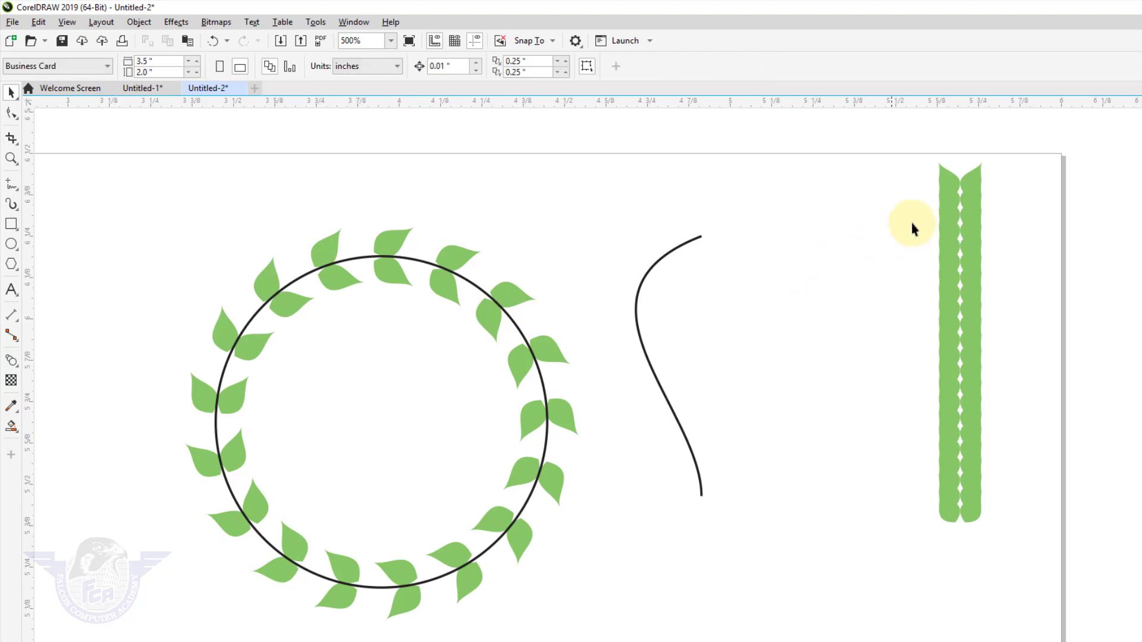
Attach the leaf column blend to the mirrored curve as its new path
{"action": "left_click", "coordinate": [950, 203]}
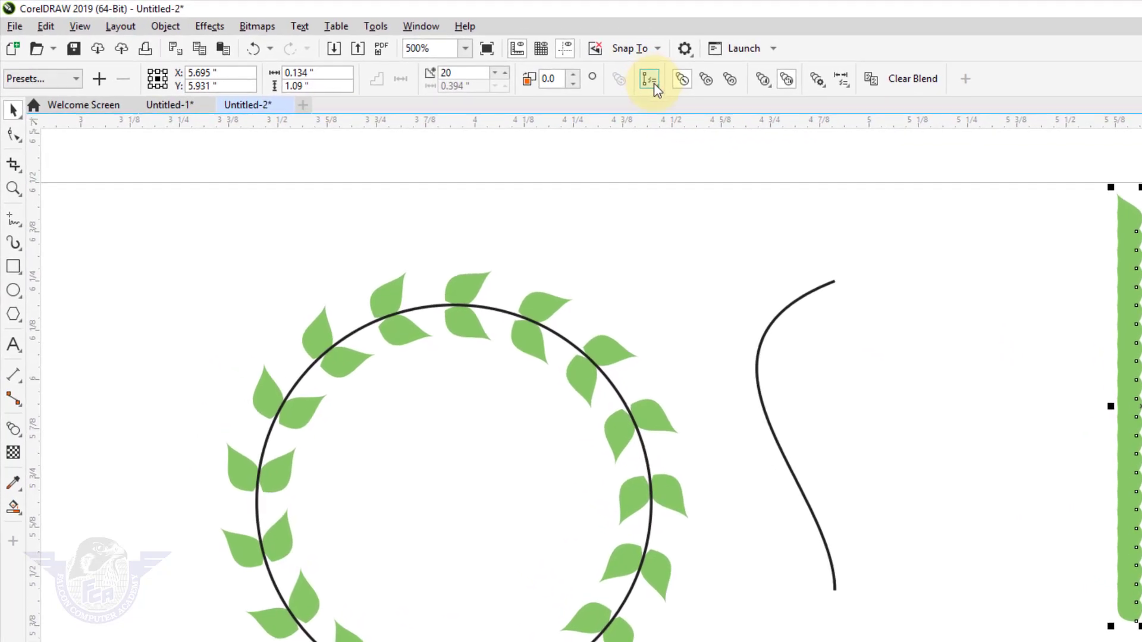
{"action": "left_click", "coordinate": [654, 85]}
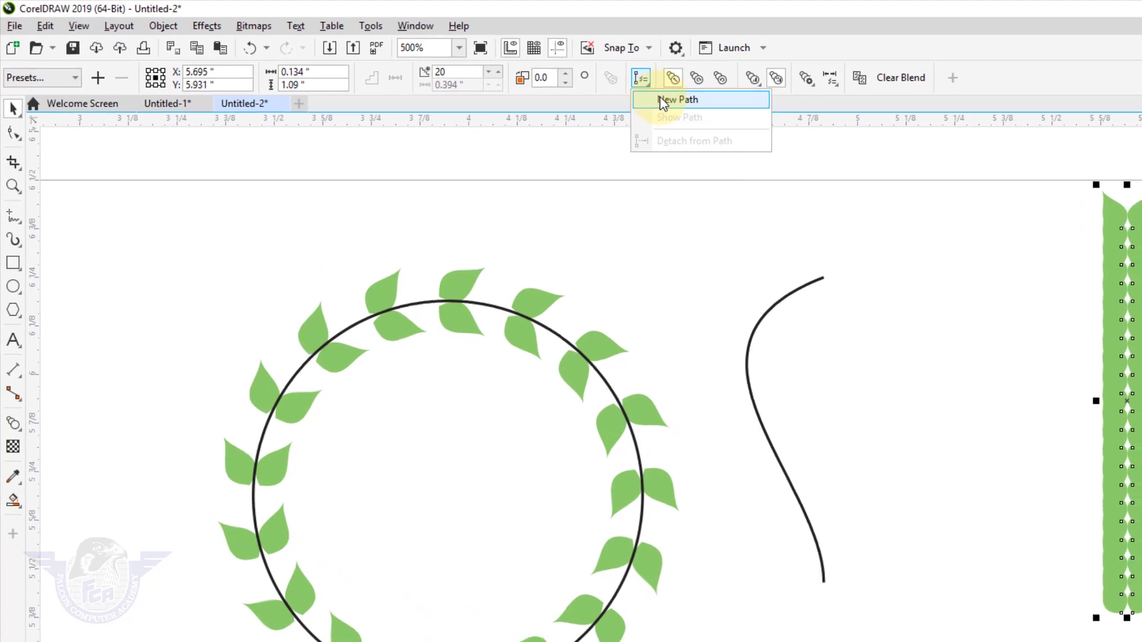
{"action": "left_click", "coordinate": [666, 100]}
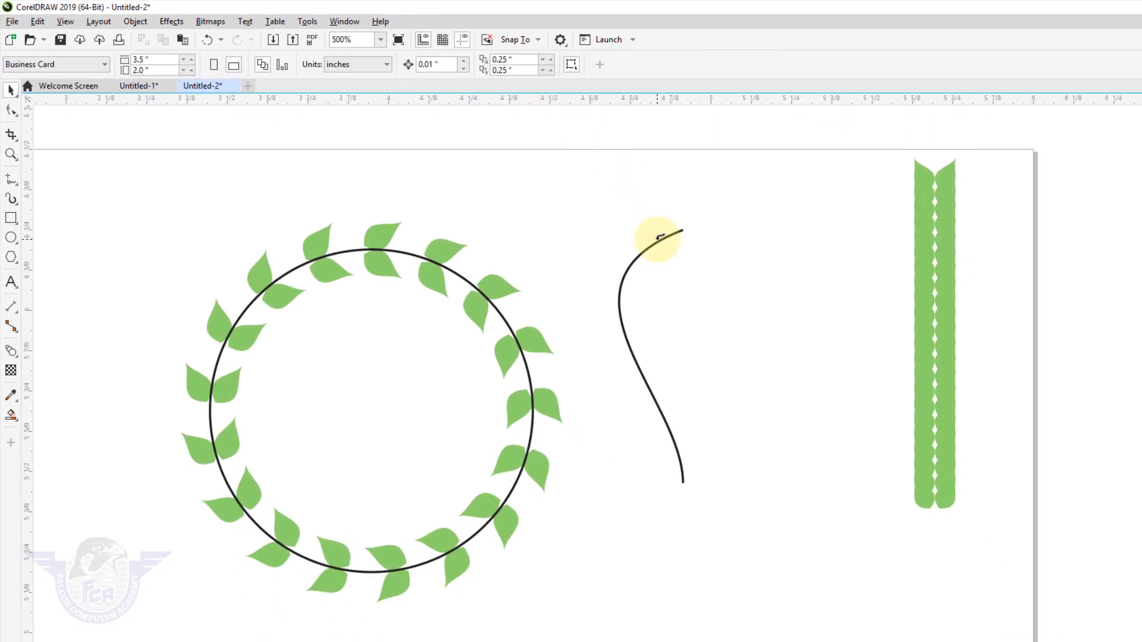
{"action": "left_click", "coordinate": [659, 240]}
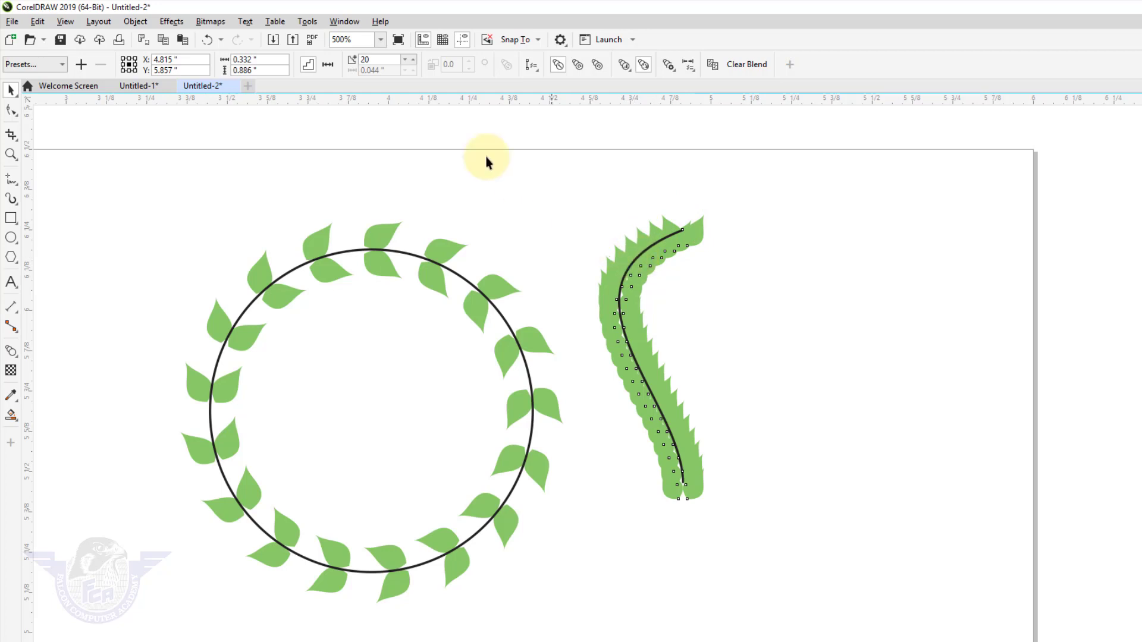
Reduce the number of blend objects along the curve to 6
{"action": "left_click", "coordinate": [412, 58]}
{"action": "left_click", "coordinate": [412, 58]}
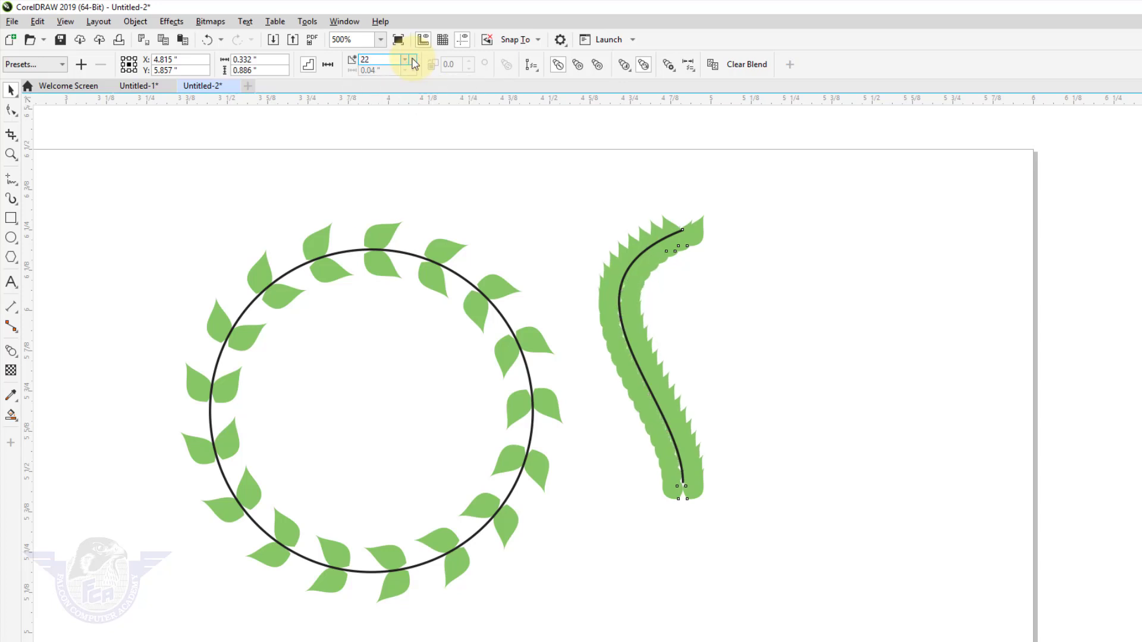
{"action": "left_click", "coordinate": [412, 58]}
{"action": "left_click", "coordinate": [412, 58]}
{"action": "left_click", "coordinate": [412, 58]}
{"action": "left_click_drag", "start_coordinate": [405, 63], "coordinate": [408, 64]}
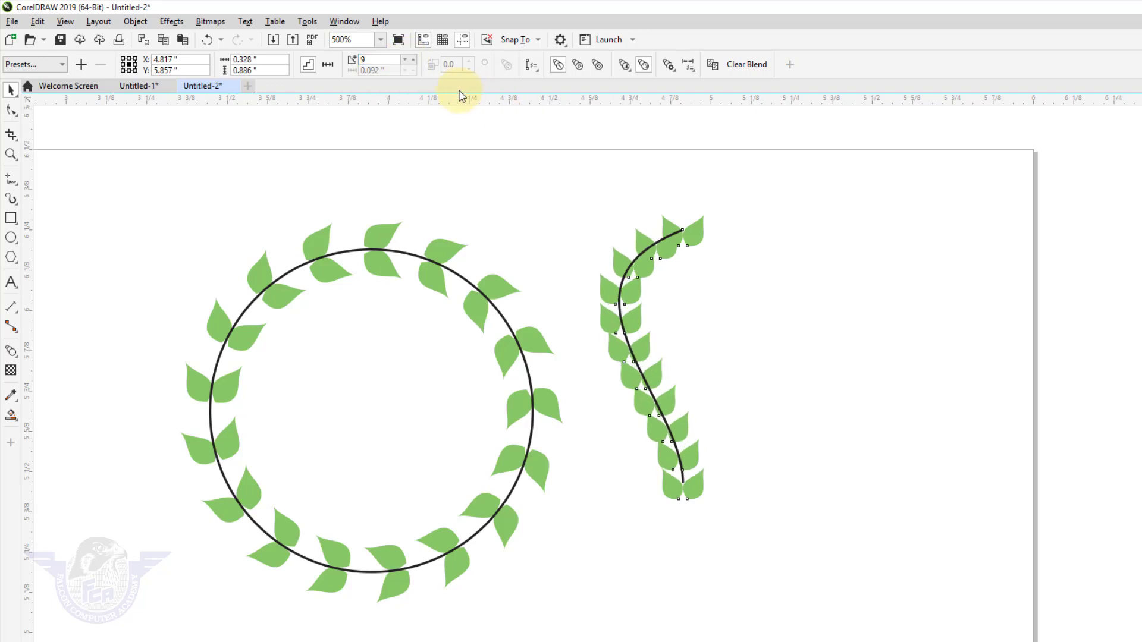
{"action": "left_click", "coordinate": [410, 65]}
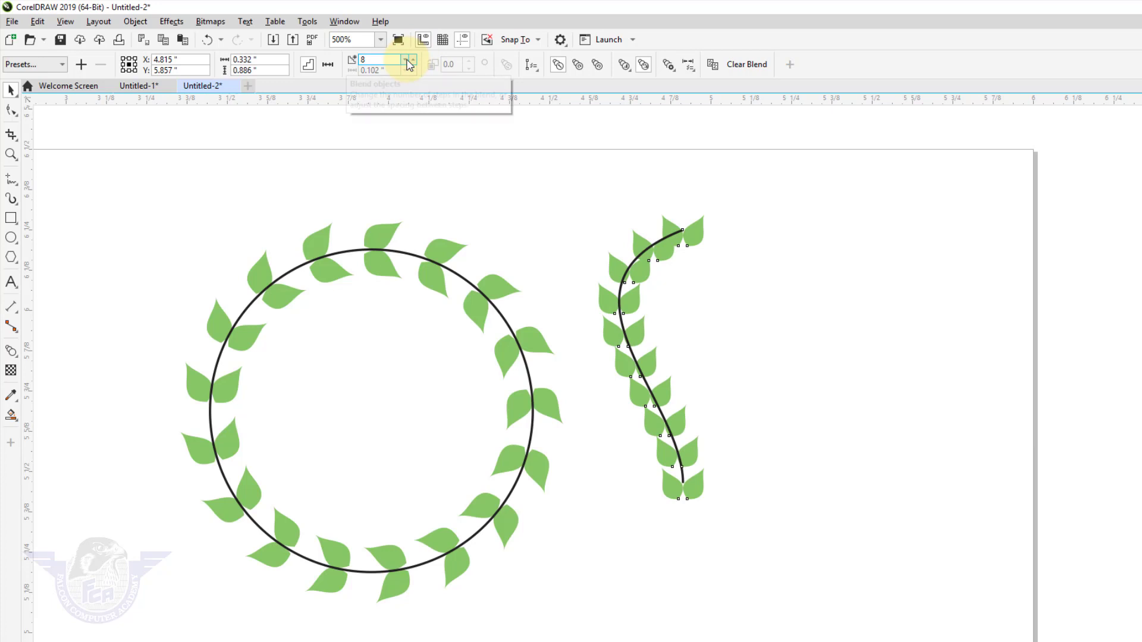
{"action": "left_click", "coordinate": [410, 65]}
{"action": "left_click", "coordinate": [410, 65]}
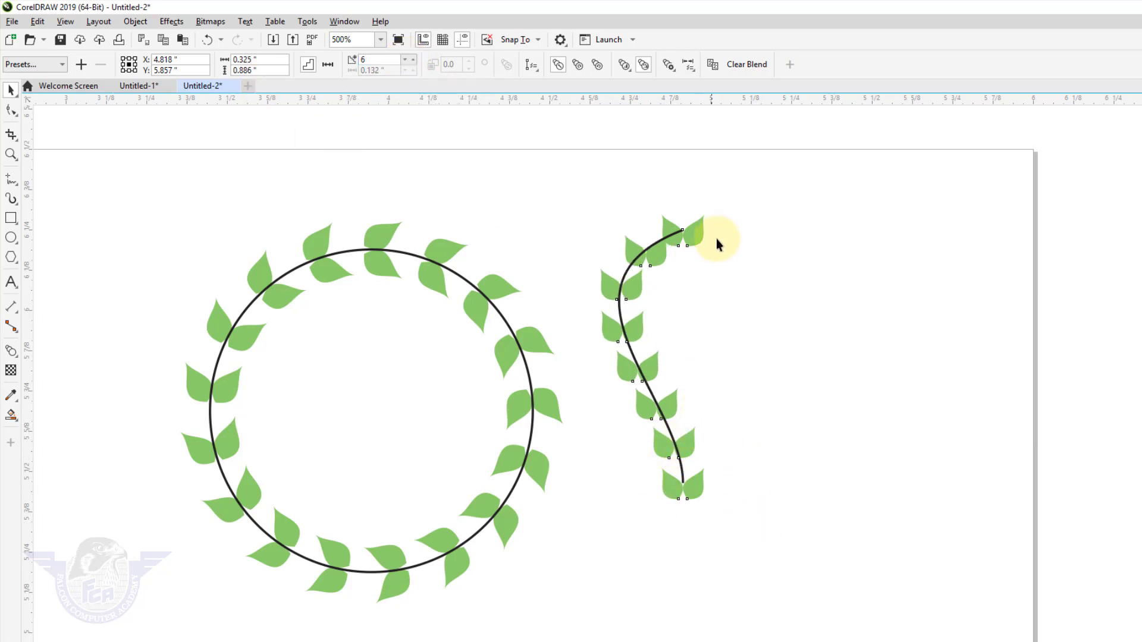
Set the curve's leaf blend to rotate all objects along the path
{"action": "left_click", "coordinate": [624, 66]}
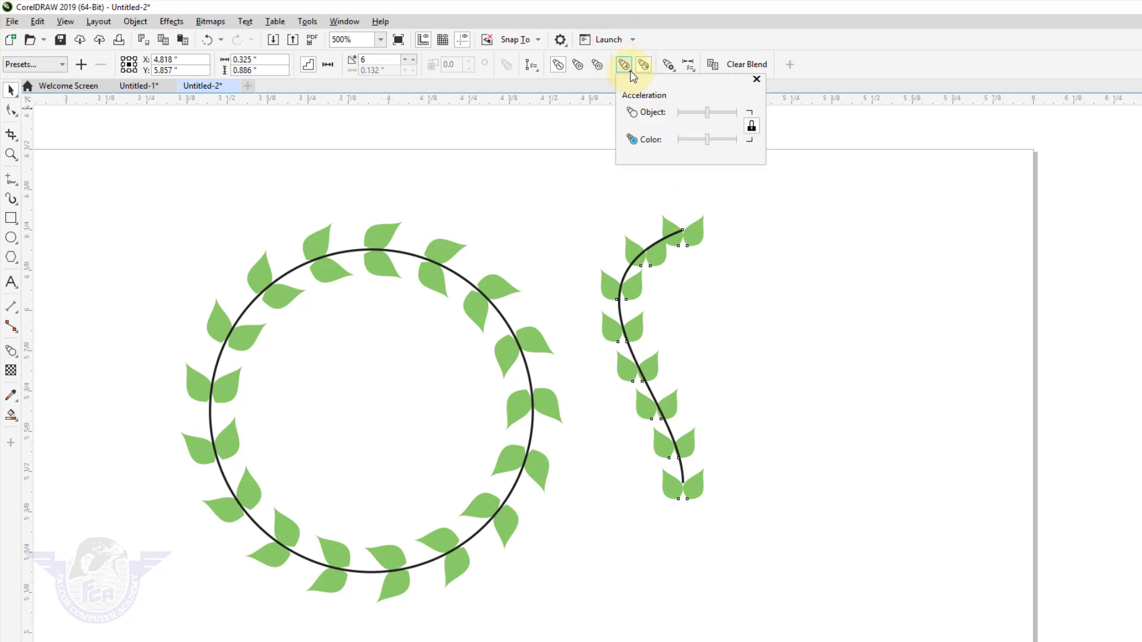
{"action": "left_click", "coordinate": [673, 67]}
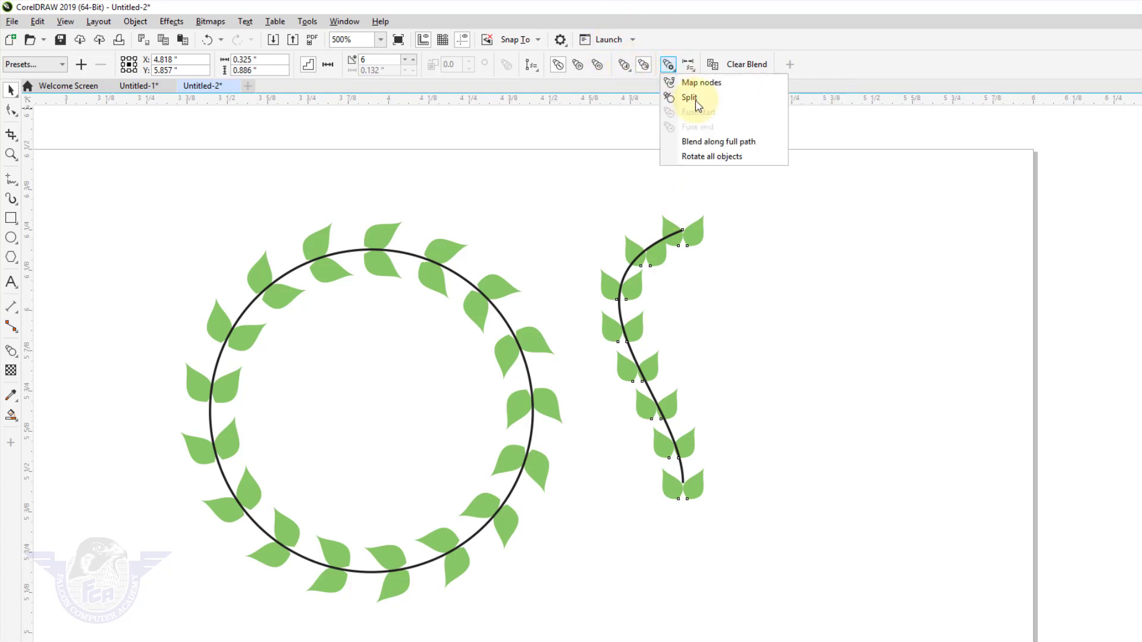
{"action": "left_click", "coordinate": [725, 155]}
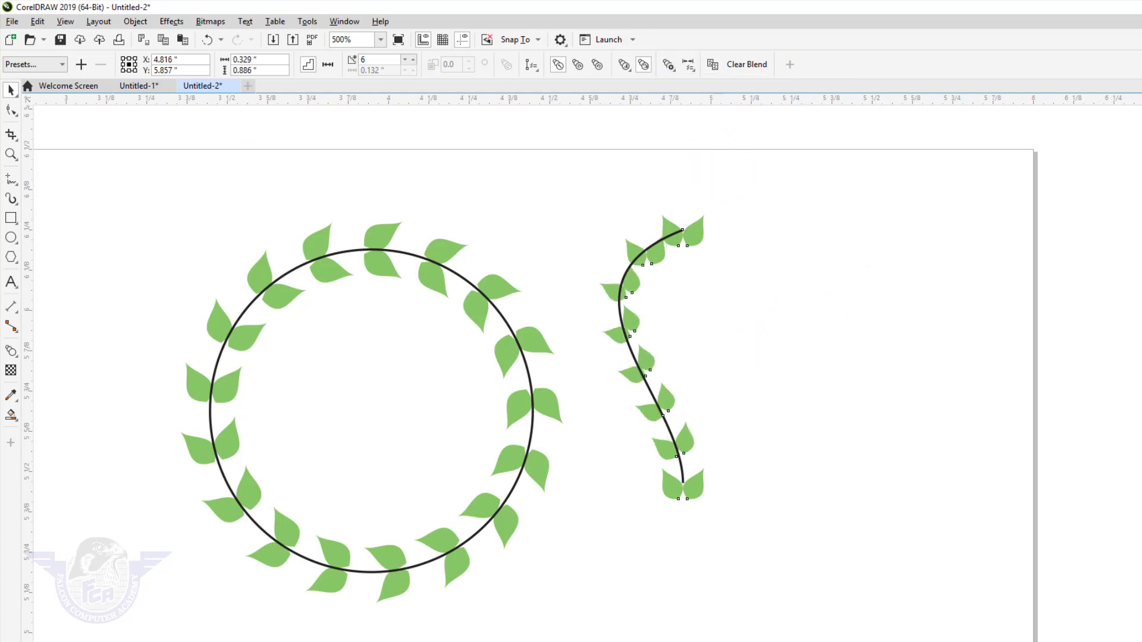
Move the leaf pair at the curve's lower end slightly up onto the line and rotate it slightly
{"action": "key", "text": "F2"}
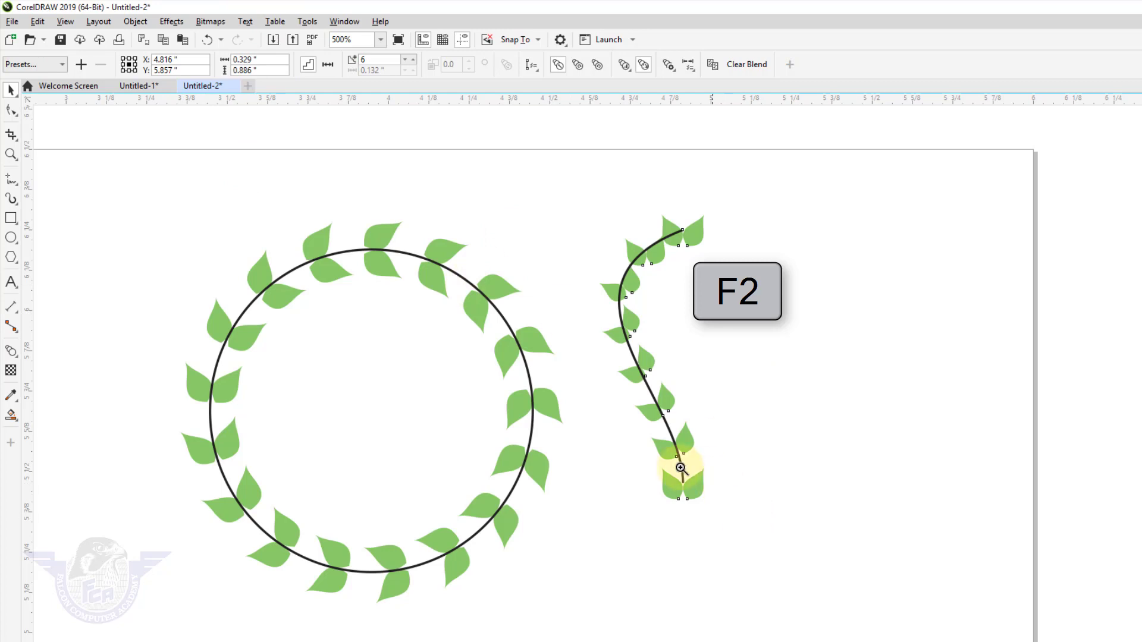
{"action": "left_click_drag", "start_coordinate": [626, 412], "coordinate": [765, 543]}
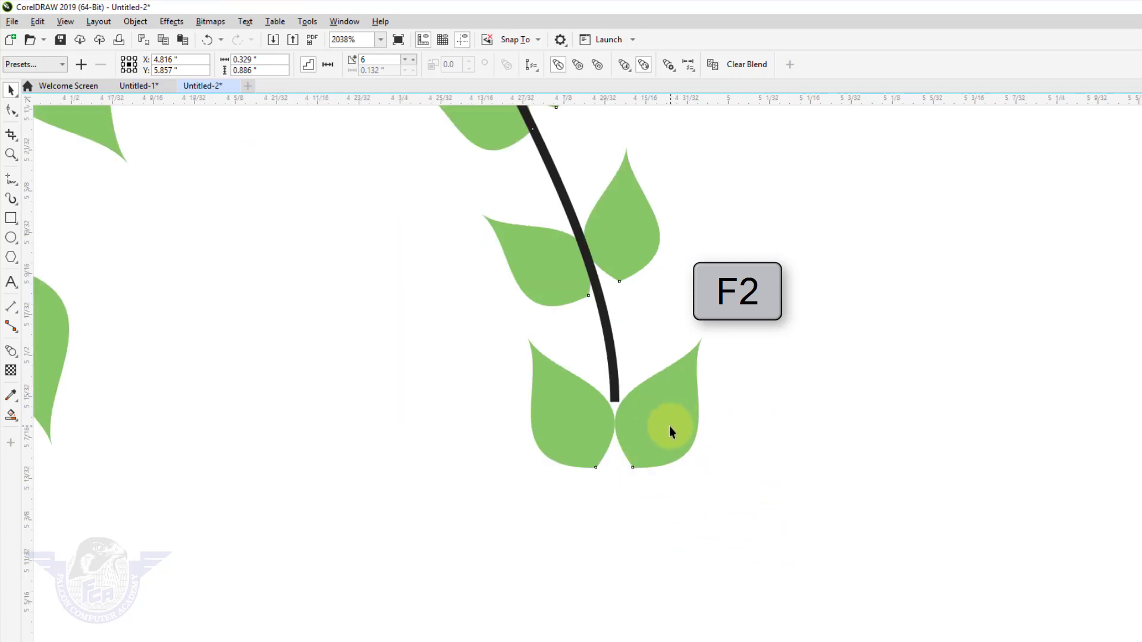
{"action": "left_click_drag", "start_coordinate": [655, 448], "coordinate": [647, 398]}
{"action": "left_click", "coordinate": [647, 398]}
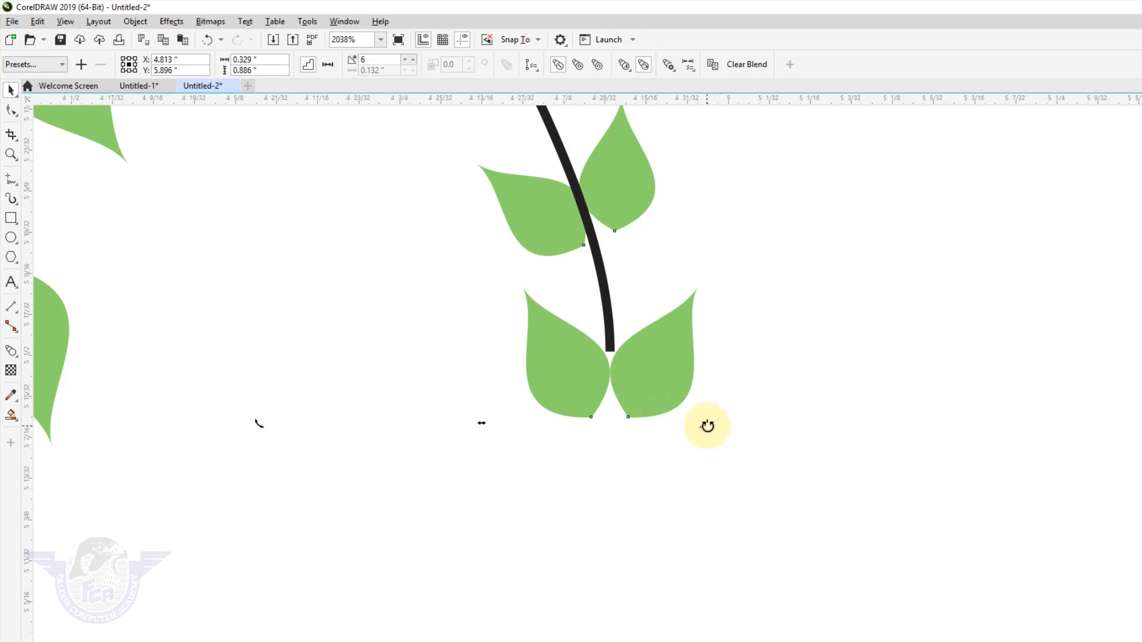
{"action": "left_click", "coordinate": [637, 388]}
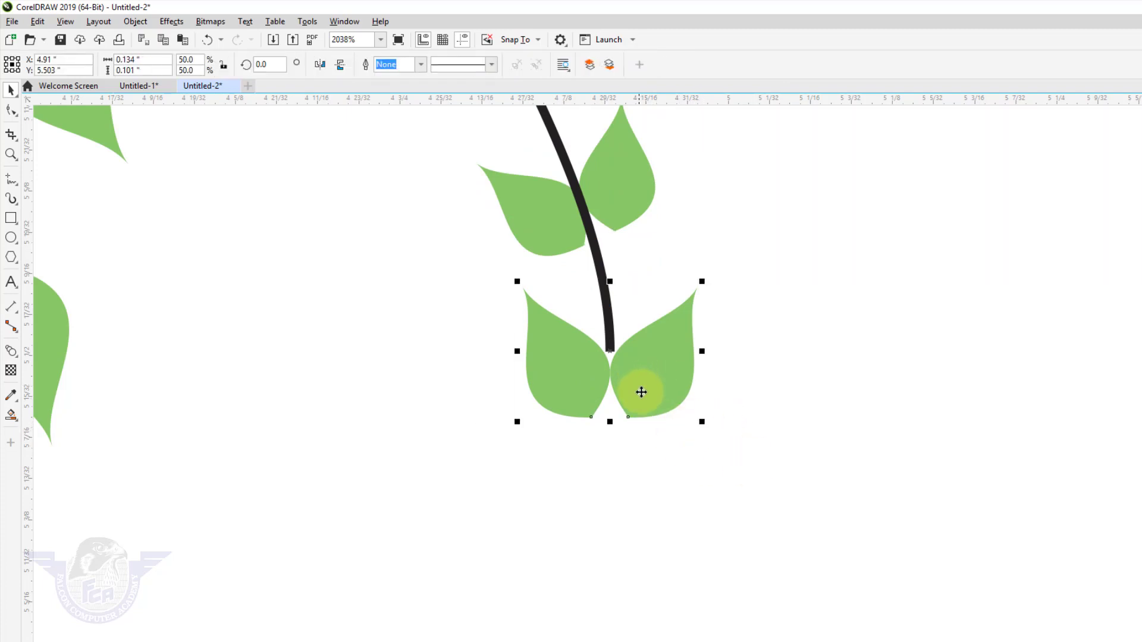
{"action": "left_click_drag", "start_coordinate": [645, 395], "coordinate": [640, 339]}
{"action": "left_click", "coordinate": [651, 377]}
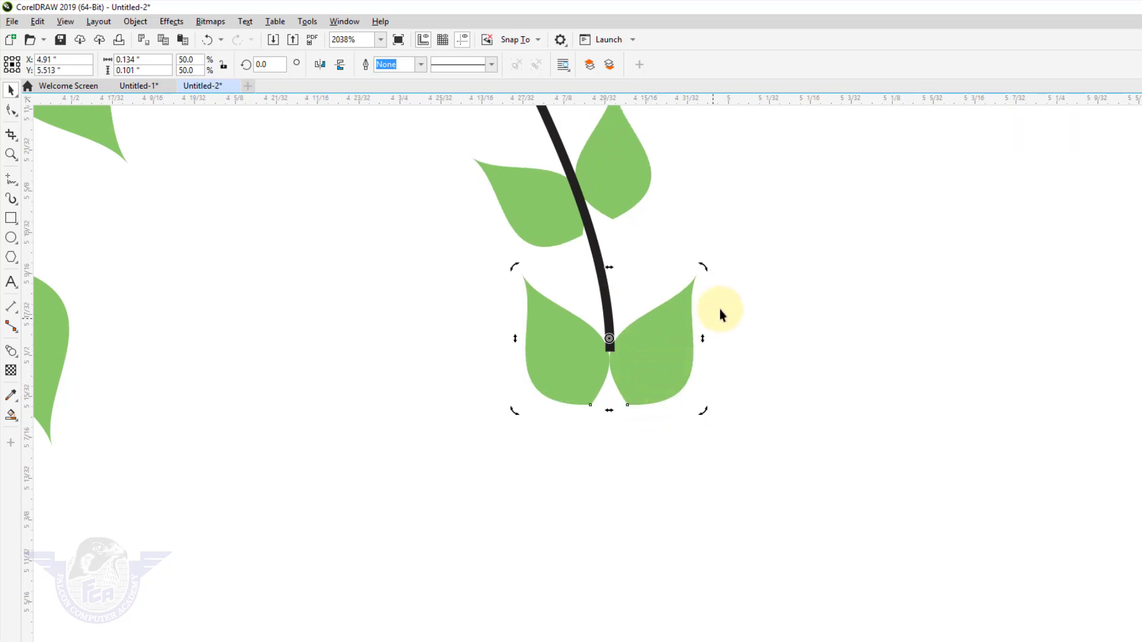
{"action": "mouse_move", "coordinate": [705, 266]}
{"action": "left_mouse_down"}
{"action": "mouse_move", "coordinate": [714, 277]}
{"action": "mouse_move", "coordinate": [701, 263]}
{"action": "left_mouse_up"}
{"action": "left_click", "coordinate": [826, 345]}
{"action": "scroll", "coordinate": [827, 345], "scroll_direction": "down", "scroll_amount": 5}
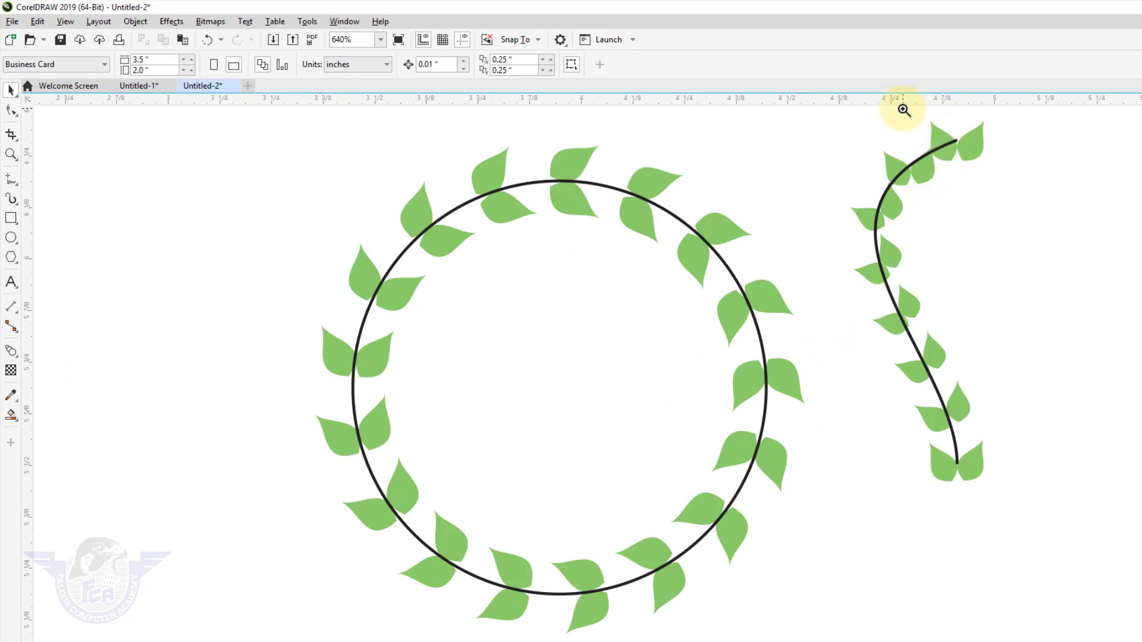
Rotate the leaf pair at the curve's upper end to about 293.7° so its leaves sit on both sides of the line
{"action": "left_click_drag", "start_coordinate": [903, 109], "coordinate": [1045, 225]}
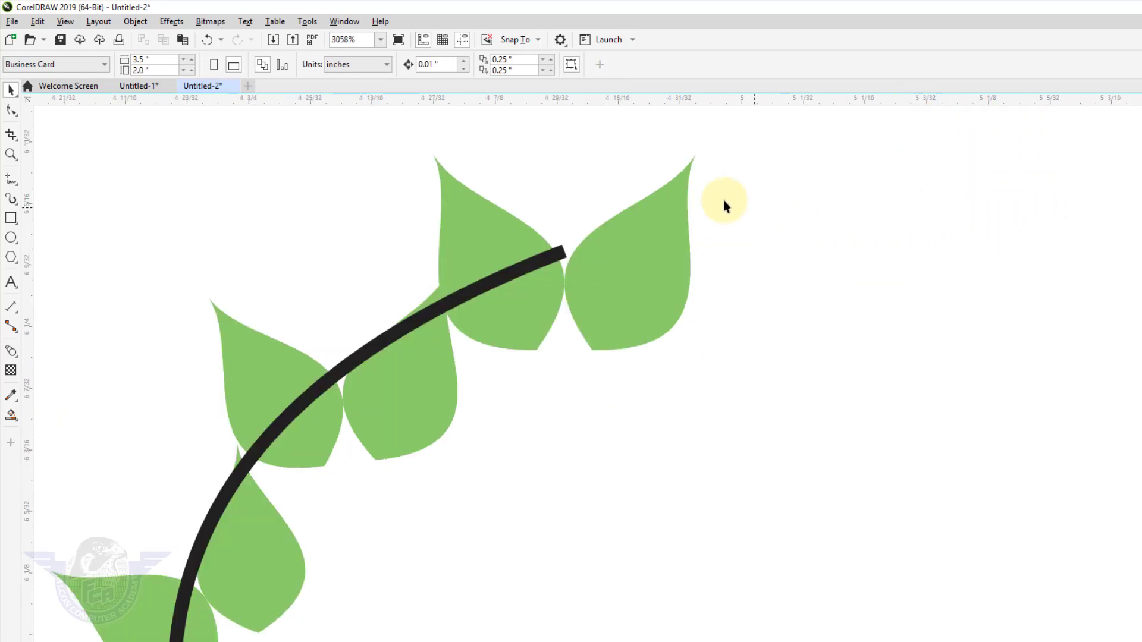
{"action": "left_click", "coordinate": [670, 207]}
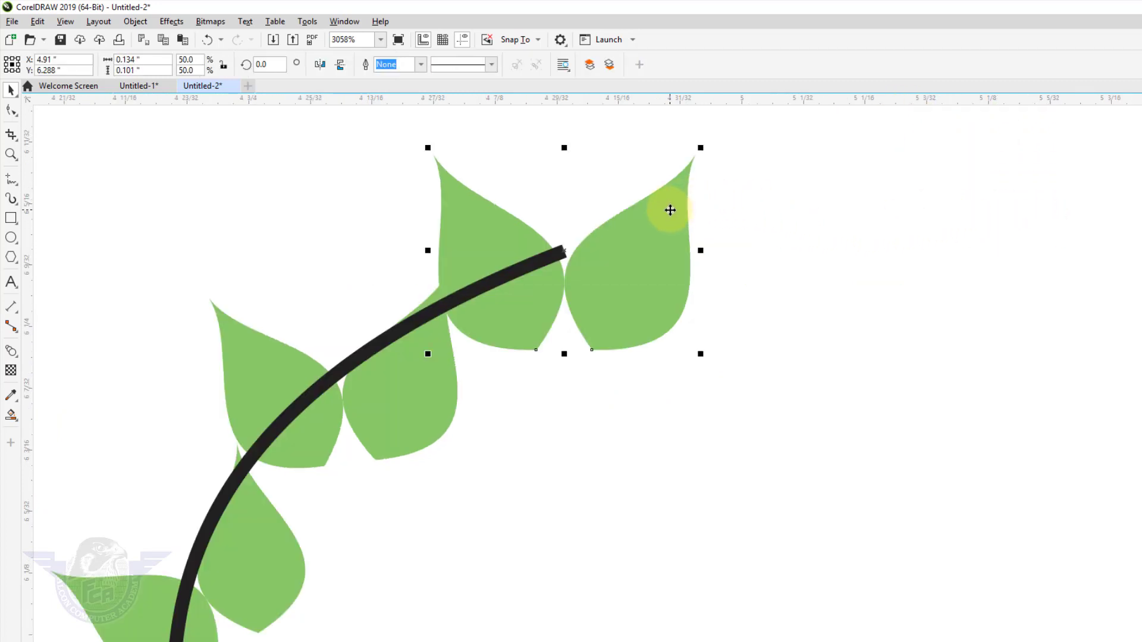
{"action": "left_click", "coordinate": [670, 210]}
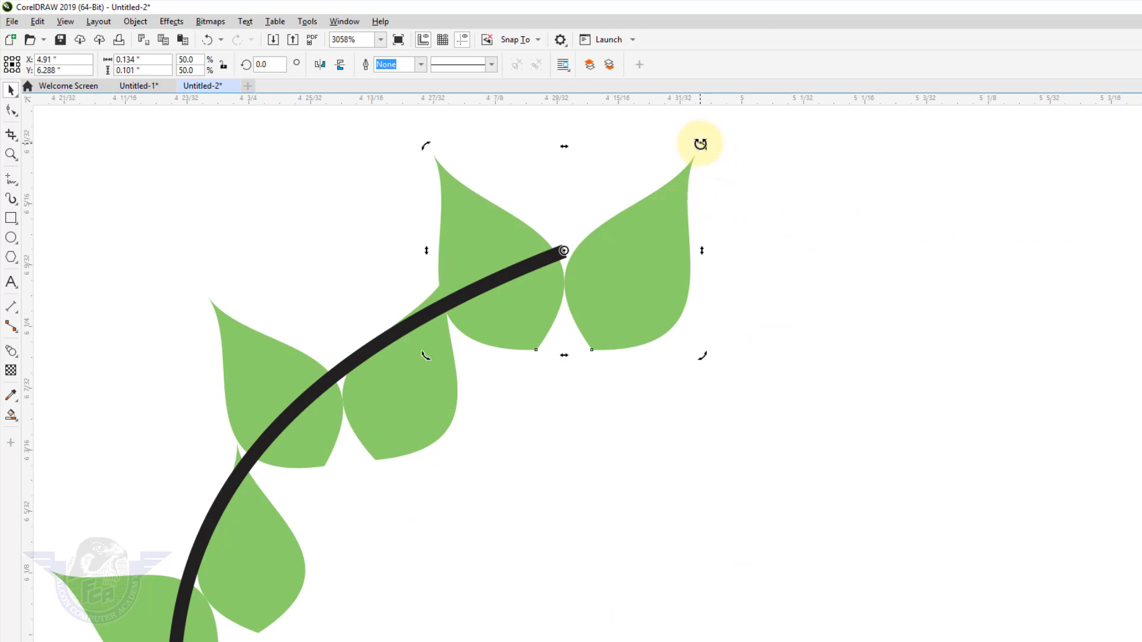
{"action": "left_click_drag", "start_coordinate": [701, 144], "coordinate": [736, 348]}
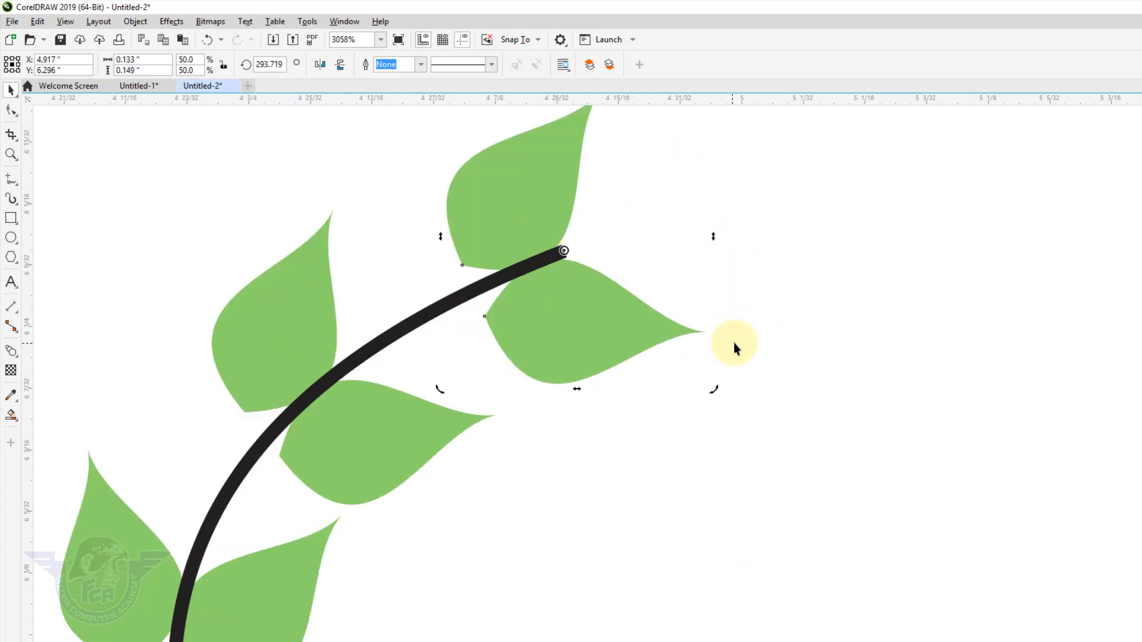
{"action": "key", "text": "F4"}
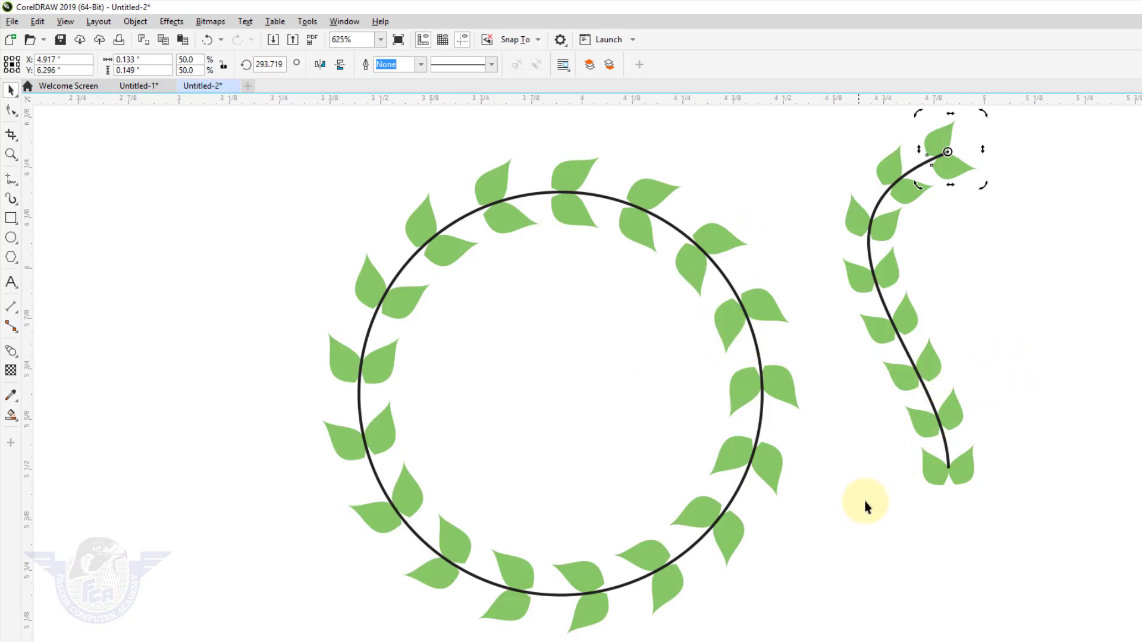
{"action": "left_click", "coordinate": [863, 527]}
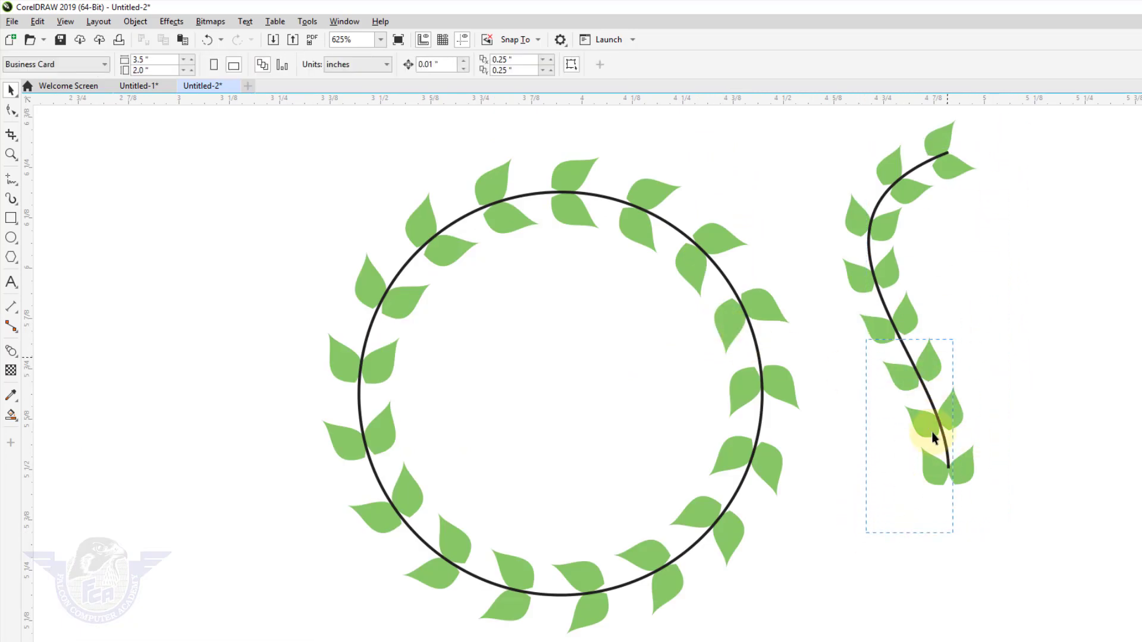
Create a horizontally mirrored copy of the leafy curve beside the original and shift it outward to widen the gap
{"action": "left_click_drag", "start_coordinate": [835, 526], "coordinate": [947, 235]}
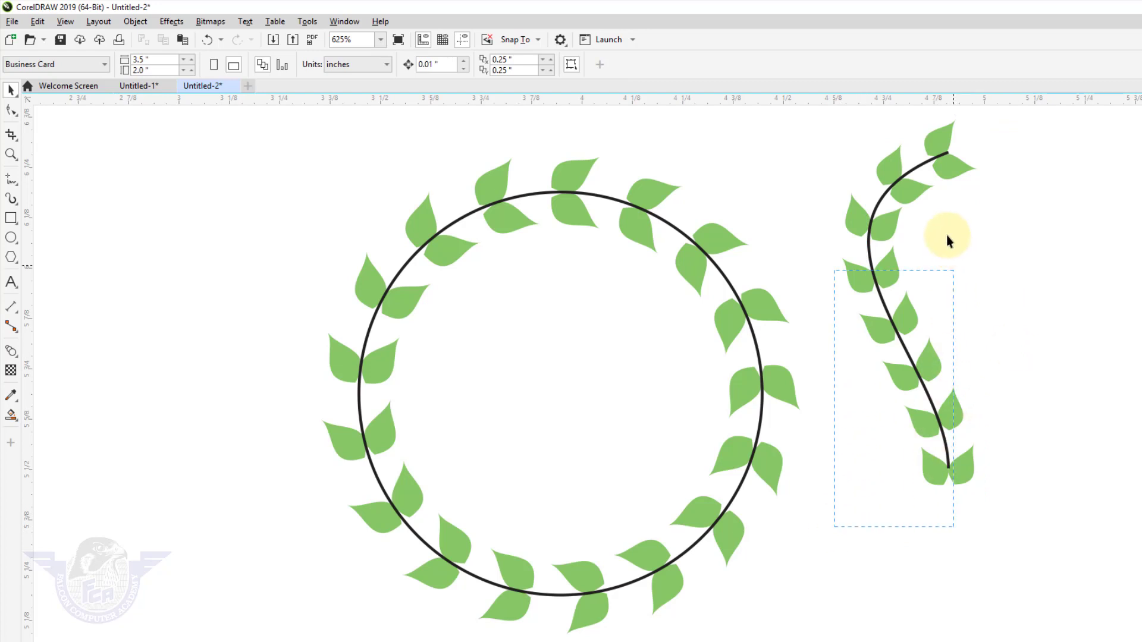
{"action": "left_click_drag", "start_coordinate": [1024, 127], "coordinate": [1039, 128]}
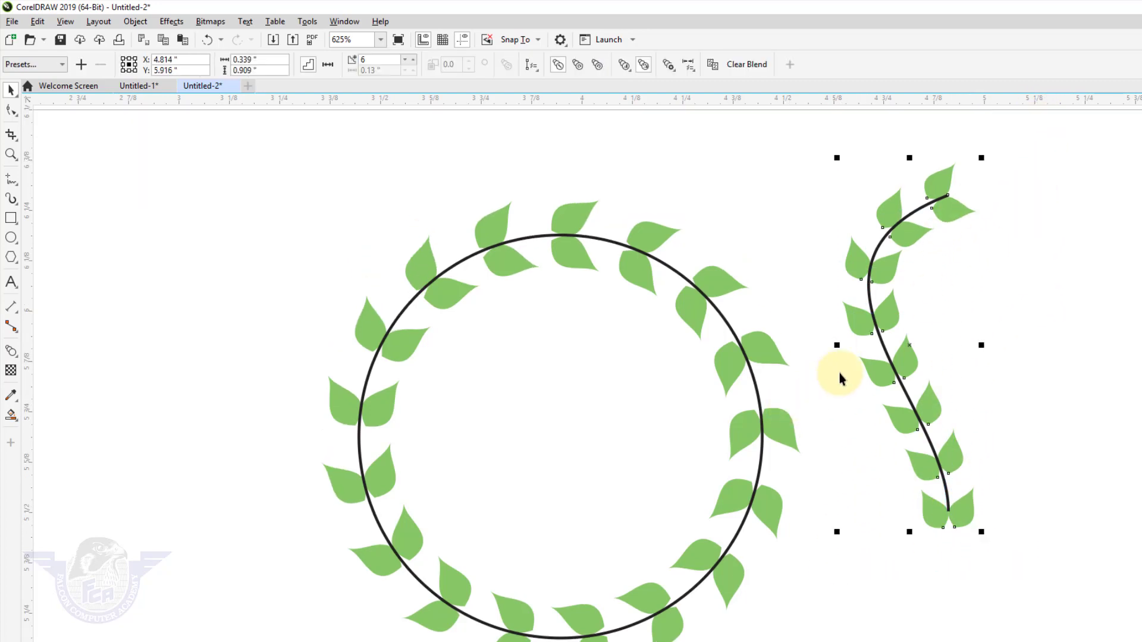
{"action": "left_click_drag", "start_coordinate": [836, 345], "coordinate": [1091, 382]}
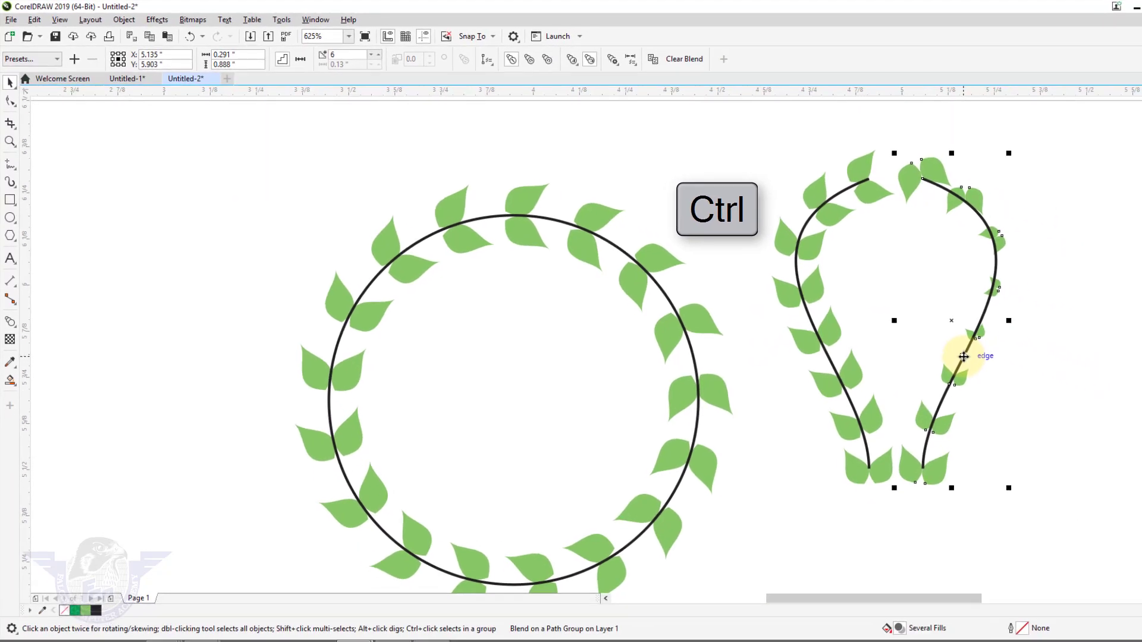
{"action": "left_click_drag", "start_coordinate": [934, 342], "coordinate": [962, 334]}
{"action": "left_click", "coordinate": [1019, 387]}
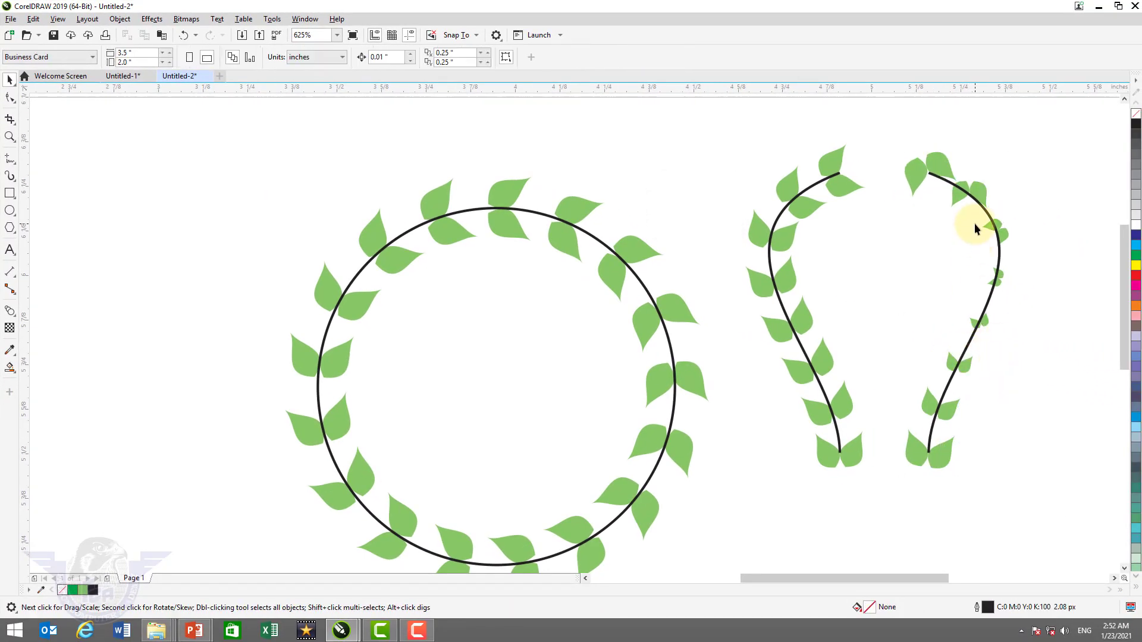
Rotate the leaf pair at the mirrored curve's upper end to about 244.1° so it follows the line
{"action": "left_click", "coordinate": [939, 162]}
{"action": "left_click", "coordinate": [945, 158]}
{"action": "left_click_drag", "start_coordinate": [969, 149], "coordinate": [929, 197]}
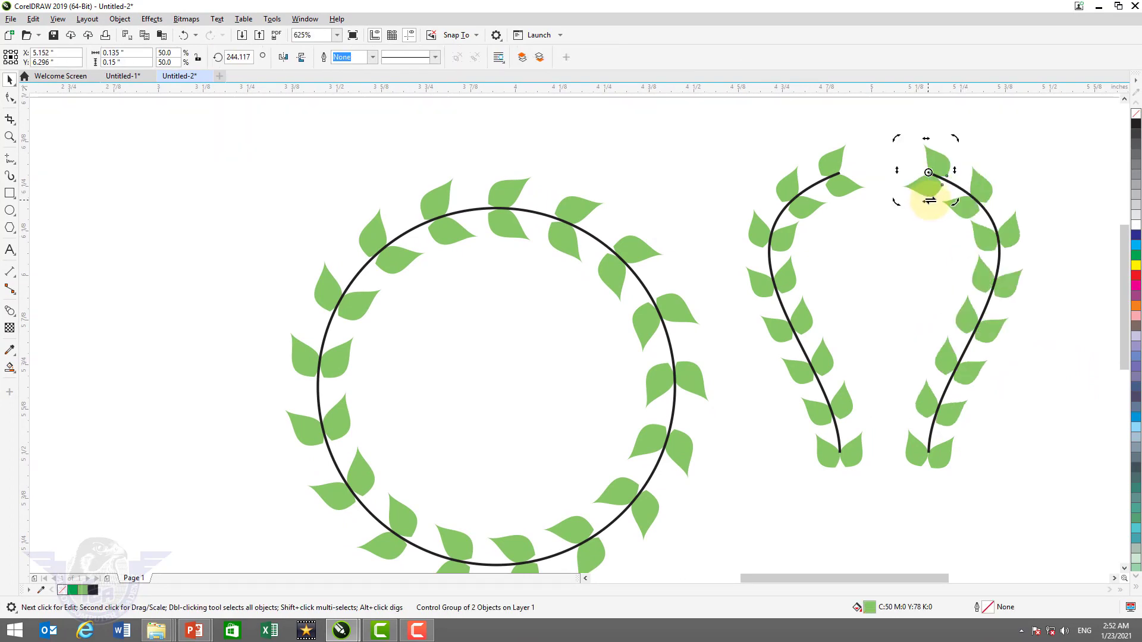
Move the leaf pair at the mirrored curve's lower end slightly up so it meets the end of the line
{"action": "left_click", "coordinate": [936, 462]}
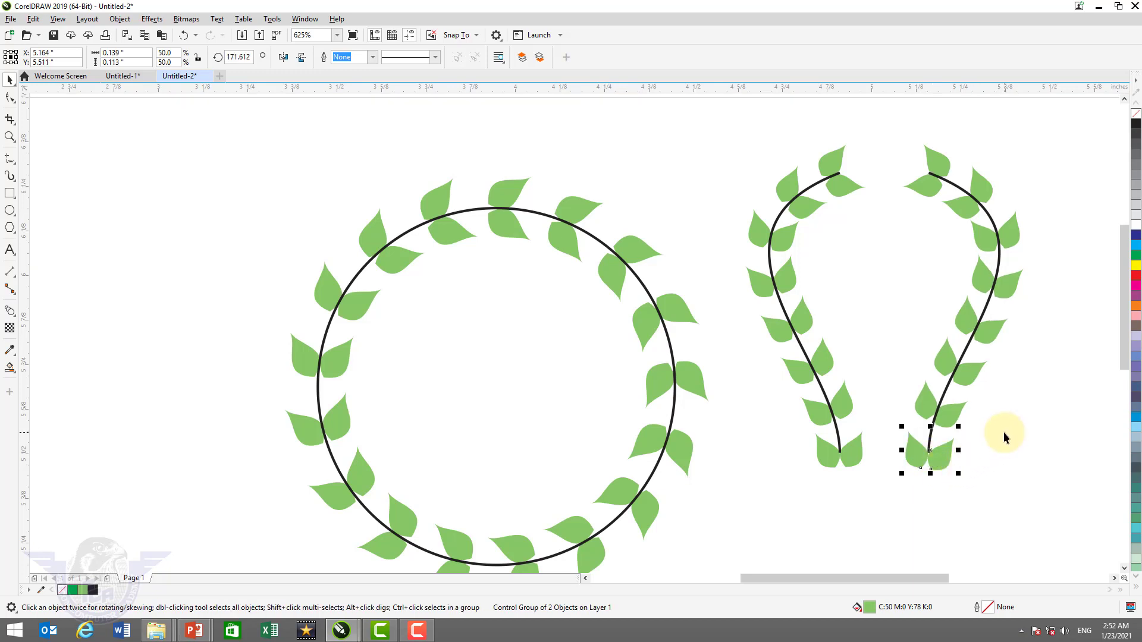
{"action": "left_click", "coordinate": [974, 458]}
{"action": "key", "text": "z"}
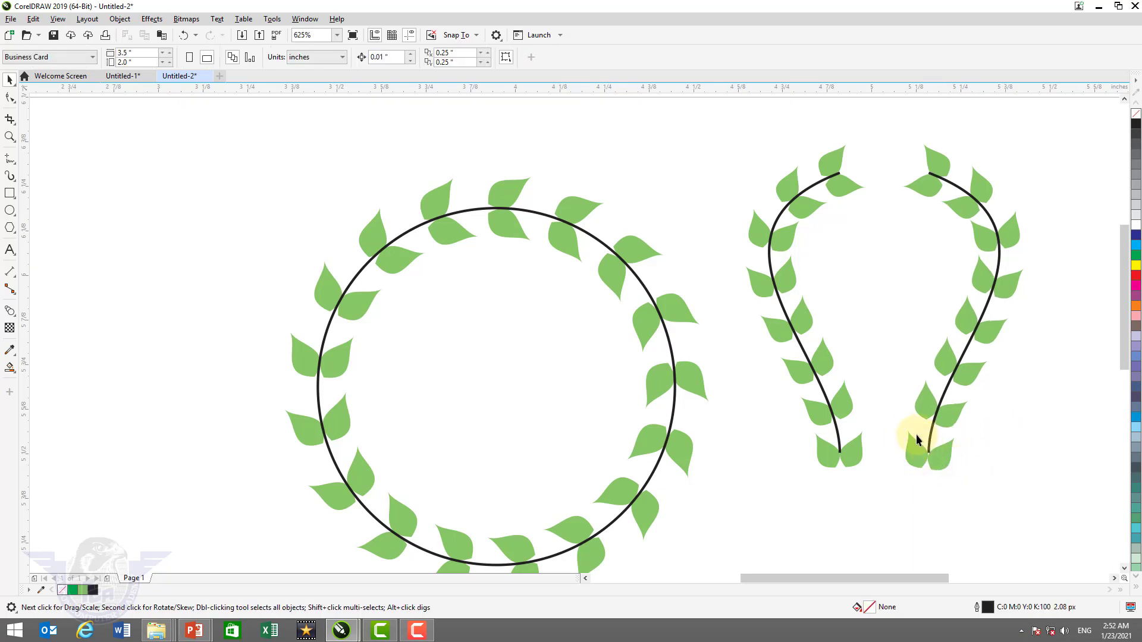
{"action": "left_click_drag", "start_coordinate": [875, 426], "coordinate": [1000, 506]}
{"action": "left_click", "coordinate": [591, 305]}
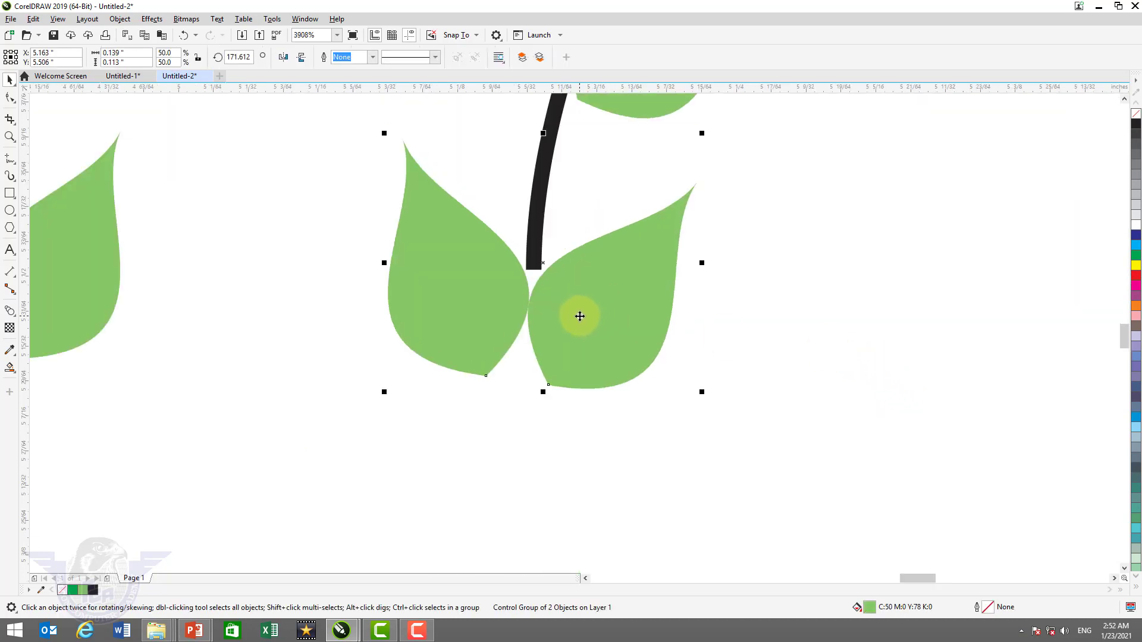
{"action": "left_click_drag", "start_coordinate": [579, 314], "coordinate": [592, 238]}
{"action": "left_click", "coordinate": [658, 306]}
{"action": "key", "text": "F3"}
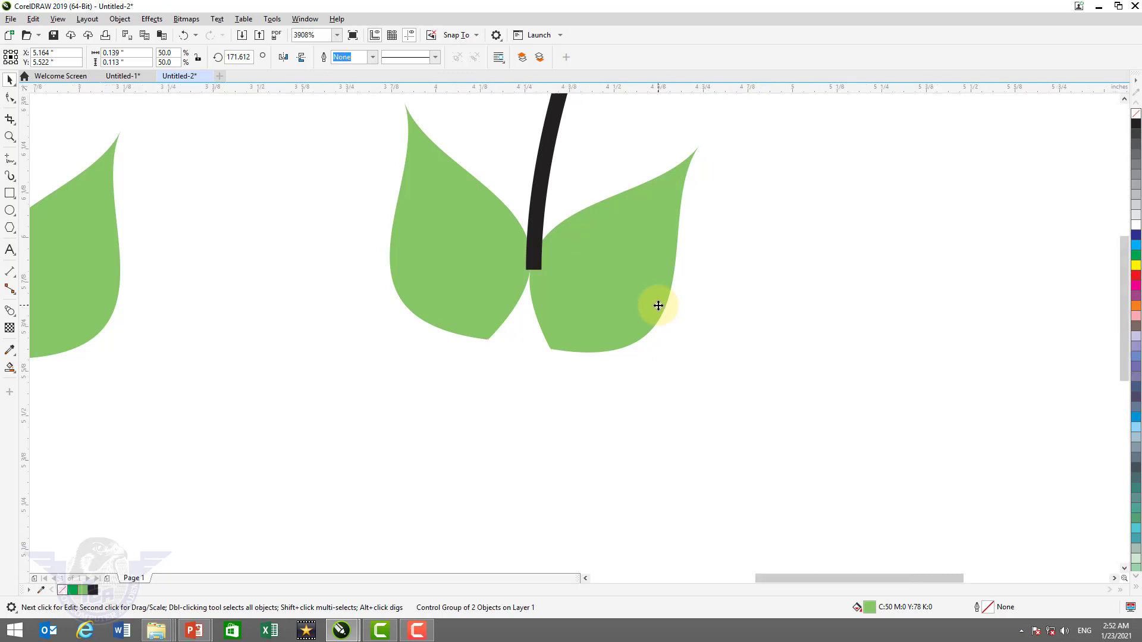
{"action": "key", "text": "F4"}
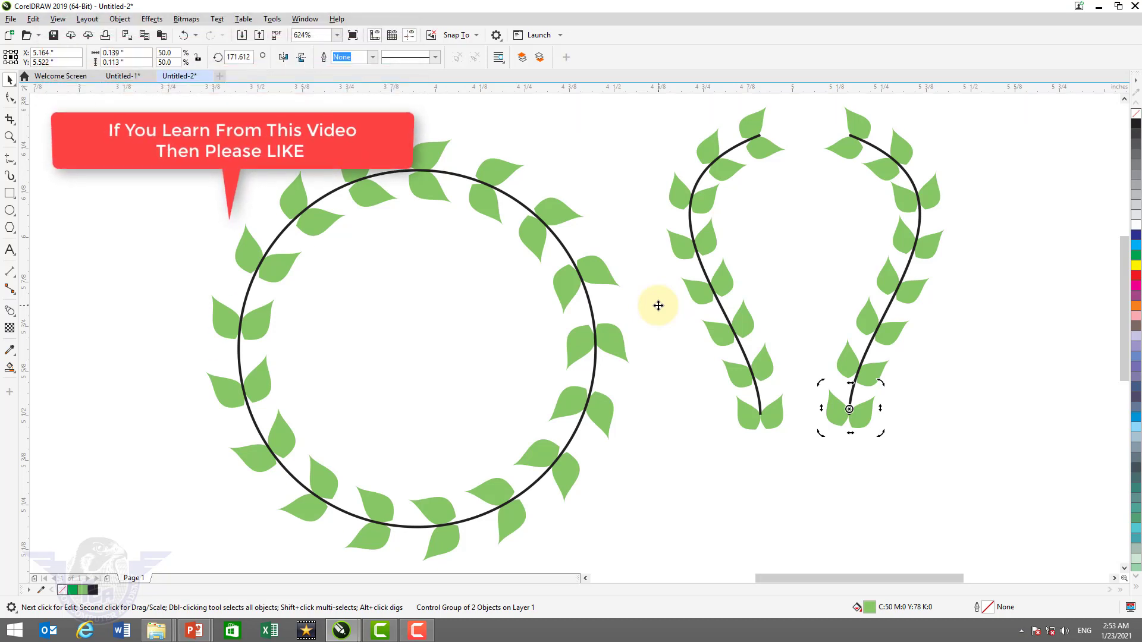
Select the wreath and both leafy curves, scale them down to about 1.45 by 0.89 inches, and place them in the page's left half
{"action": "key", "text": "ctrl+Tab"}
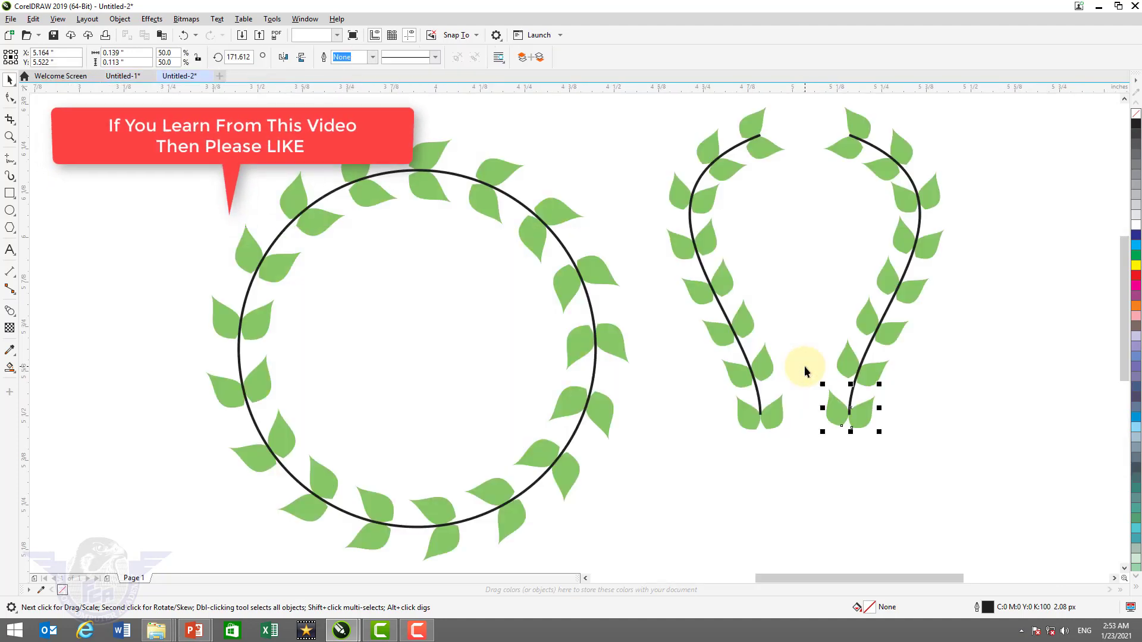
{"action": "key", "text": "shift+F4"}
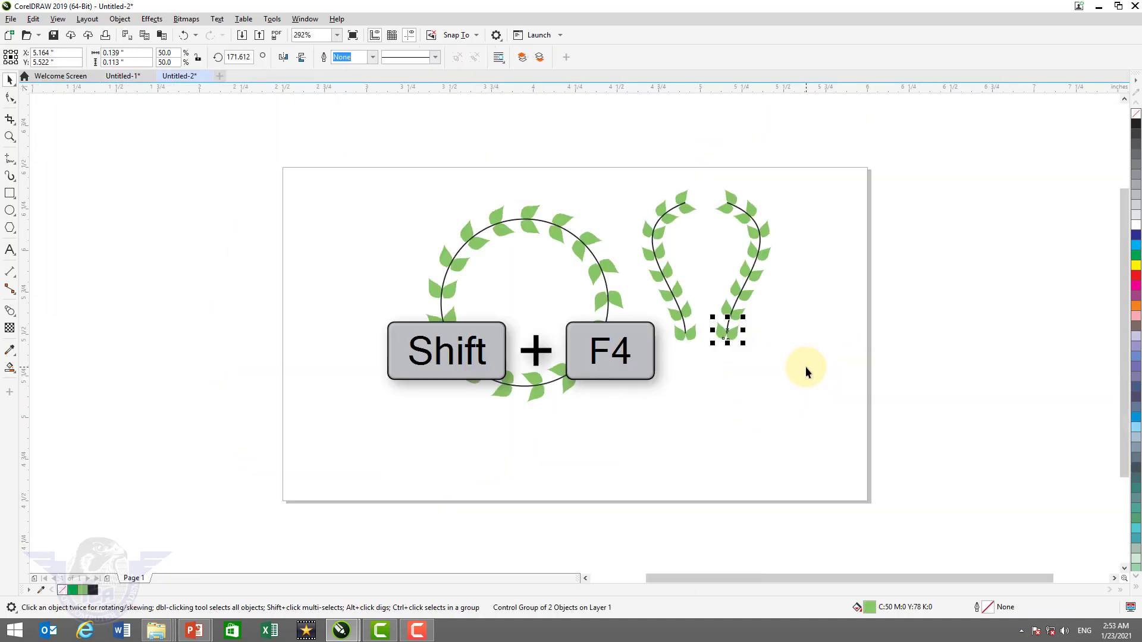
{"action": "left_click_drag", "start_coordinate": [345, 138], "coordinate": [668, 339]}
{"action": "left_click_drag", "start_coordinate": [594, 255], "coordinate": [453, 284]}
Draw a perfect circle about 1.03 inches in diameter in the empty right half of the page
{"action": "left_click", "coordinate": [10, 211]}
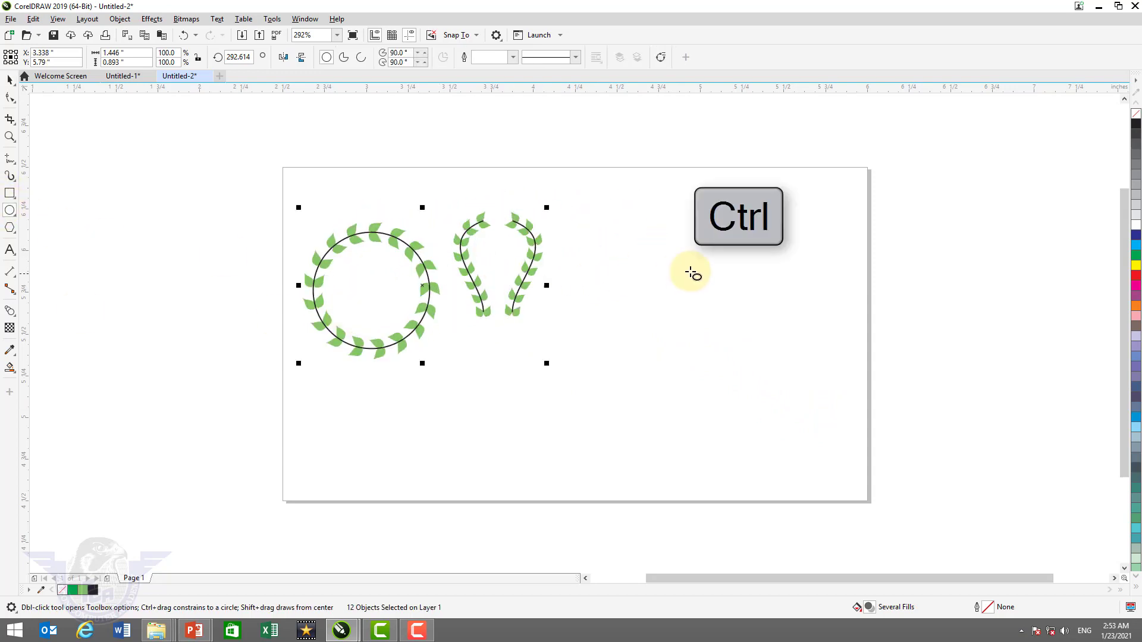
{"action": "left_click_drag", "start_coordinate": [631, 257], "coordinate": [730, 385]}
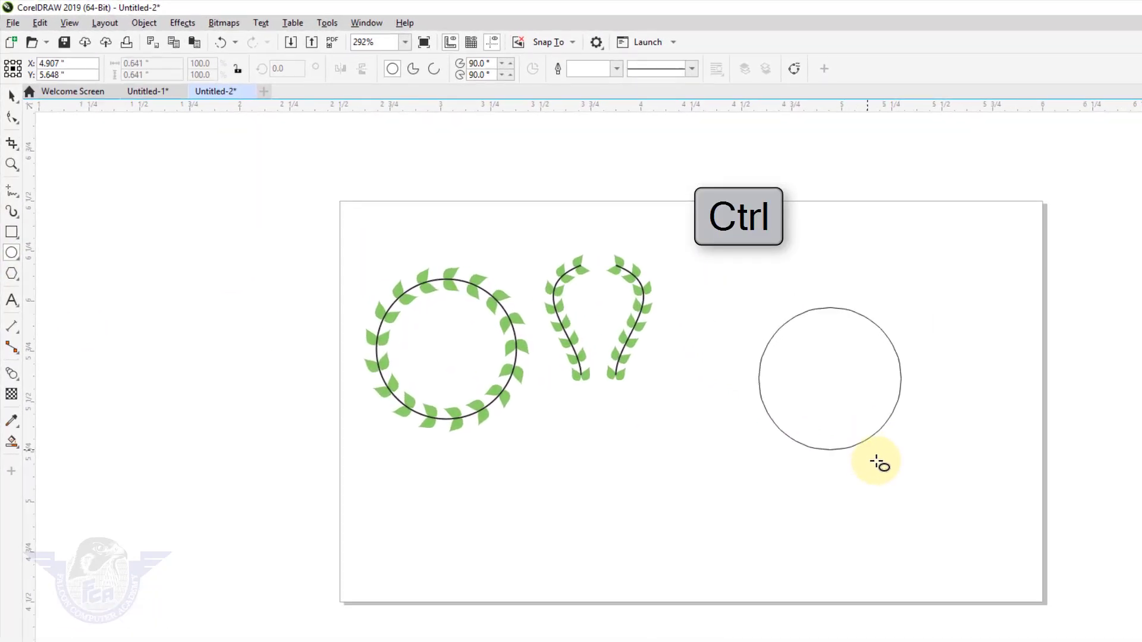
{"action": "left_click_drag", "start_coordinate": [879, 462], "coordinate": [912, 526]}
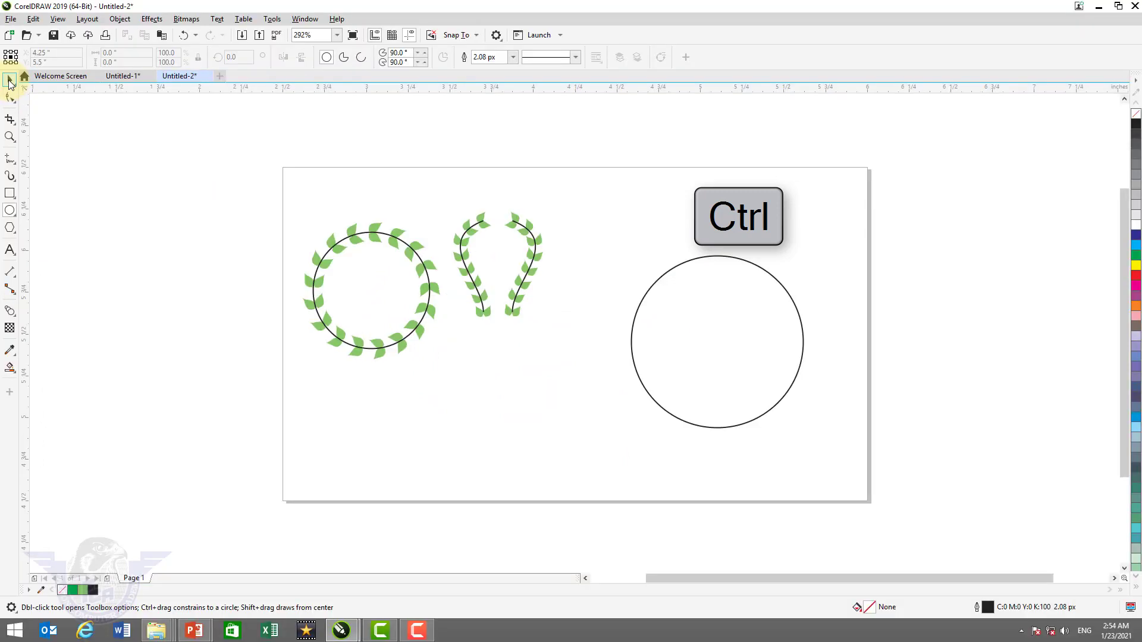
{"action": "left_click", "coordinate": [9, 84]}
{"action": "left_click", "coordinate": [1011, 368]}
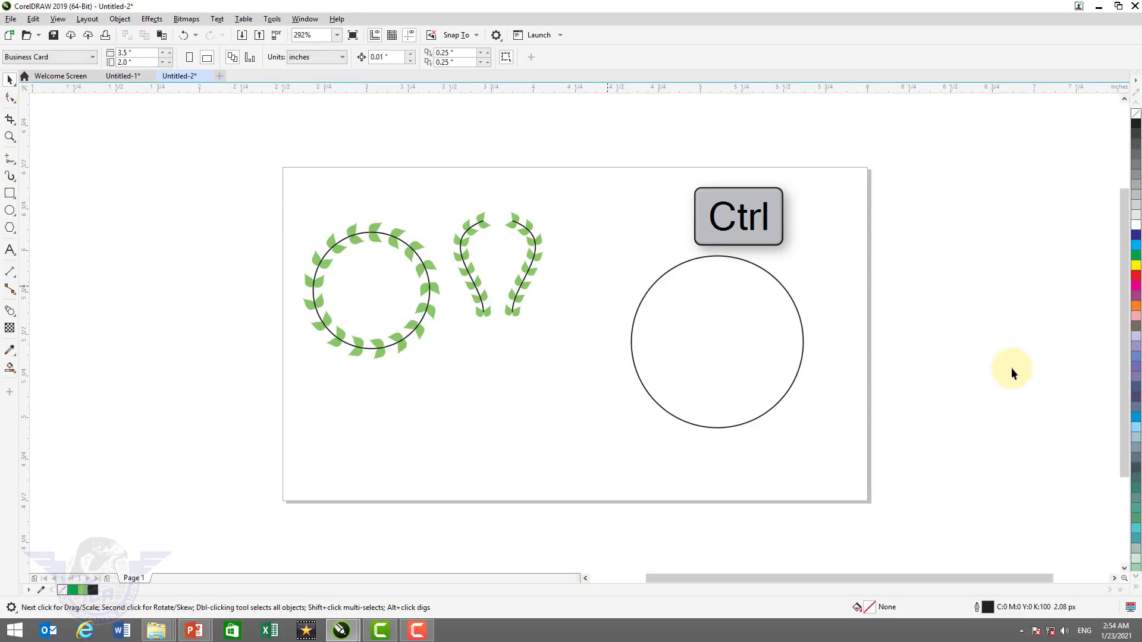
Create a concentric copy of the circle scaled to about 74.6%, about 0.77 inches in diameter
{"action": "key", "text": "F2"}
{"action": "left_click_drag", "start_coordinate": [605, 269], "coordinate": [868, 427]}
{"action": "left_click", "coordinate": [604, 290]}
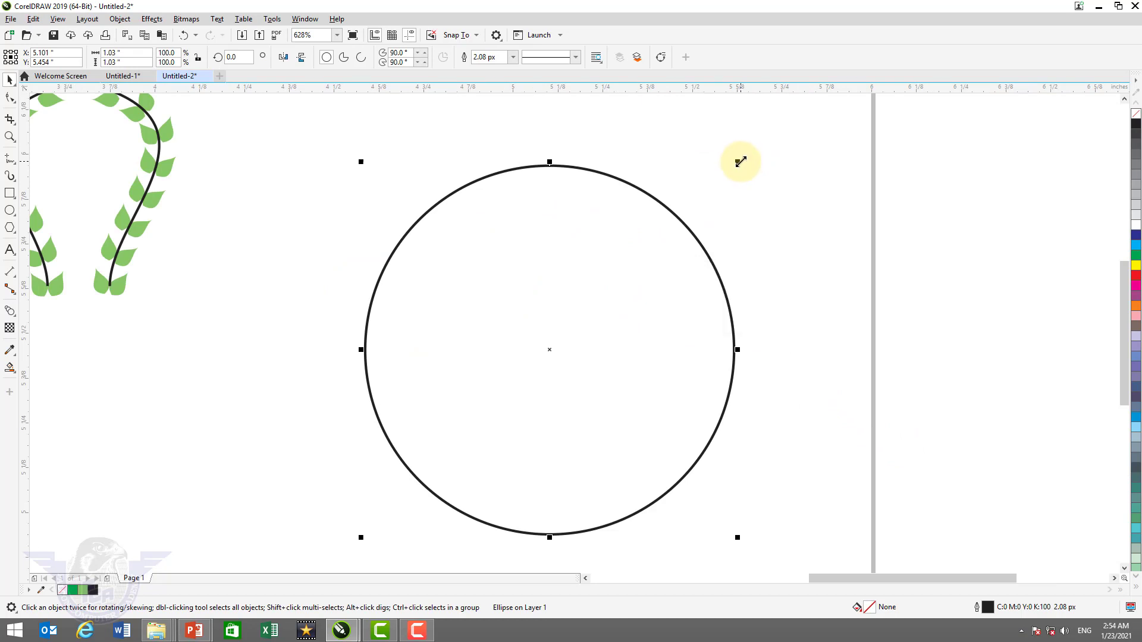
{"action": "left_click_drag", "start_coordinate": [741, 161], "coordinate": [712, 208]}
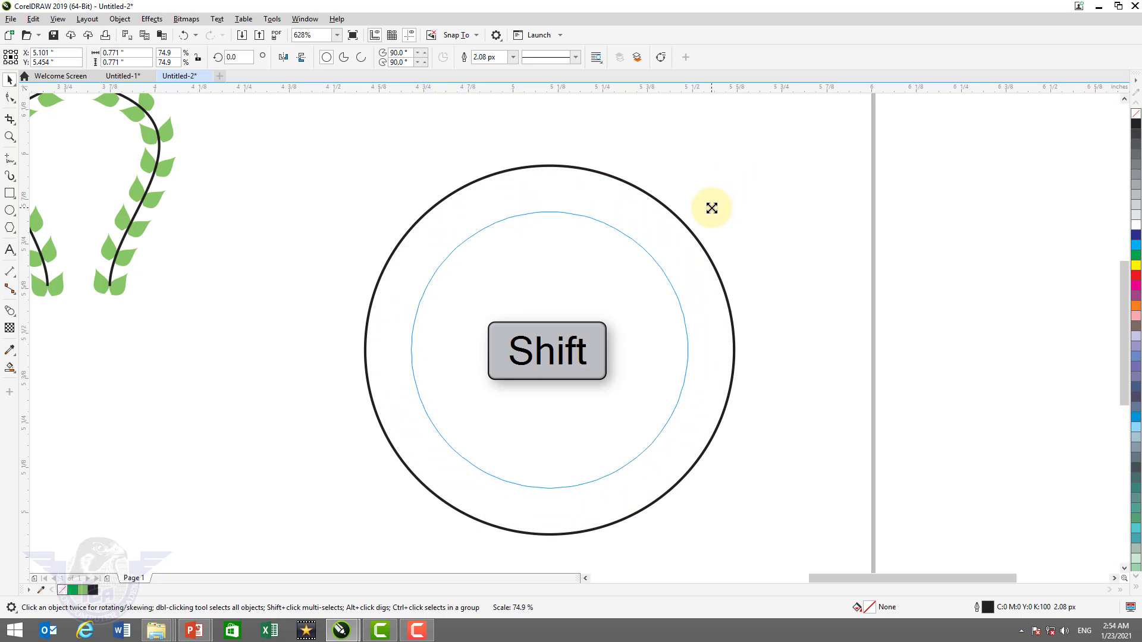
{"action": "left_click_drag", "start_coordinate": [712, 208], "coordinate": [712, 209]}
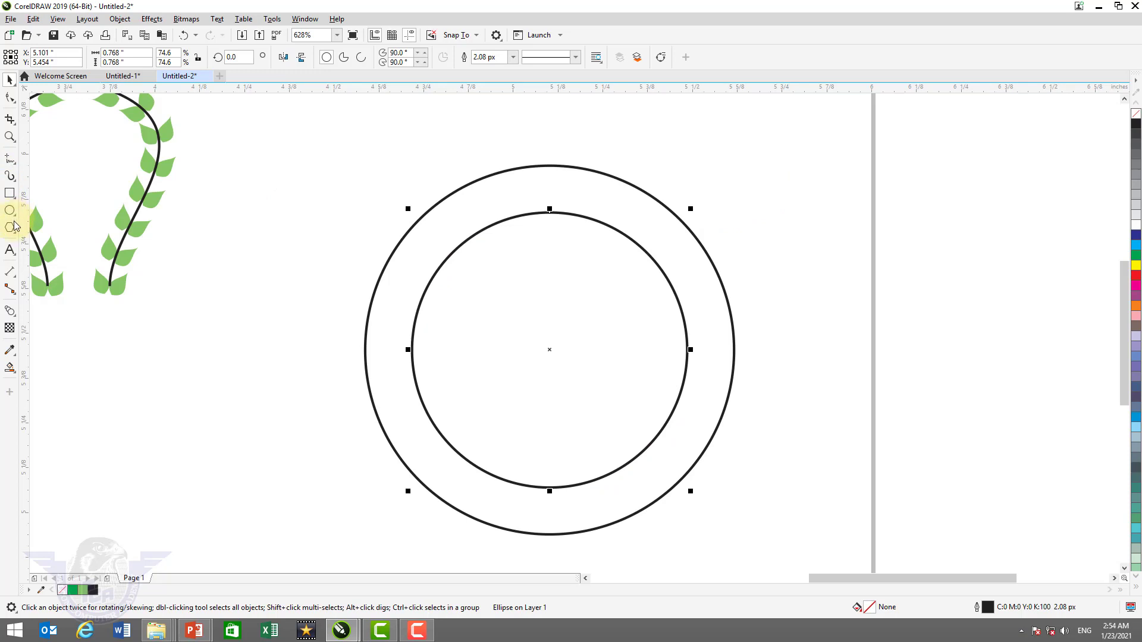
Draw a five-pointed star about 0.09 inches wide between the two circles at the top of the ring
{"action": "left_click", "coordinate": [15, 227]}
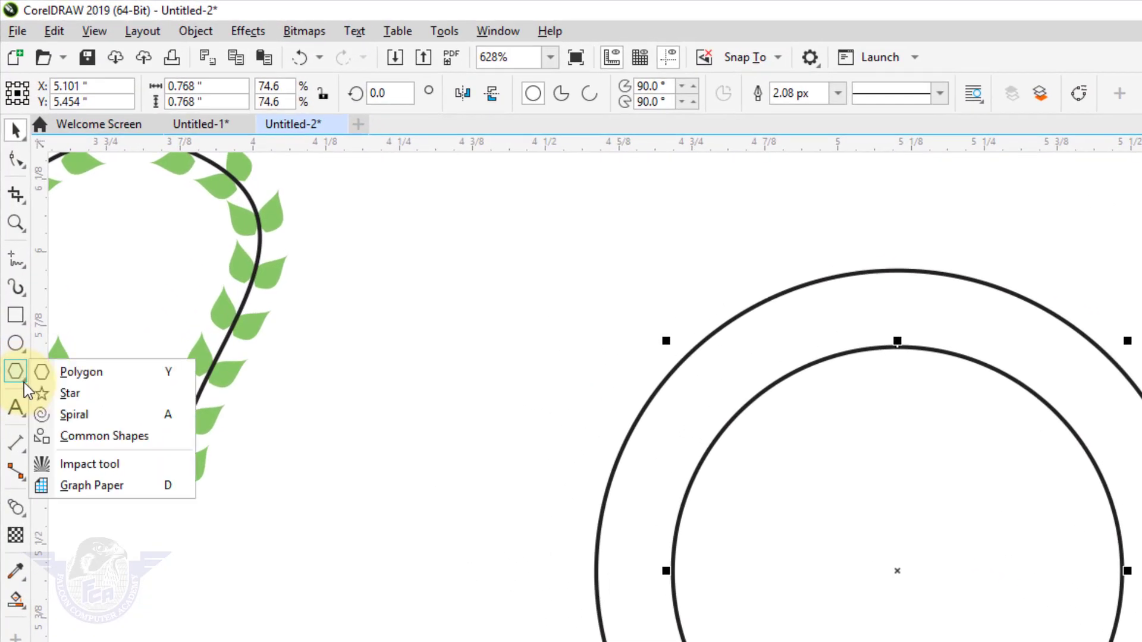
{"action": "left_click", "coordinate": [69, 394]}
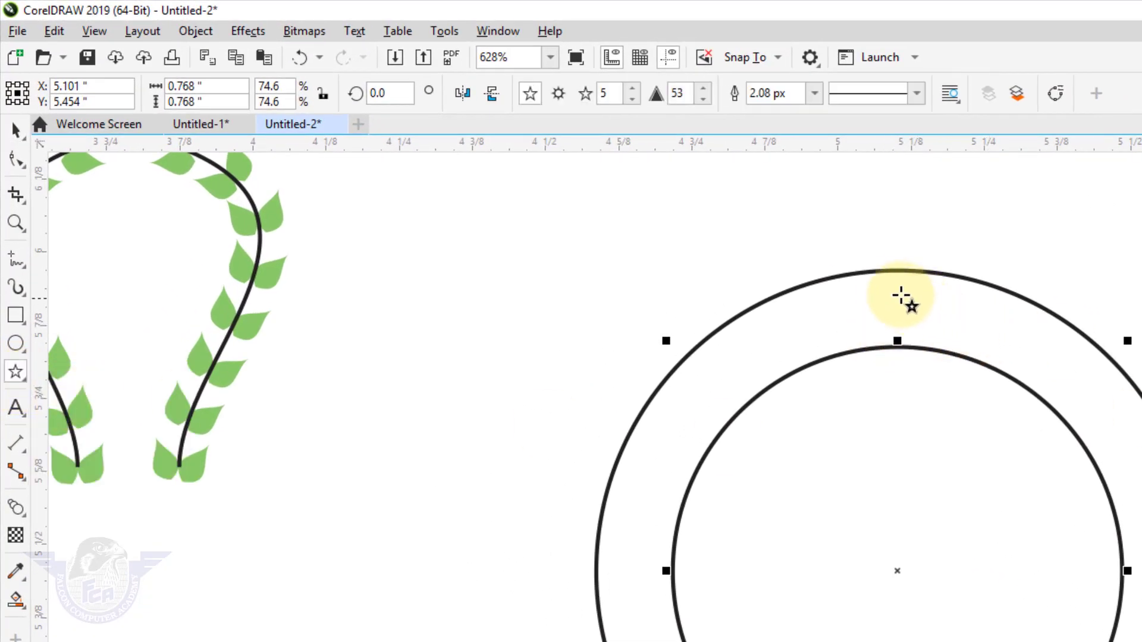
{"action": "left_click_drag", "start_coordinate": [880, 306], "coordinate": [905, 346]}
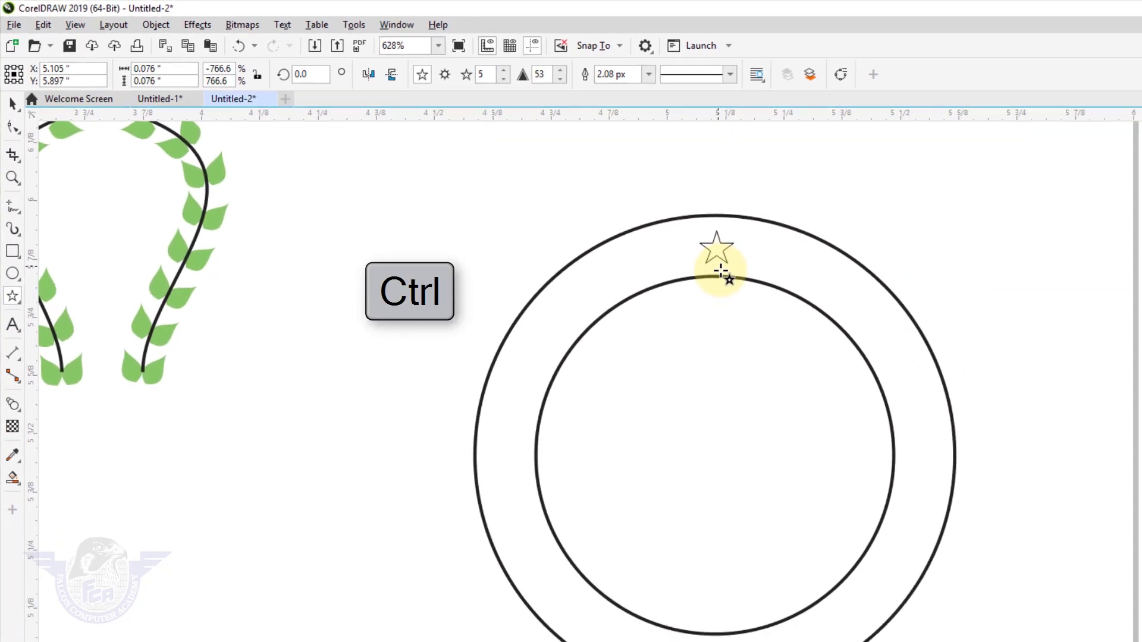
{"action": "left_click_drag", "start_coordinate": [721, 272], "coordinate": [734, 283]}
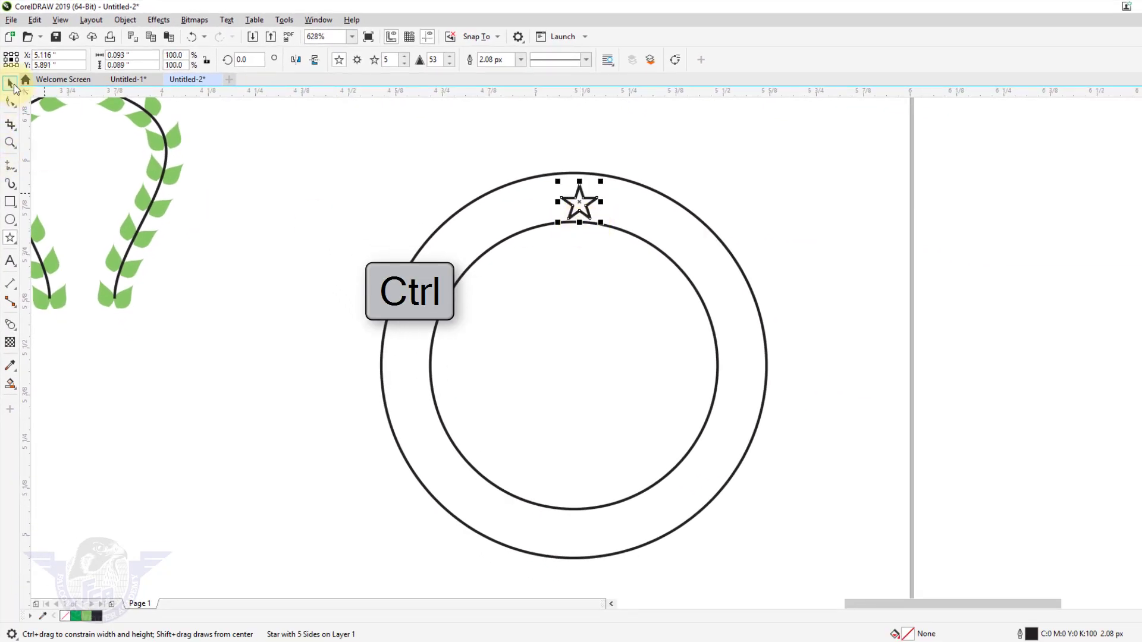
Fill the star with C100 M100 Y100 K100 black and remove its outline
{"action": "left_click", "coordinate": [14, 88]}
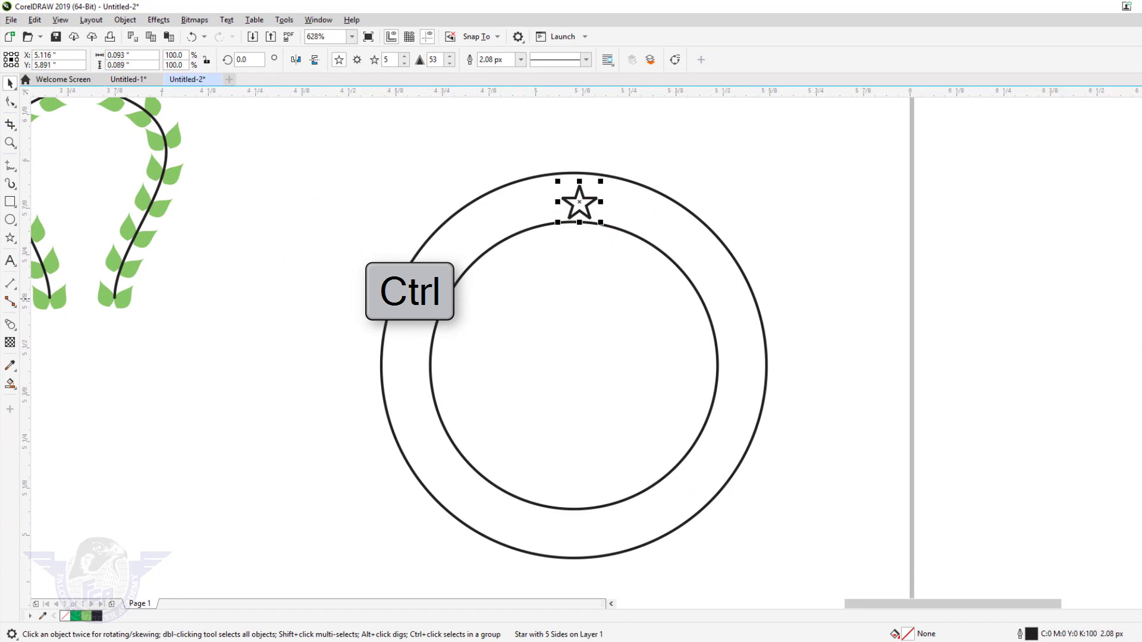
{"action": "left_click", "coordinate": [1139, 266]}
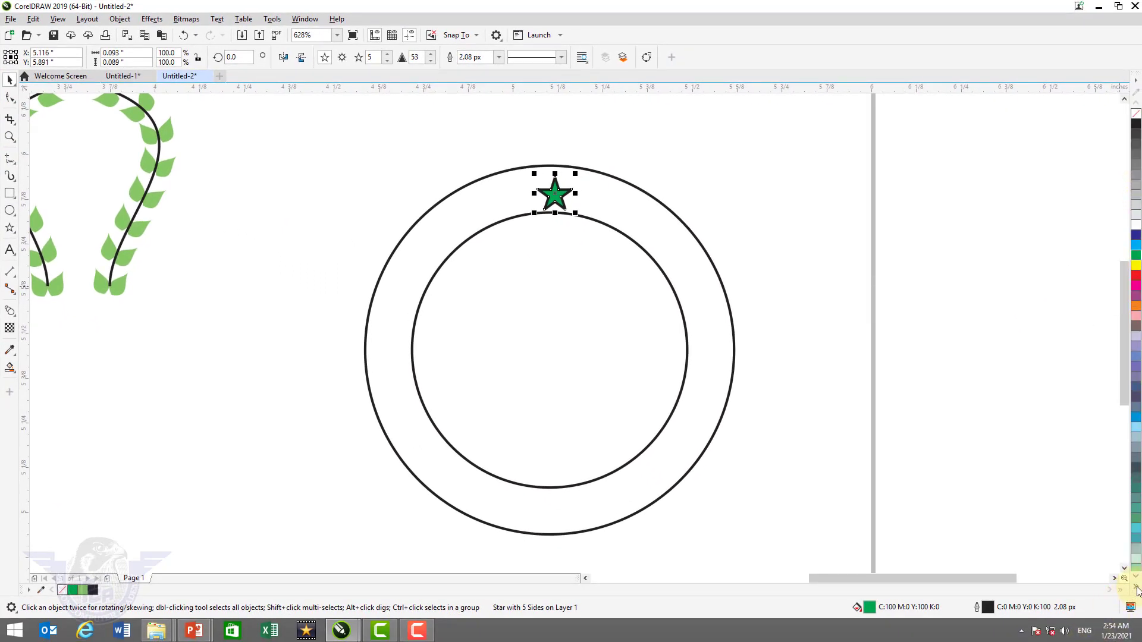
{"action": "mouse_move", "coordinate": [1118, 153]}
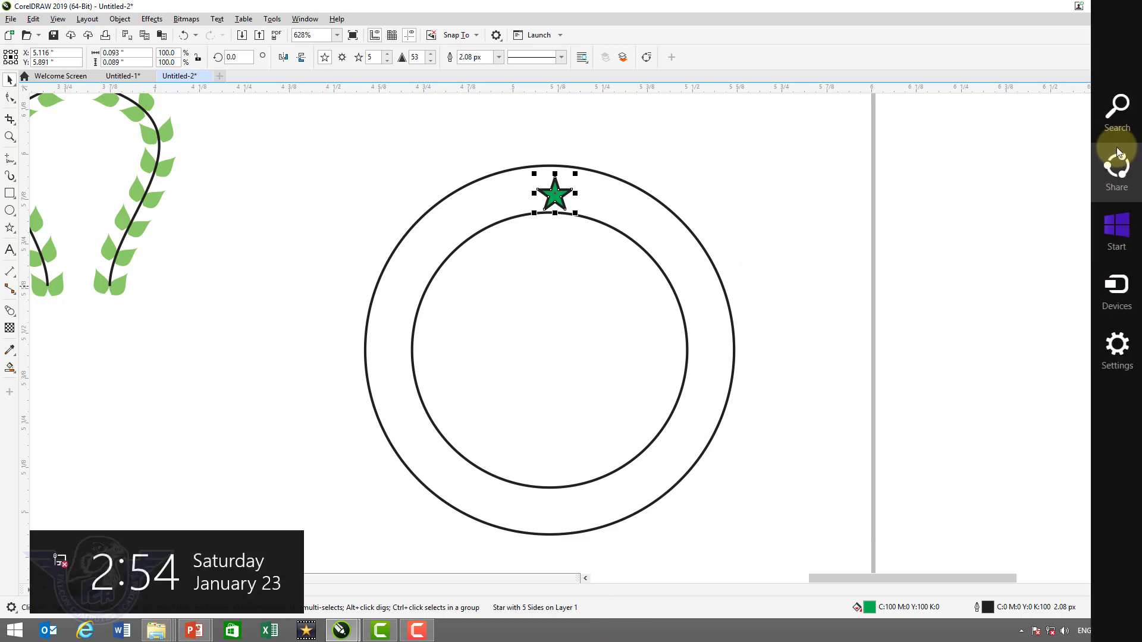
{"action": "left_click", "coordinate": [1123, 146]}
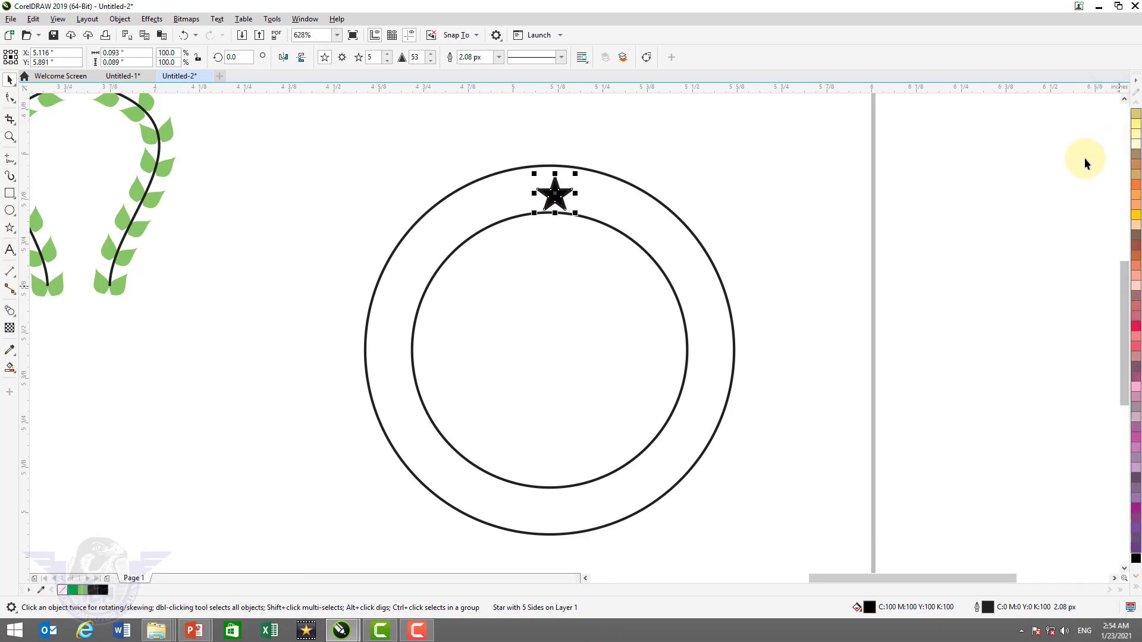
{"action": "key", "text": "z"}
{"action": "left_click_drag", "start_coordinate": [511, 153], "coordinate": [628, 286]}
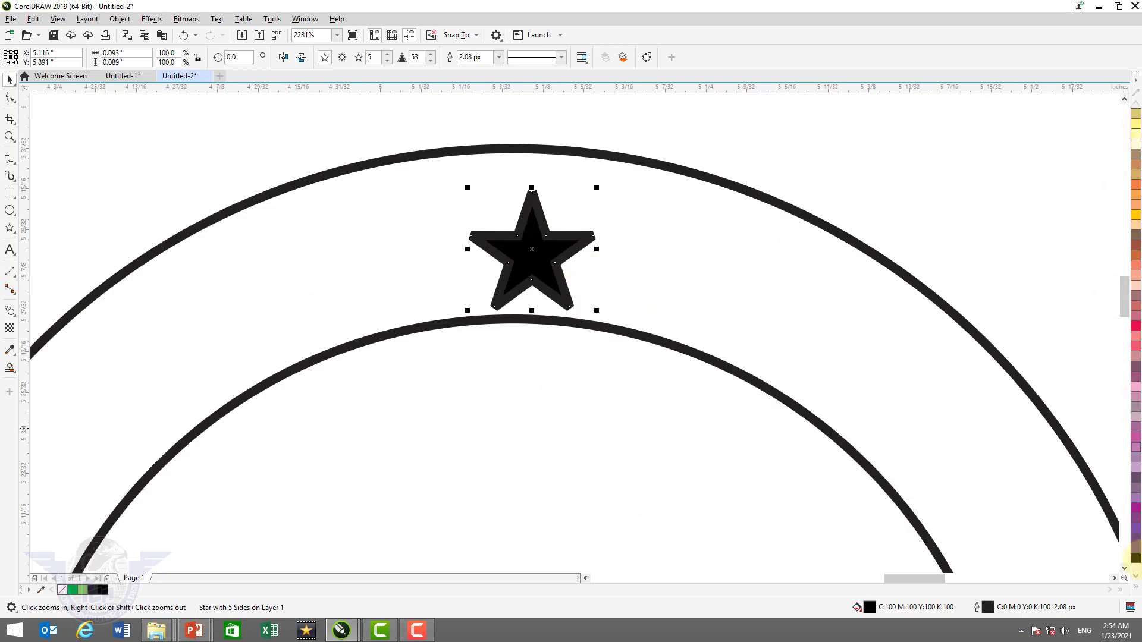
{"action": "left_click", "coordinate": [1136, 589]}
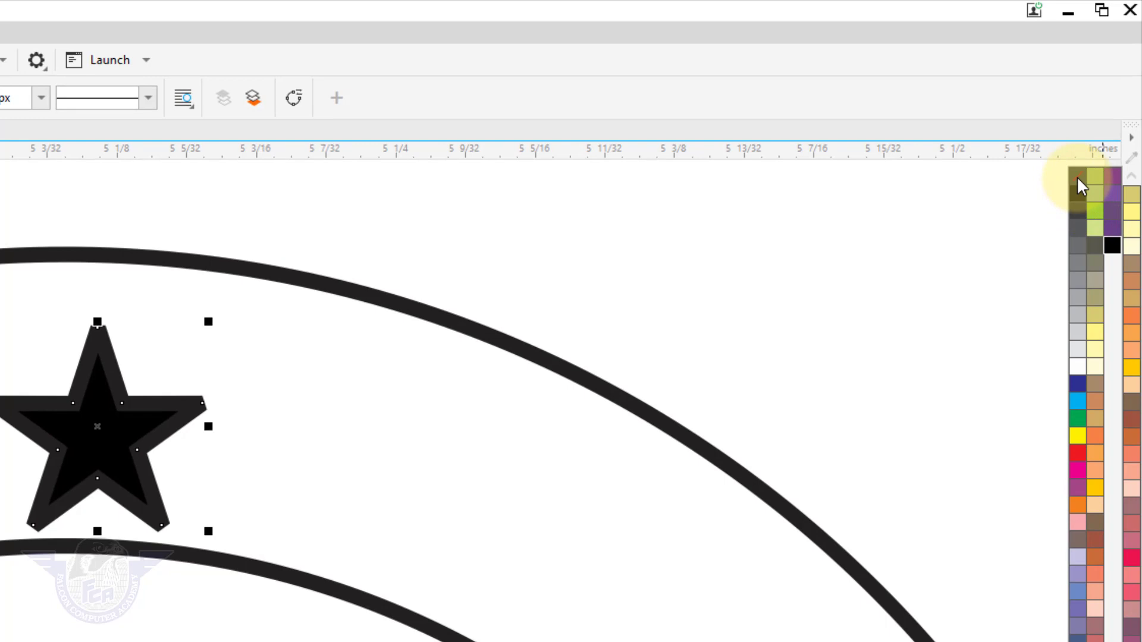
{"action": "right_click", "coordinate": [1078, 178]}
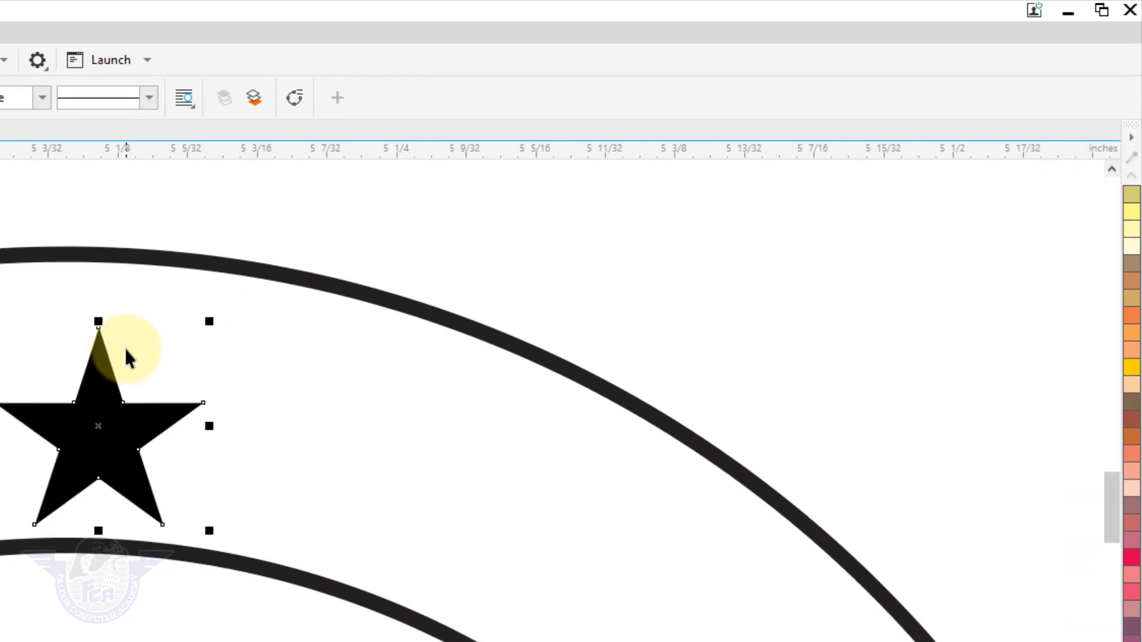
Move the star up midway between the two circles and centre it horizontally on the inner circle
{"action": "left_click_drag", "start_coordinate": [100, 417], "coordinate": [89, 386]}
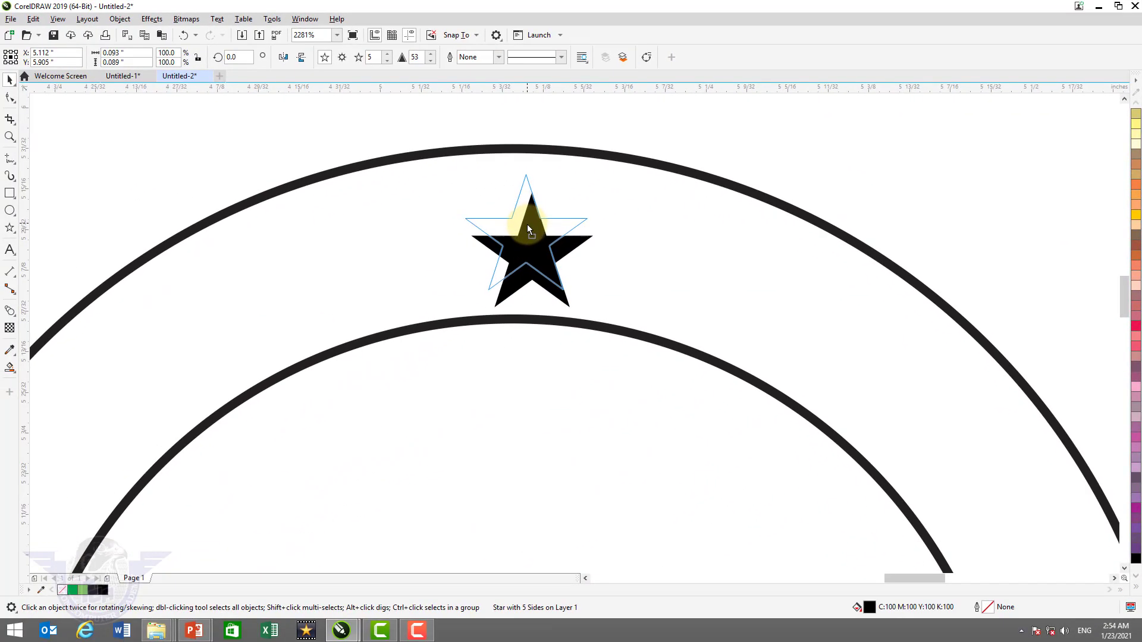
{"action": "left_click_drag", "start_coordinate": [527, 224], "coordinate": [527, 225]}
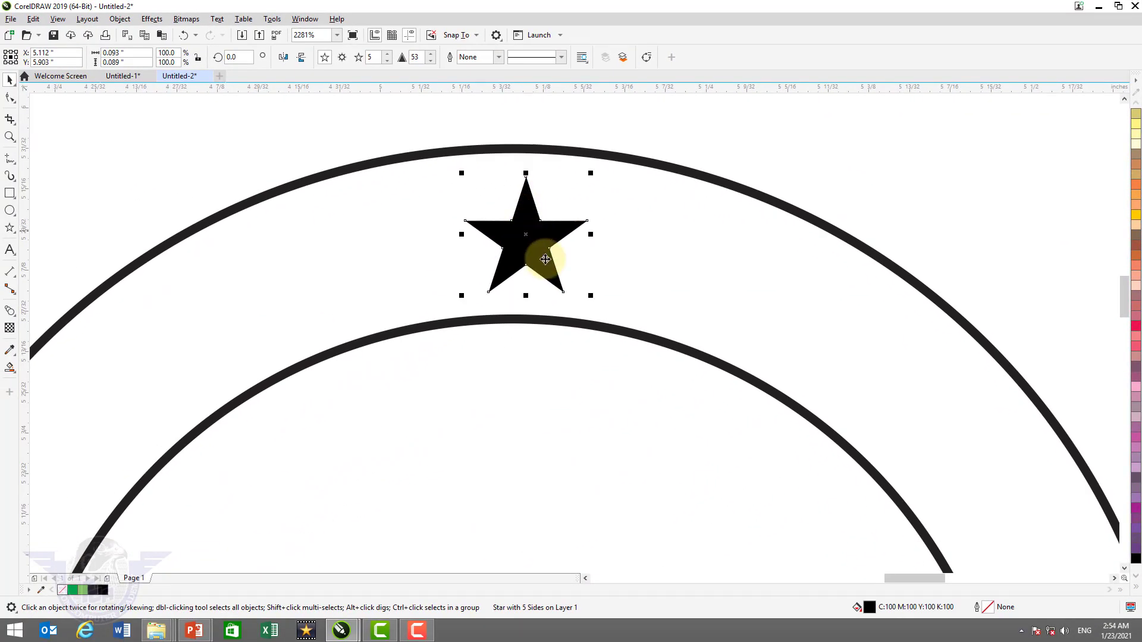
{"action": "left_click", "coordinate": [506, 321], "text": "shift"}
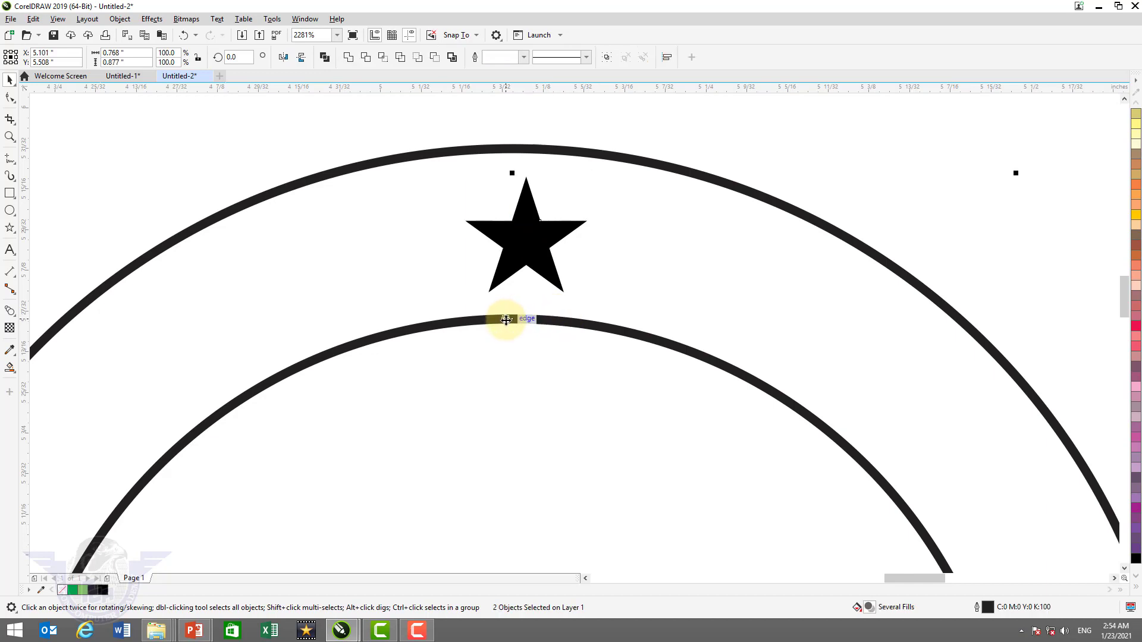
{"action": "key", "text": "c"}
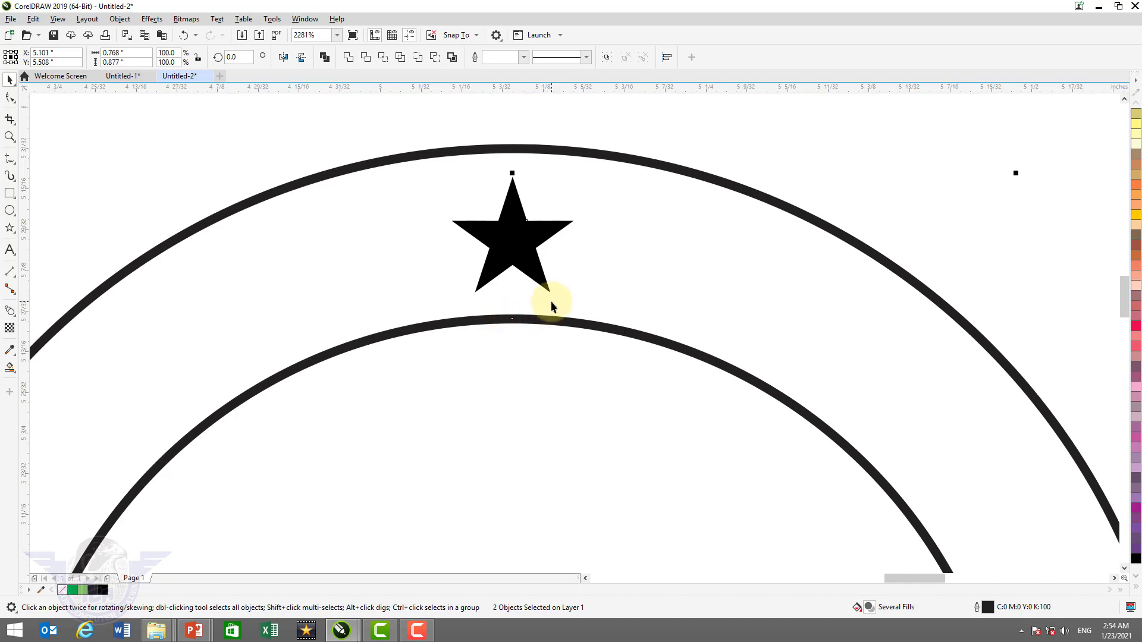
{"action": "key", "text": "F4"}
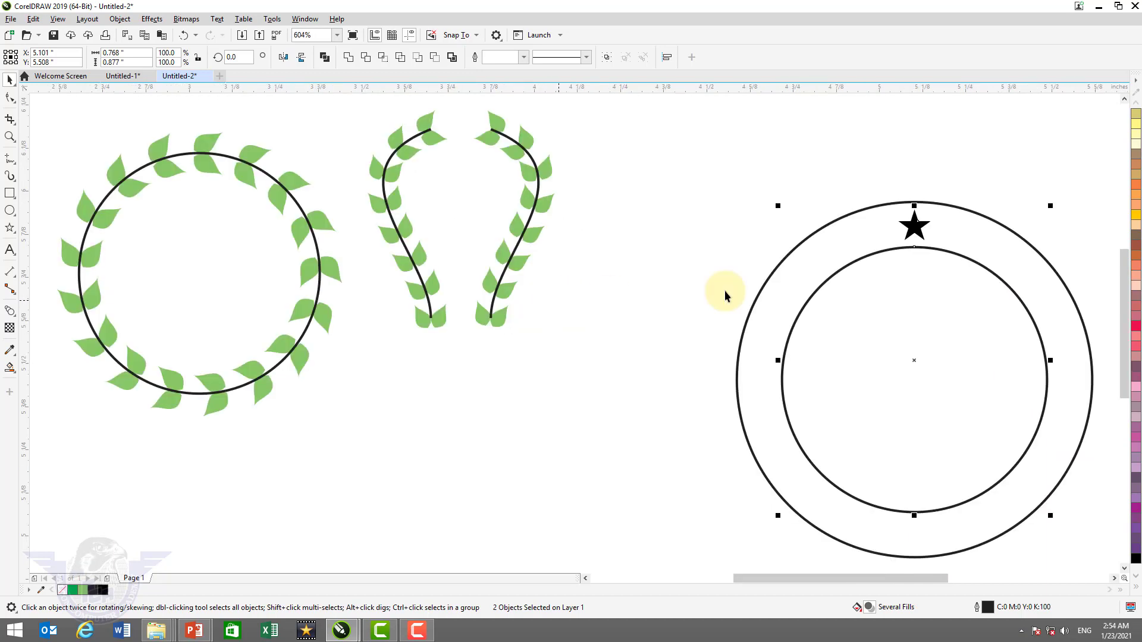
Move the star's rotation centre to the circles' centre and create a copy rotated 15° clockwise around it
{"action": "left_click", "coordinate": [937, 179]}
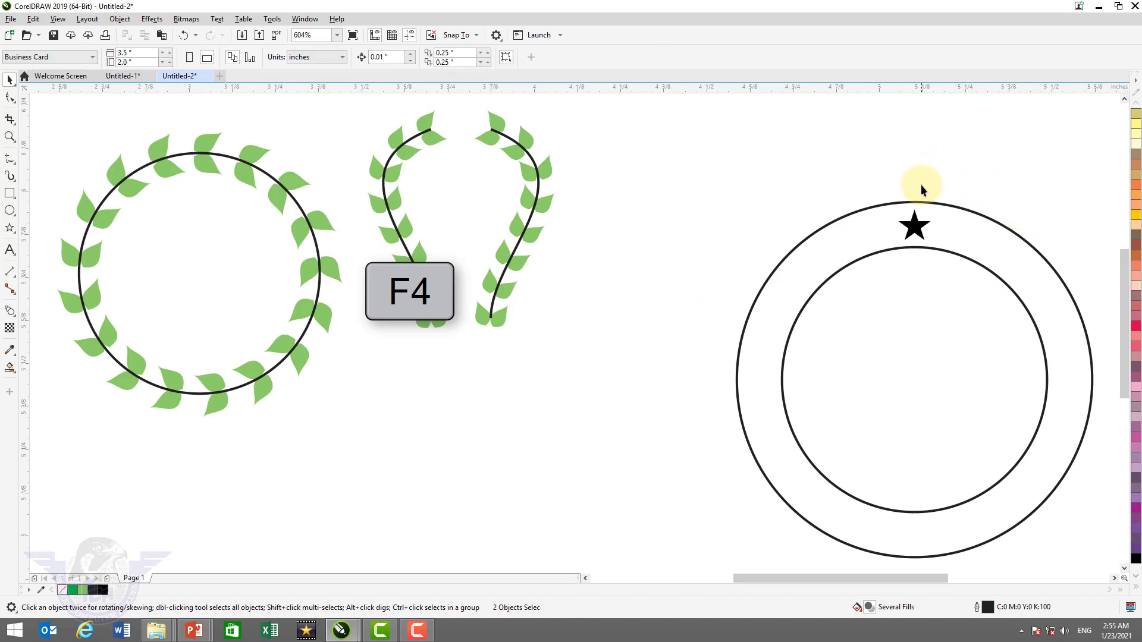
{"action": "left_click", "coordinate": [920, 233]}
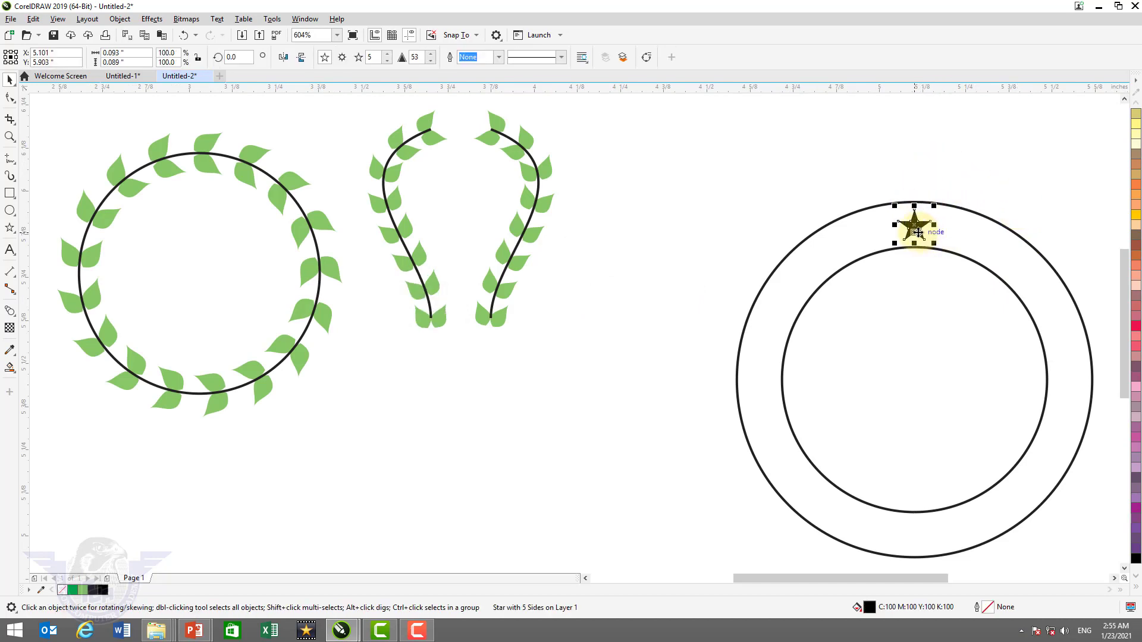
{"action": "left_click", "coordinate": [920, 229]}
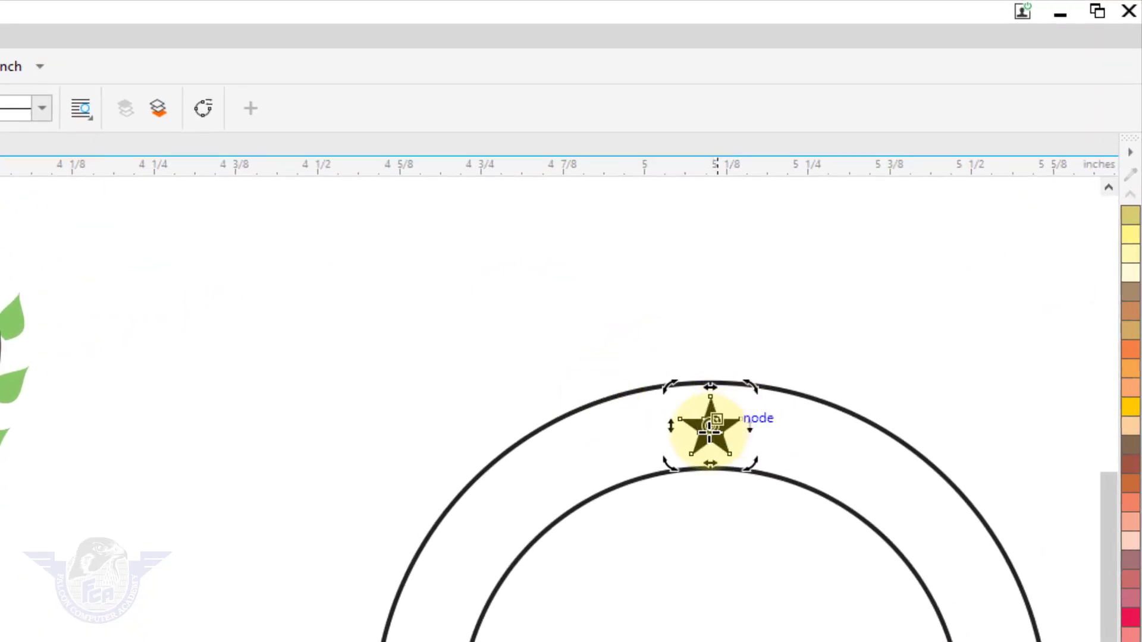
{"action": "left_click_drag", "start_coordinate": [714, 426], "coordinate": [716, 594]}
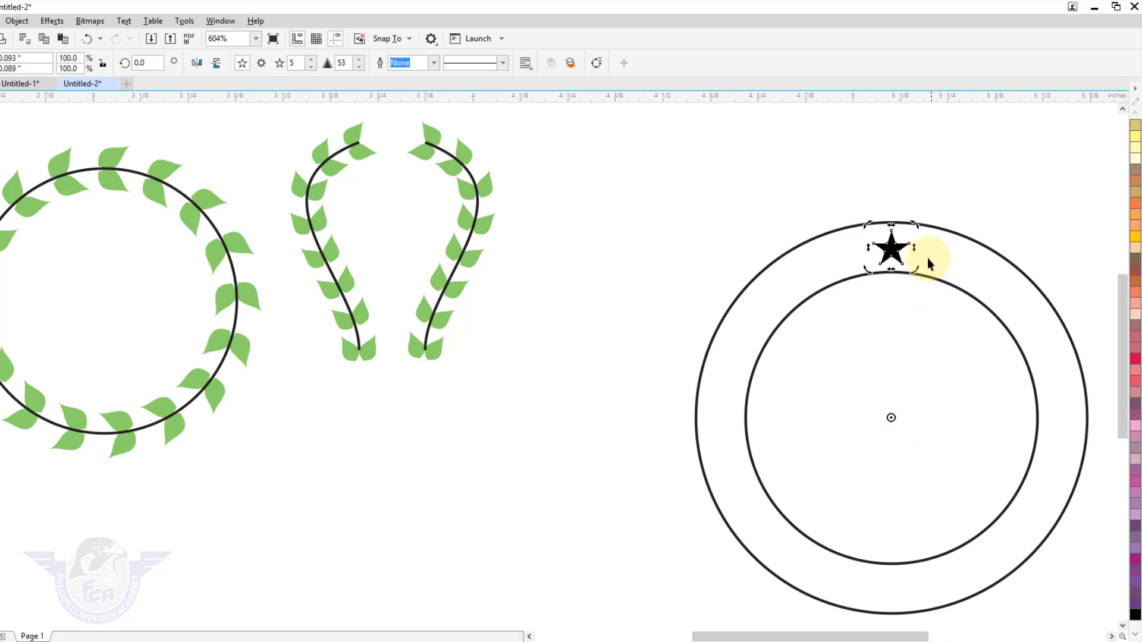
{"action": "left_click_drag", "start_coordinate": [914, 225], "coordinate": [946, 256]}
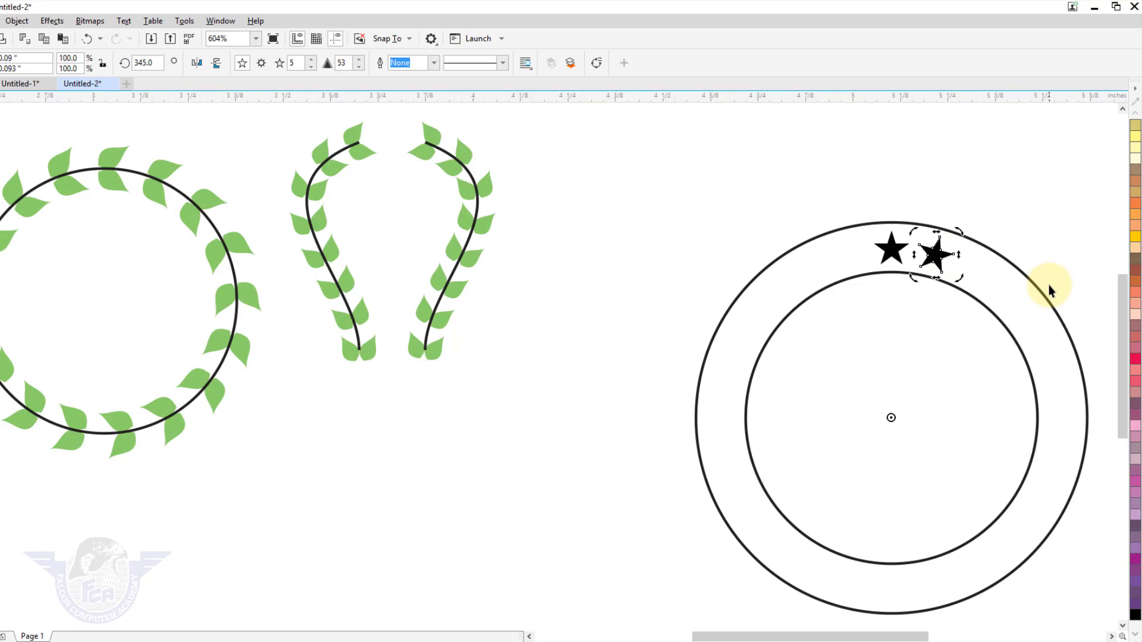
Repeat the rotated duplication until evenly spaced stars at 15° intervals fill the whole ring
{"action": "key", "text": "ctrl+r"}
{"action": "key", "text": "ctrl+r"}
{"action": "key", "text": "ctrl+r"}
{"action": "key", "text": "ctrl+r"}
{"action": "key", "text": "ctrl+r"}
{"action": "key", "text": "ctrl+r"}
{"action": "key", "text": "ctrl+r"}
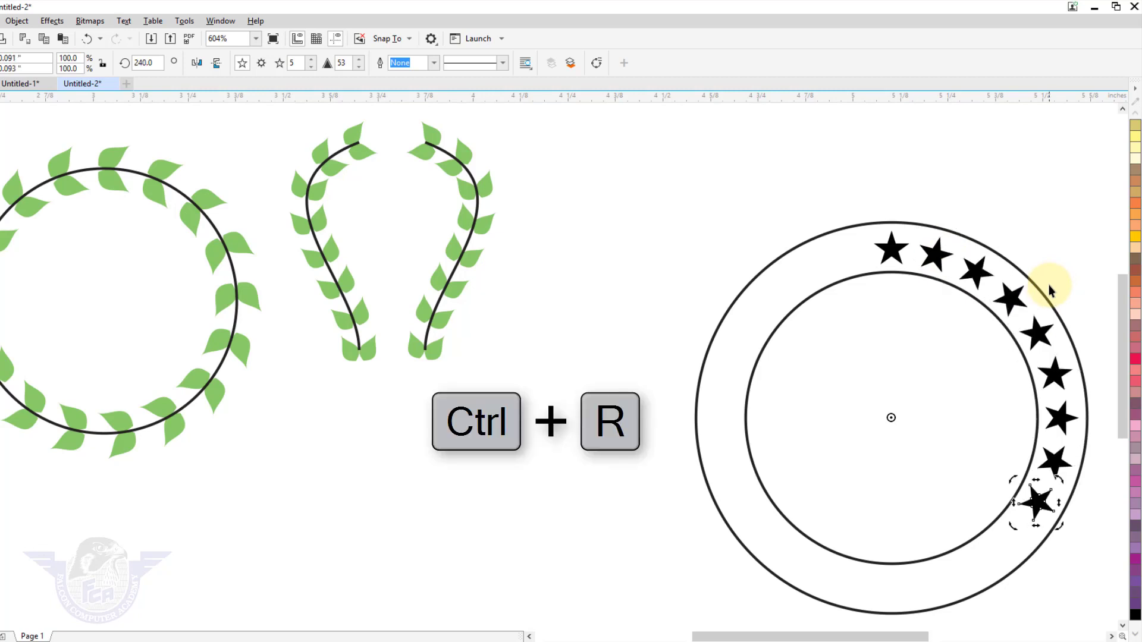
{"action": "key", "text": "ctrl+r"}
{"action": "key", "text": "ctrl+r"}
{"action": "key", "text": "ctrl+r"}
{"action": "key", "text": "ctrl+r"}
{"action": "key", "text": "ctrl+r"}
{"action": "key", "text": "ctrl+r"}
{"action": "key", "text": "ctrl+r"}
{"action": "key", "text": "ctrl+r"}
{"action": "key", "text": "ctrl+r"}
{"action": "key", "text": "ctrl+r"}
{"action": "key", "text": "ctrl+r"}
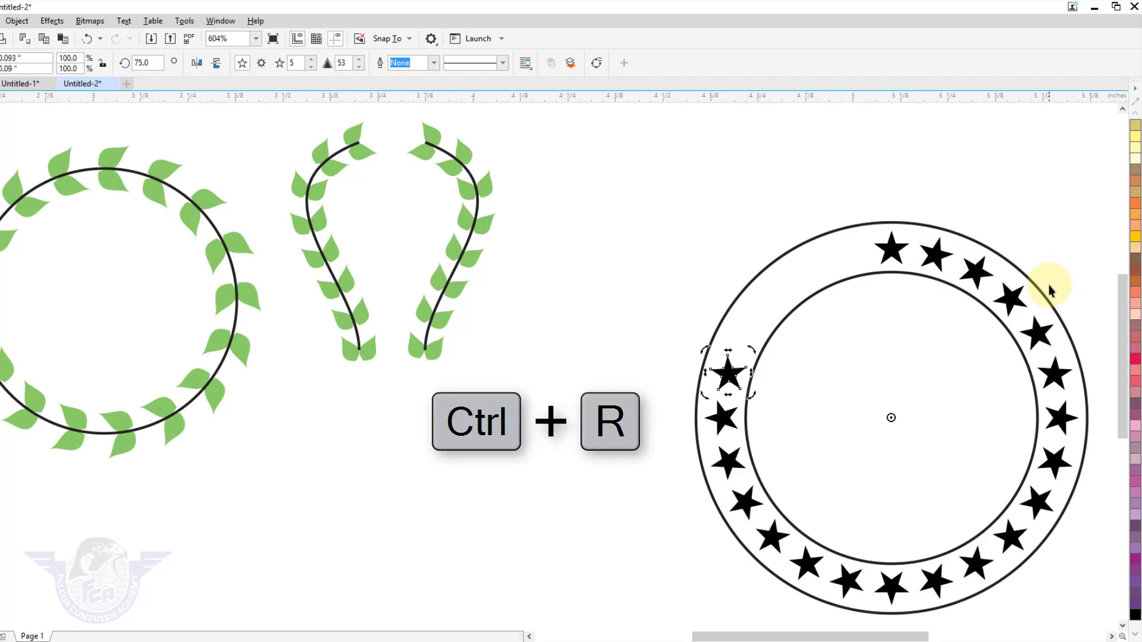
{"action": "key", "text": "ctrl+r"}
{"action": "key", "text": "ctrl+r"}
{"action": "key", "text": "ctrl+r"}
{"action": "key", "text": "ctrl+r"}
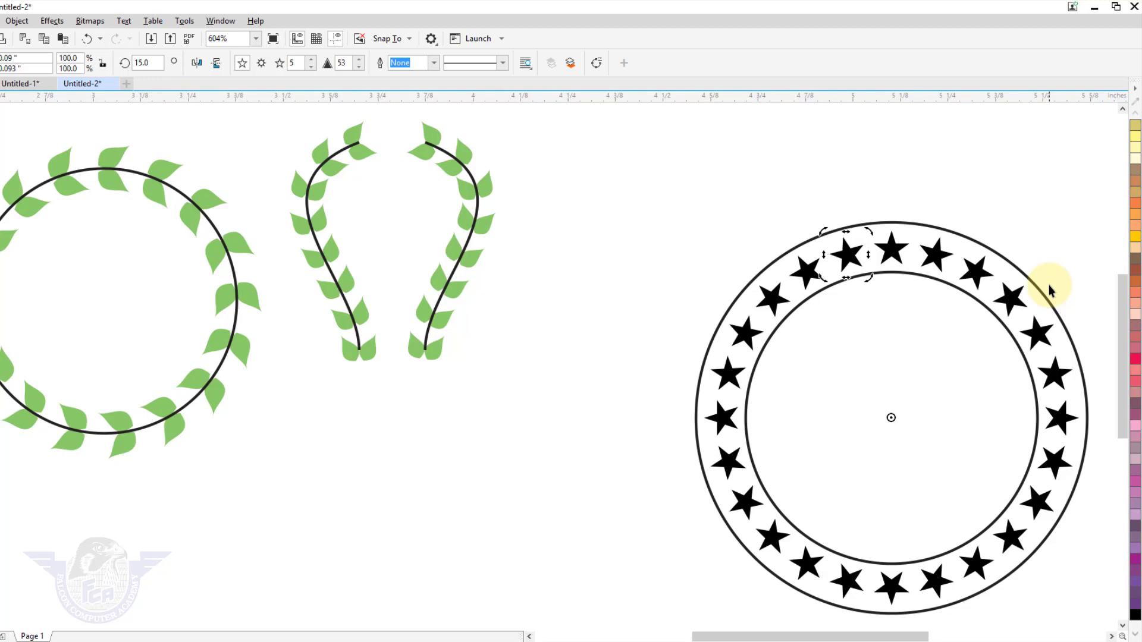
Select the wreath and both leafy curves and enlarge them proportionally to about 1.96 by 1.21 inches
{"action": "scroll", "coordinate": [1050, 291], "scroll_direction": "down", "scroll_amount": 4}
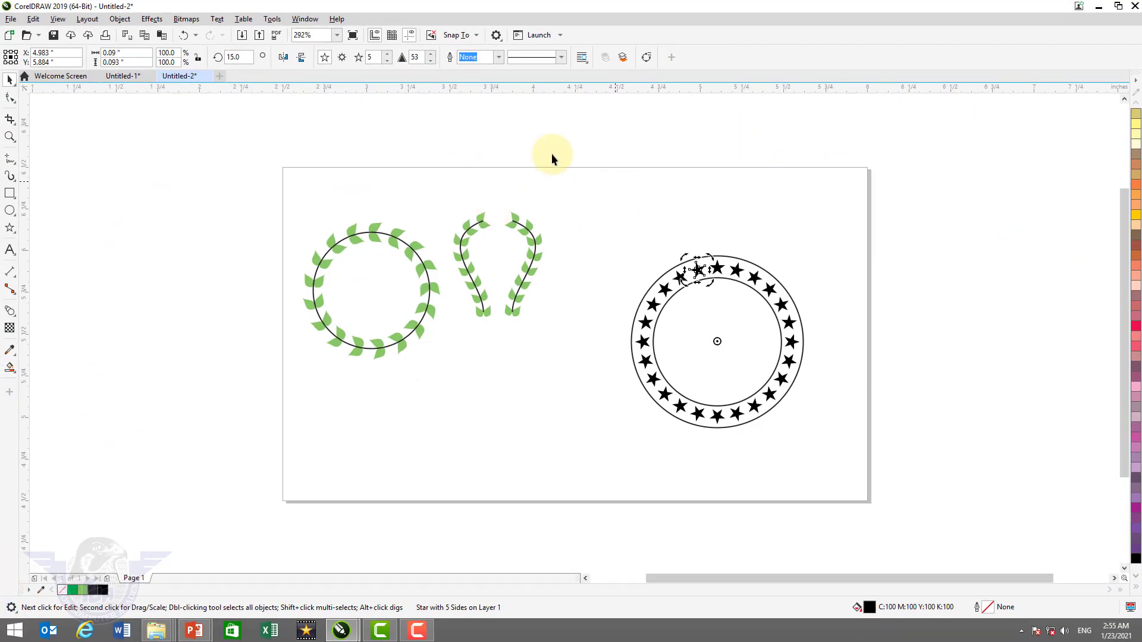
{"action": "left_click_drag", "start_coordinate": [226, 146], "coordinate": [618, 381]}
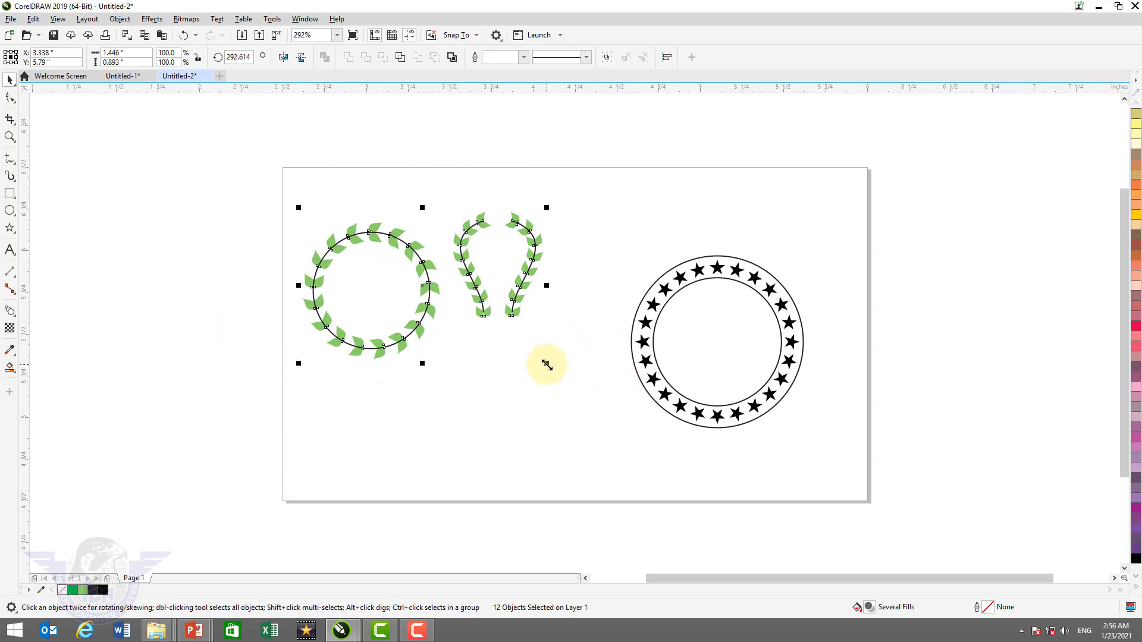
{"action": "left_click_drag", "start_coordinate": [546, 364], "coordinate": [632, 438]}
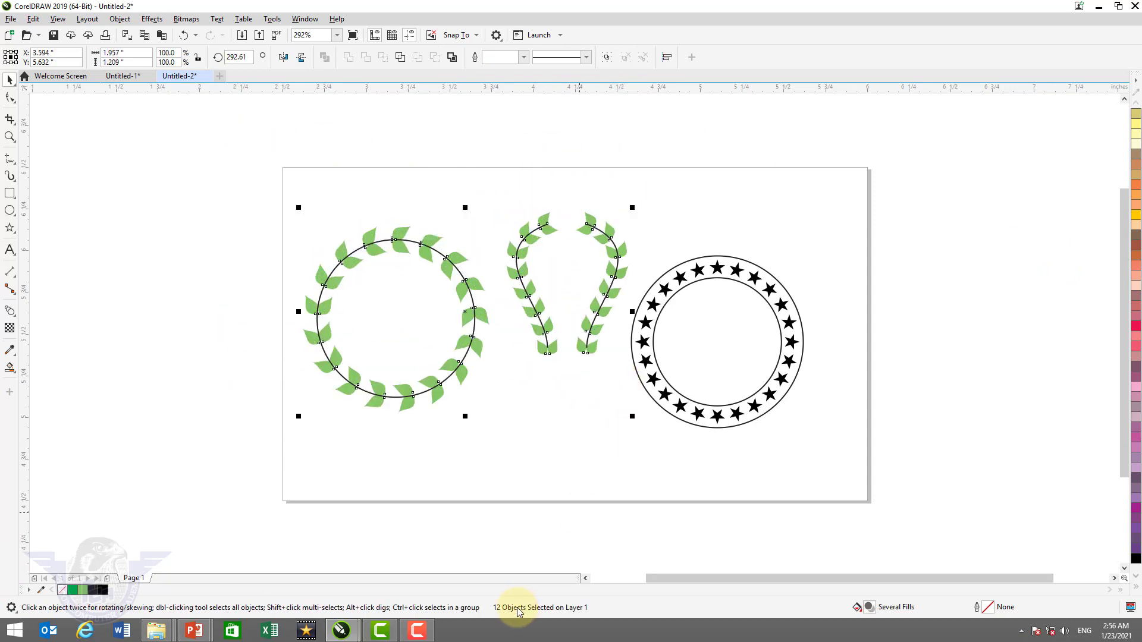